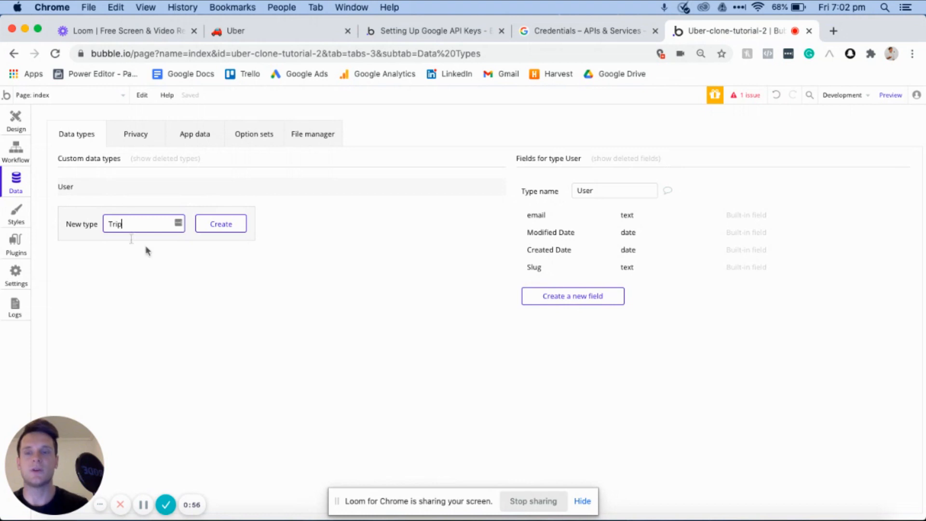
- Create two custom data types named Trip and Rating
click(222, 223)
click(133, 239)
text(Rat)
click(221, 241)
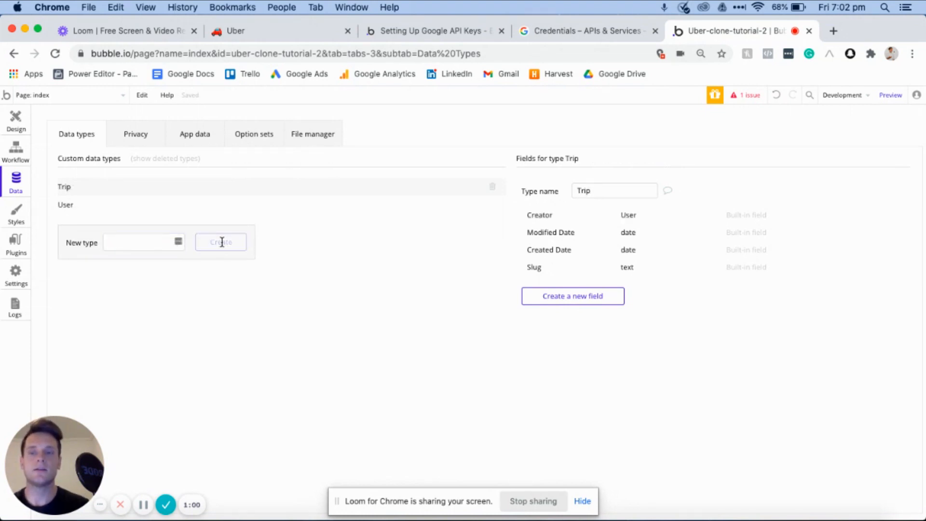
- Check the planned User fields in the Uber notes in Notion, and add a text field called Name to Bubble's User type
click(297, 218)
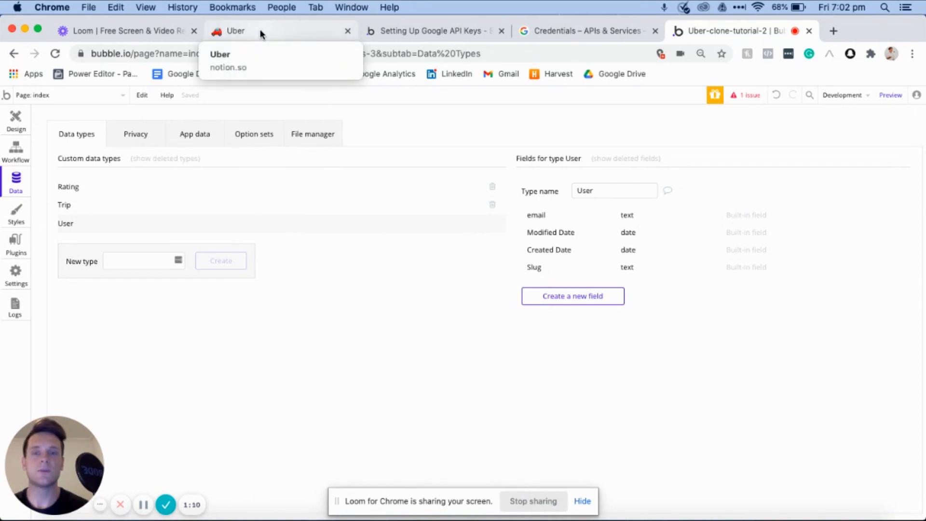
click(260, 30)
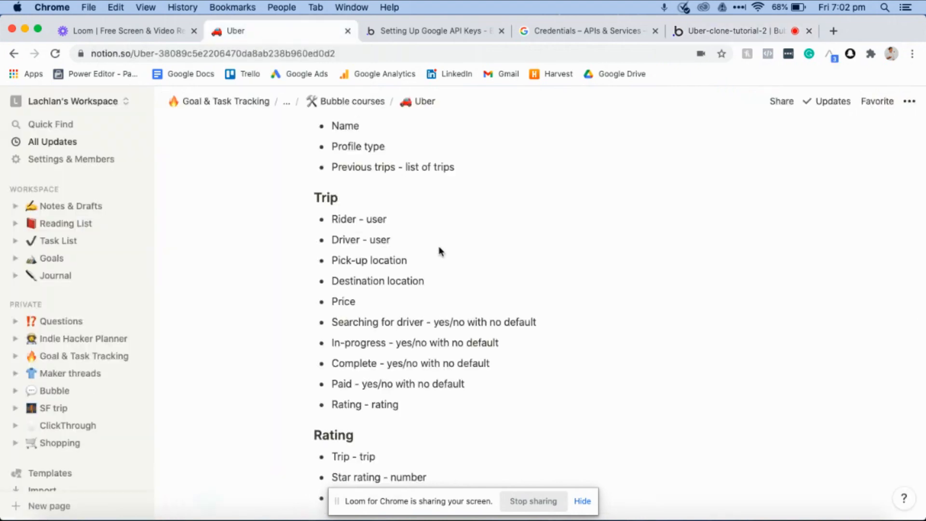
scroll(438, 252, up, 3)
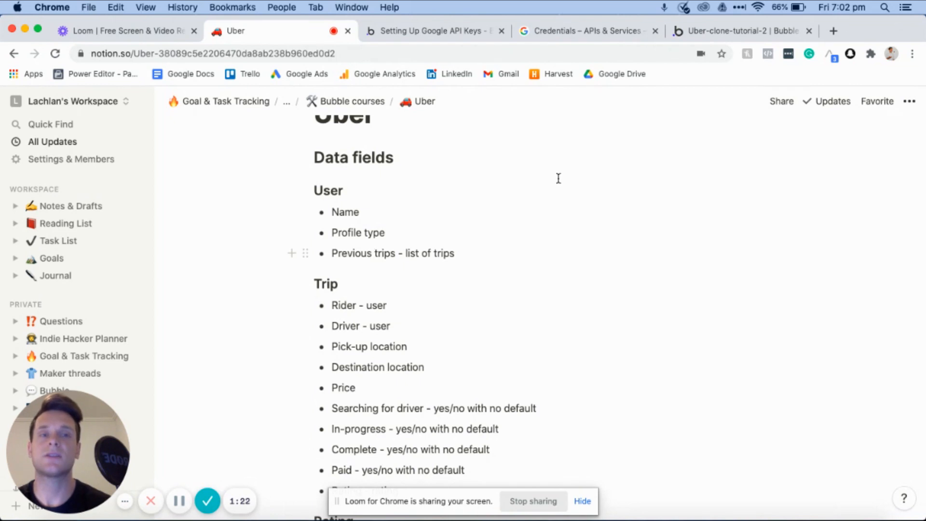
click(707, 32)
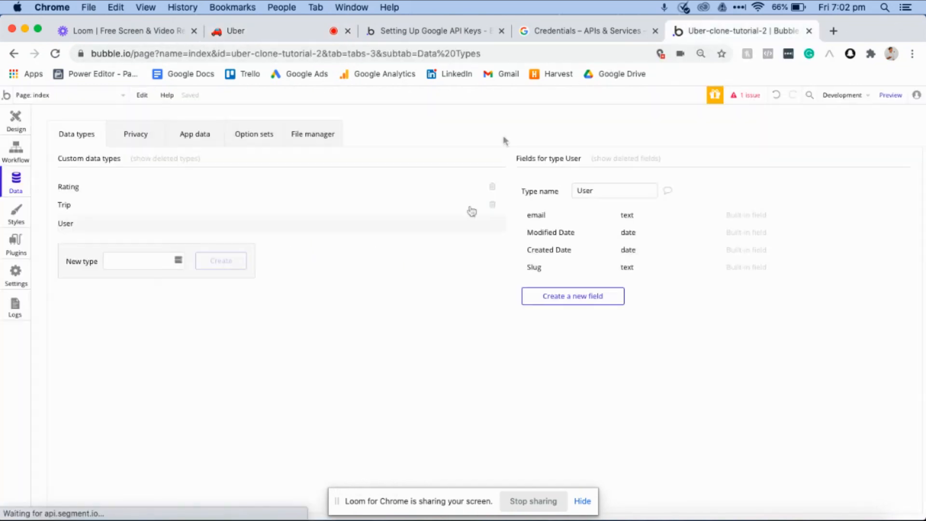
click(546, 302)
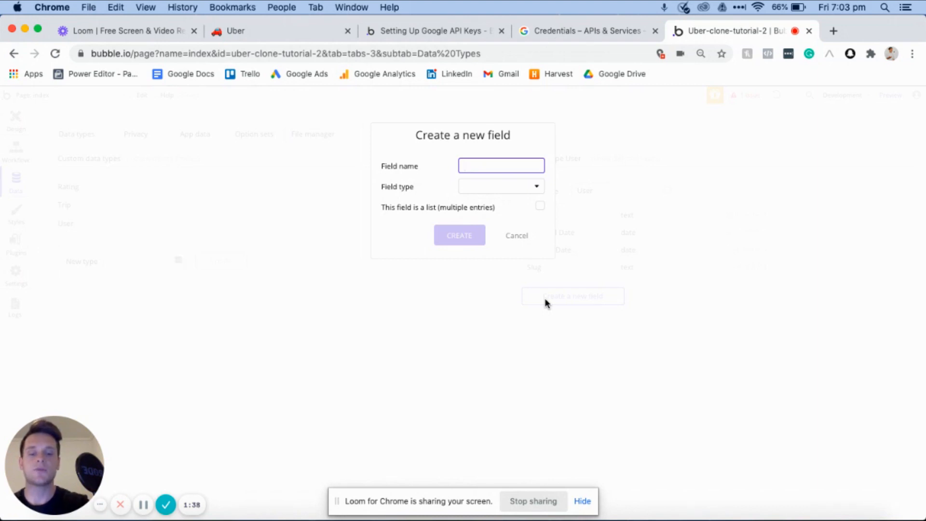
text(Name)
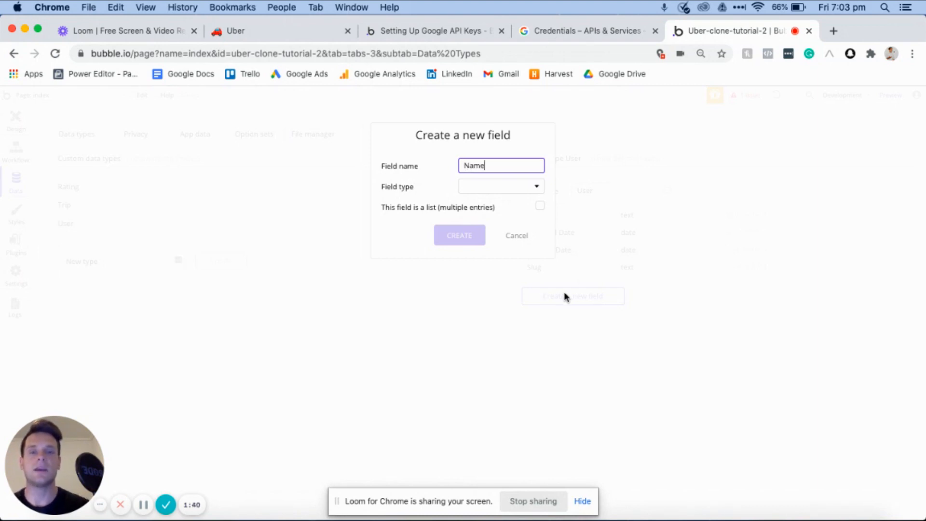
click(484, 195)
click(476, 205)
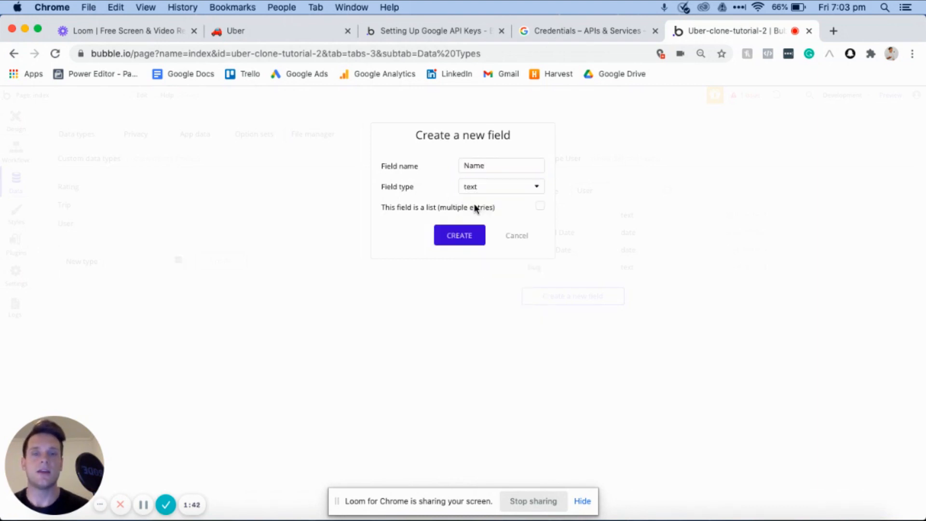
click(462, 236)
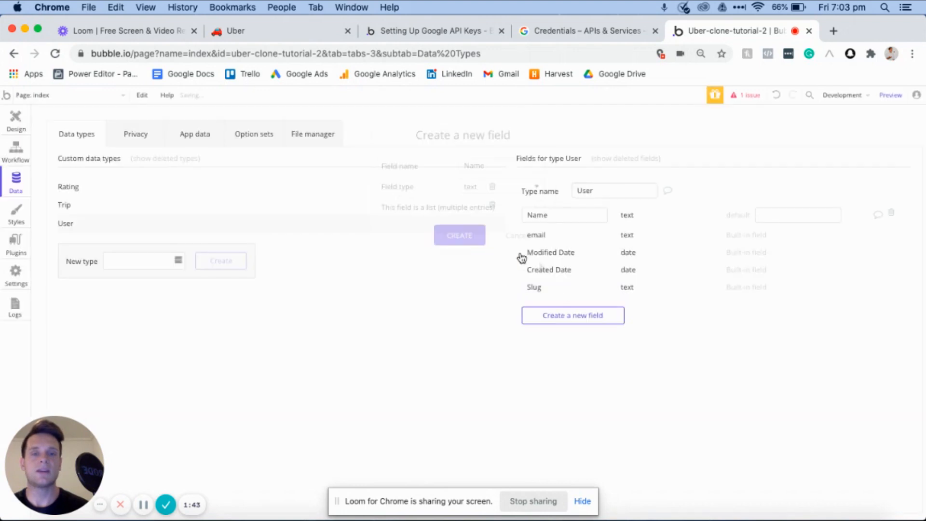
- Add a text field called Profile-type to the User data type
click(566, 316)
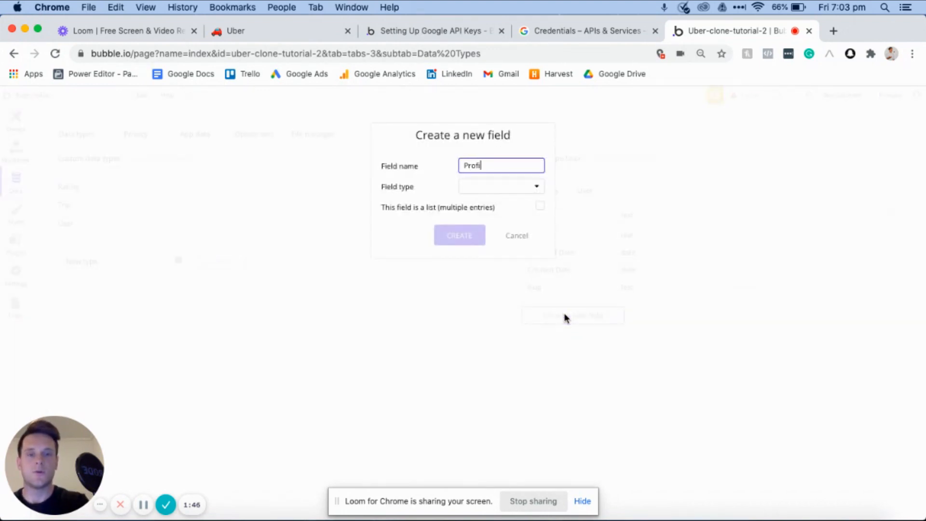
click(512, 187)
click(496, 202)
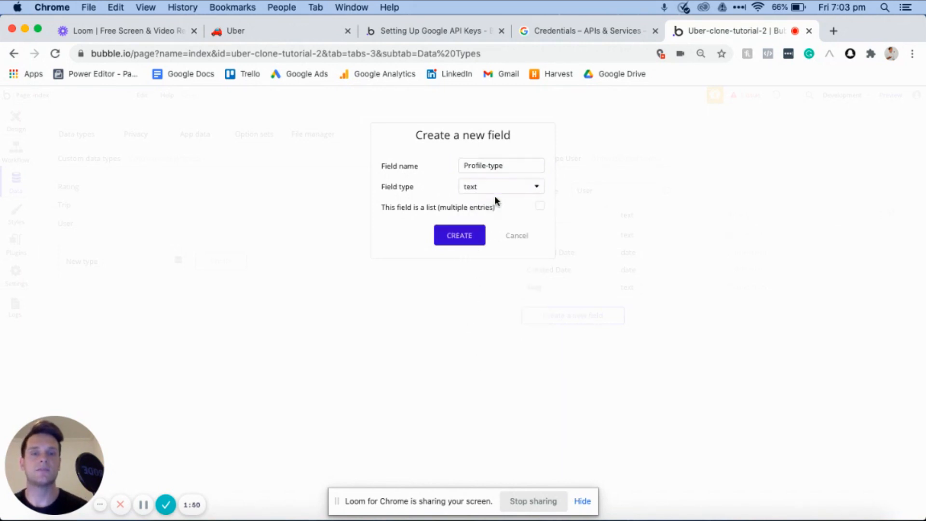
click(453, 237)
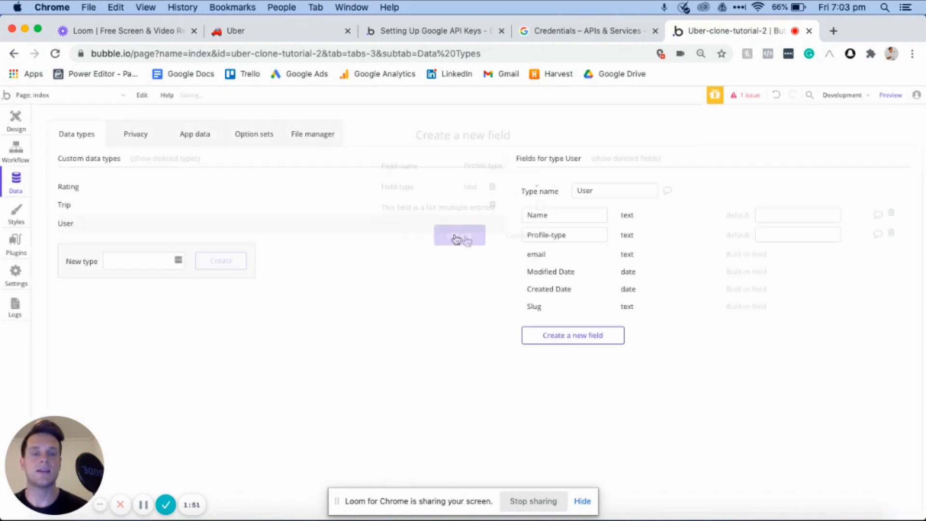
- Add a Previous-trips field to the User data type as a list of Trip entries
click(577, 336)
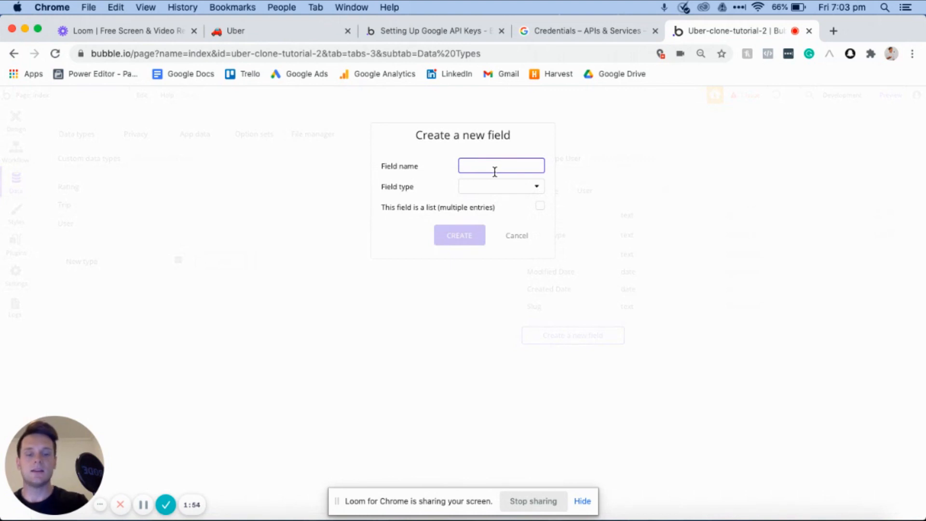
text(Previous-trips)
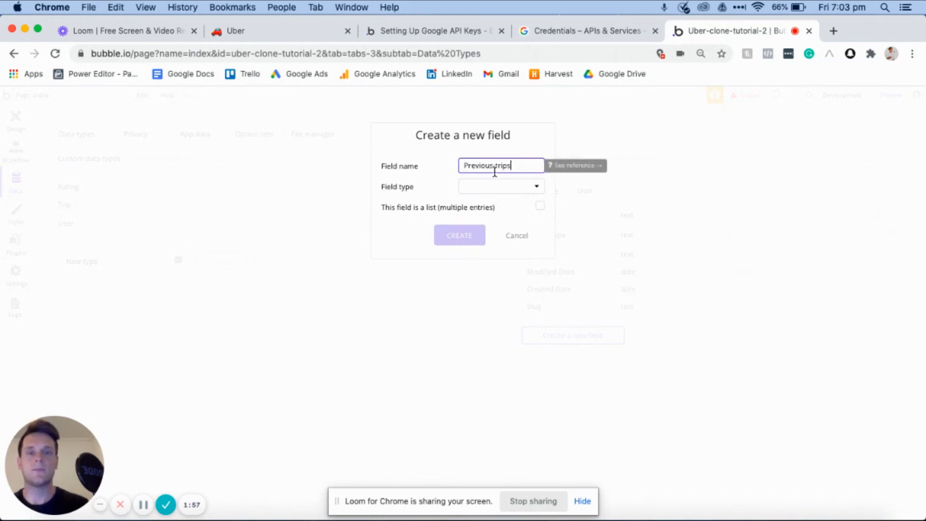
click(473, 189)
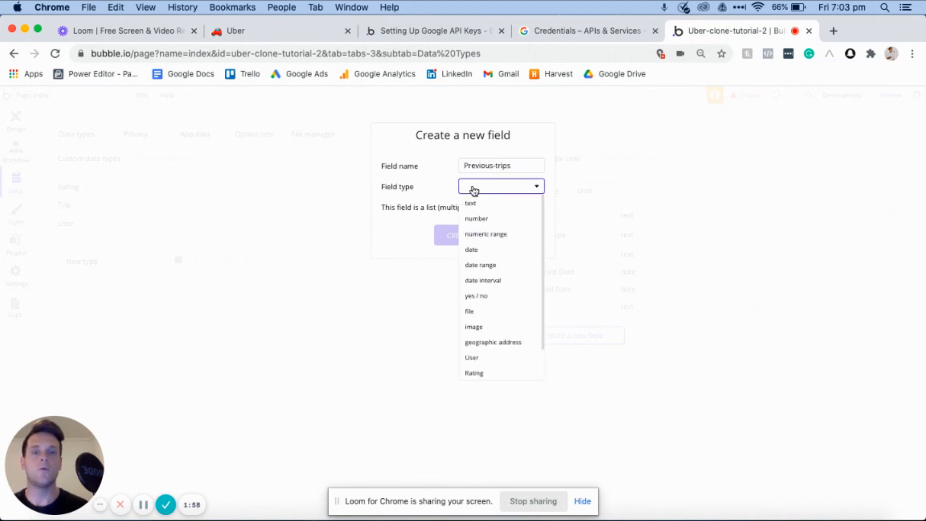
scroll(502, 293, down, 1)
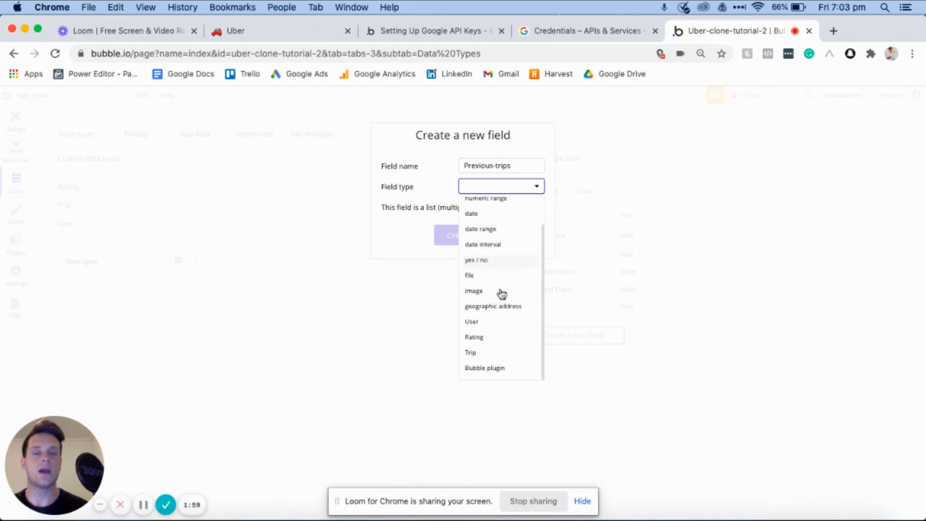
click(478, 354)
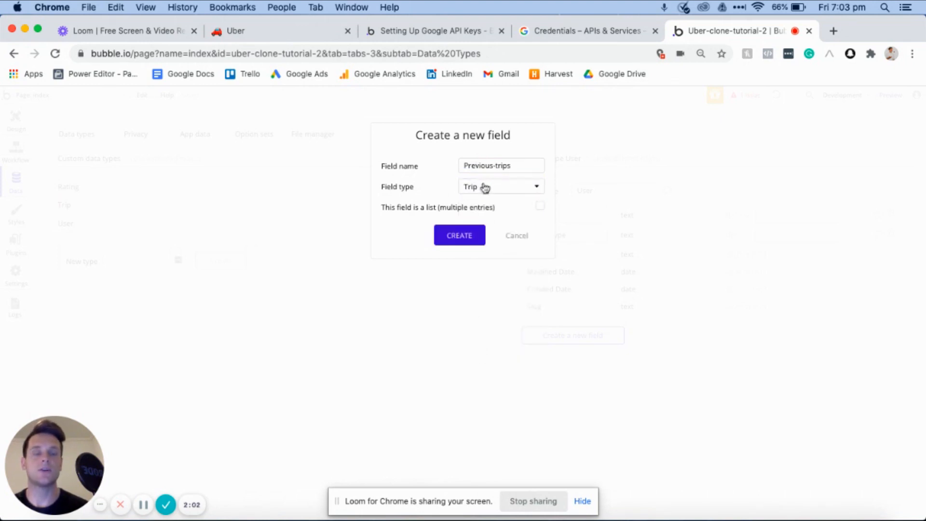
click(541, 208)
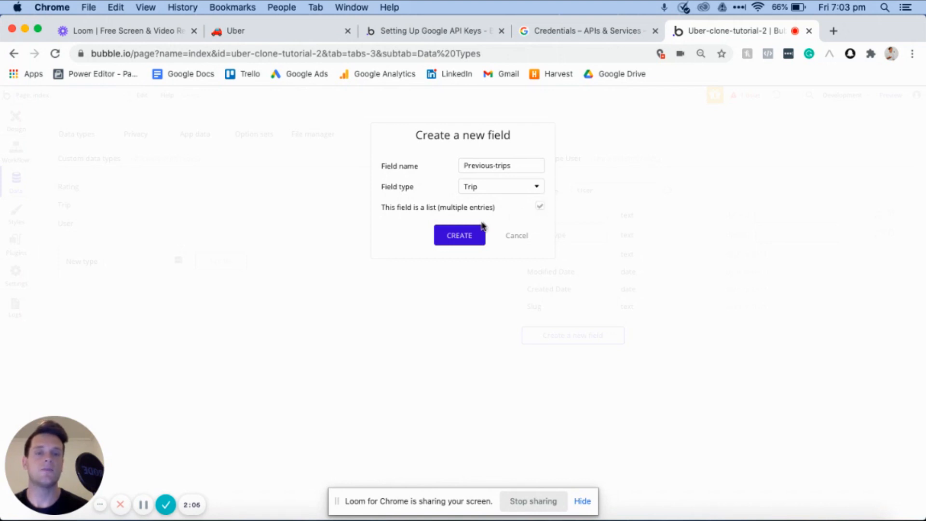
click(460, 235)
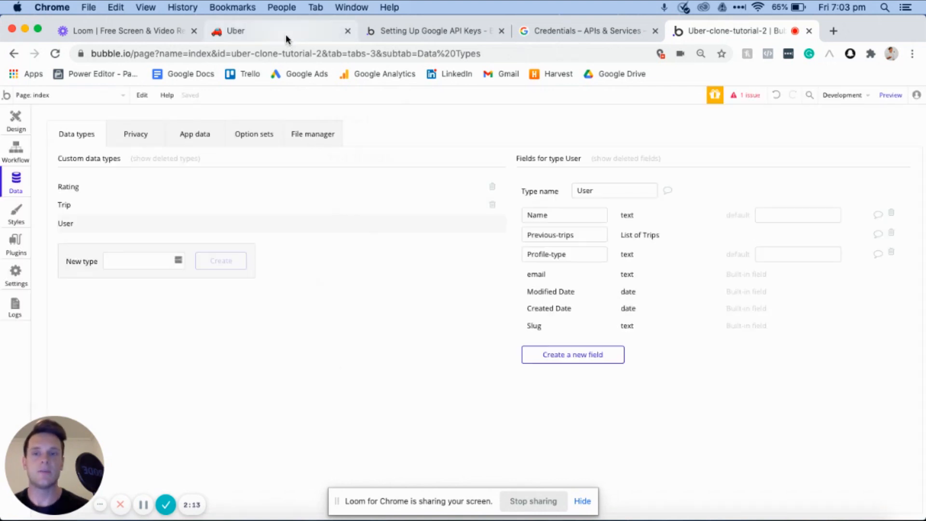
- Check the planned Trip fields in the Notion notes, and add a Rider field of type User to Bubble's Trip type
click(285, 34)
scroll(527, 289, down, 5)
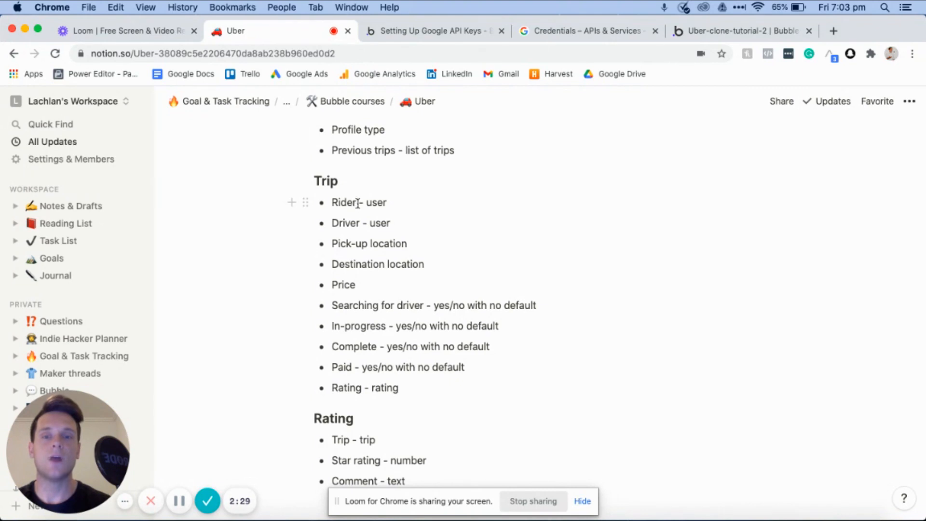
click(712, 31)
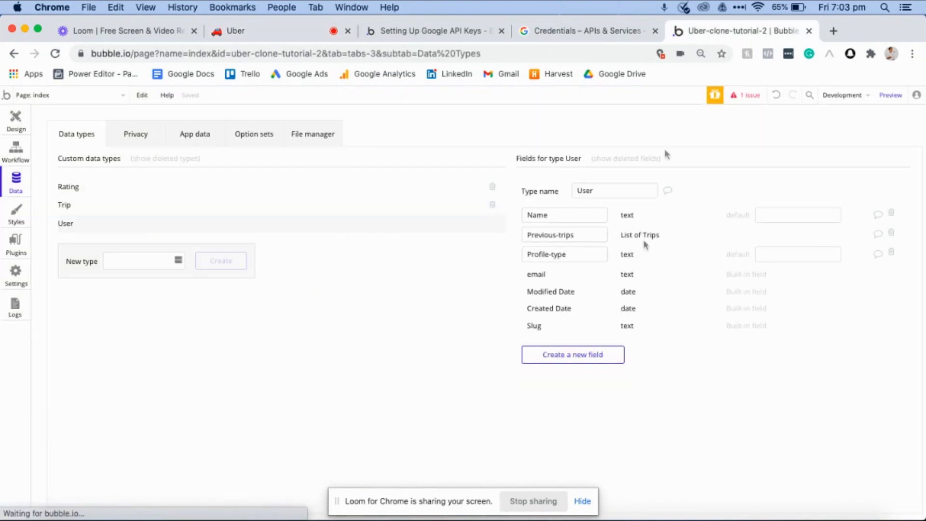
click(340, 205)
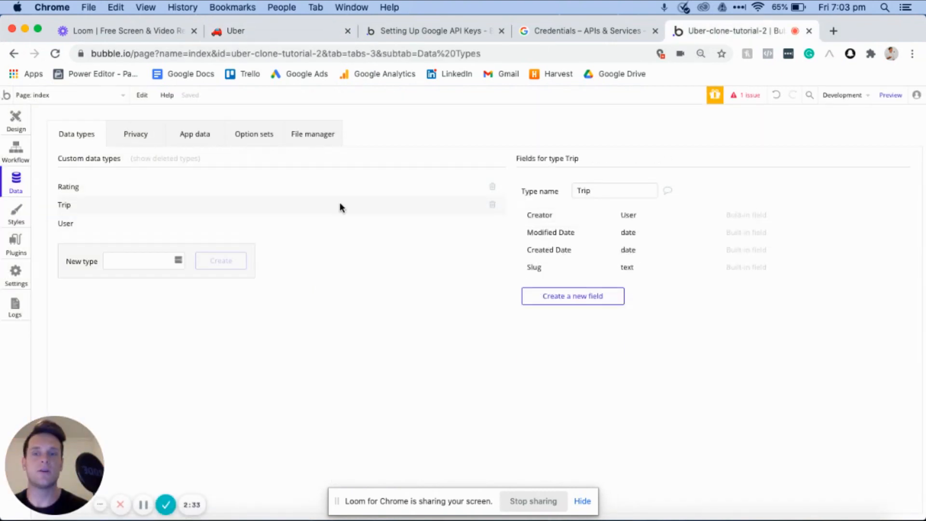
click(574, 298)
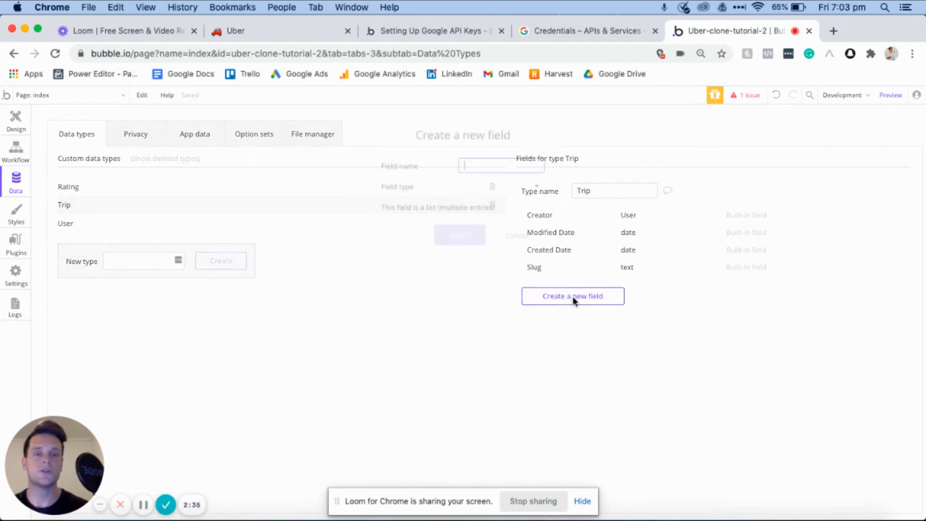
text(Rider)
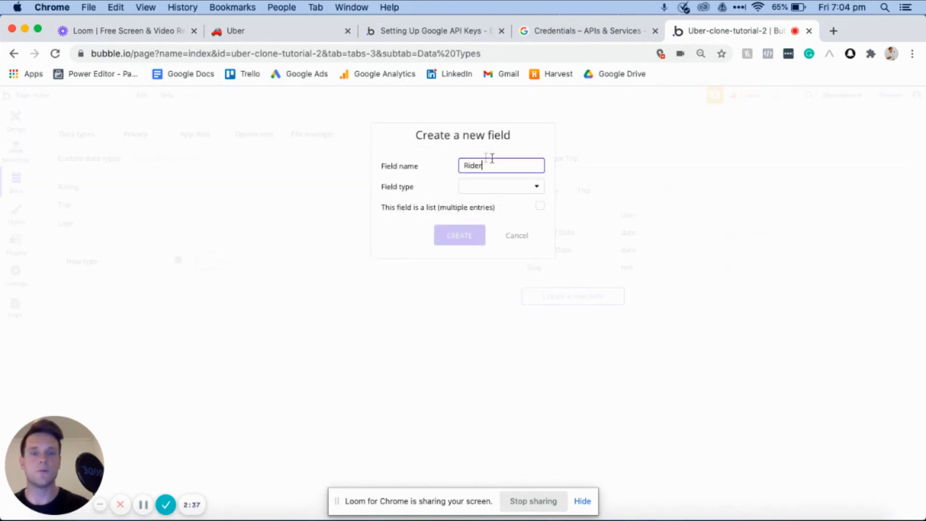
click(502, 187)
scroll(489, 309, down, 1)
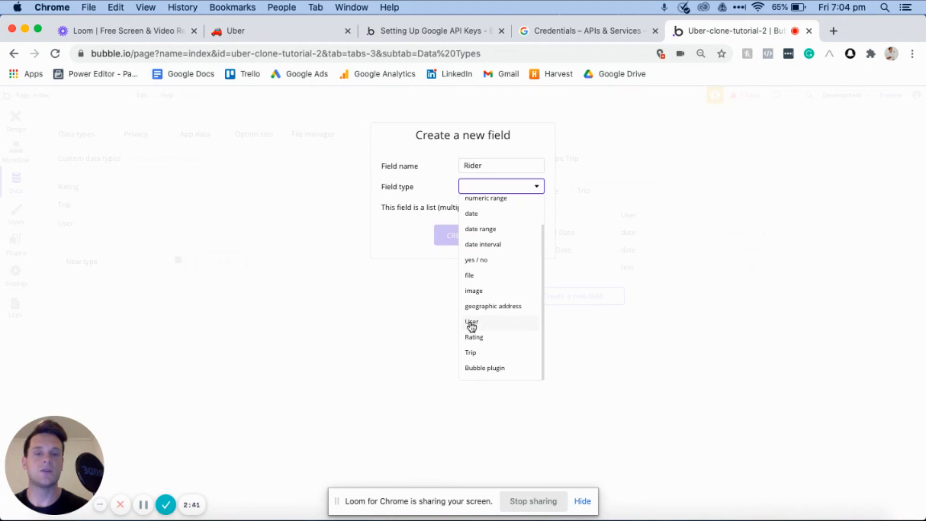
click(472, 322)
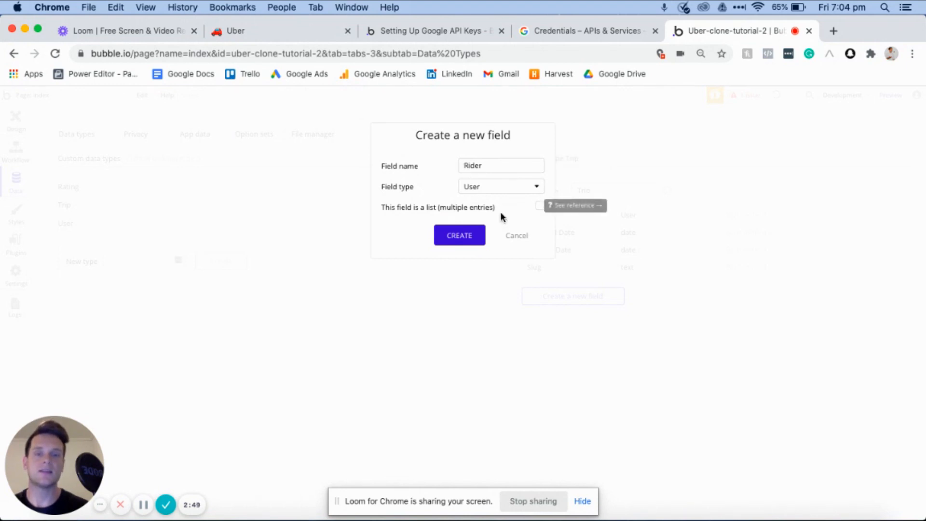
click(460, 236)
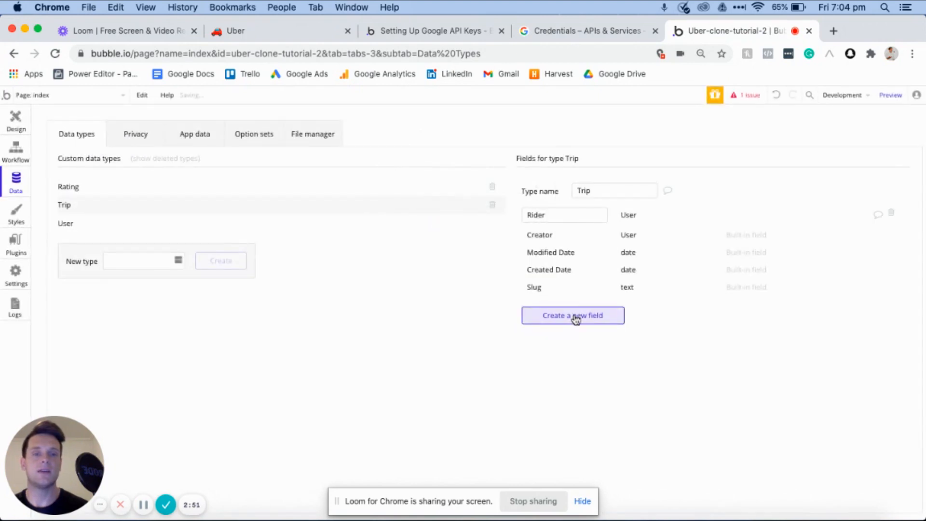
- Add a Driver field of type User to the Trip data type
click(576, 316)
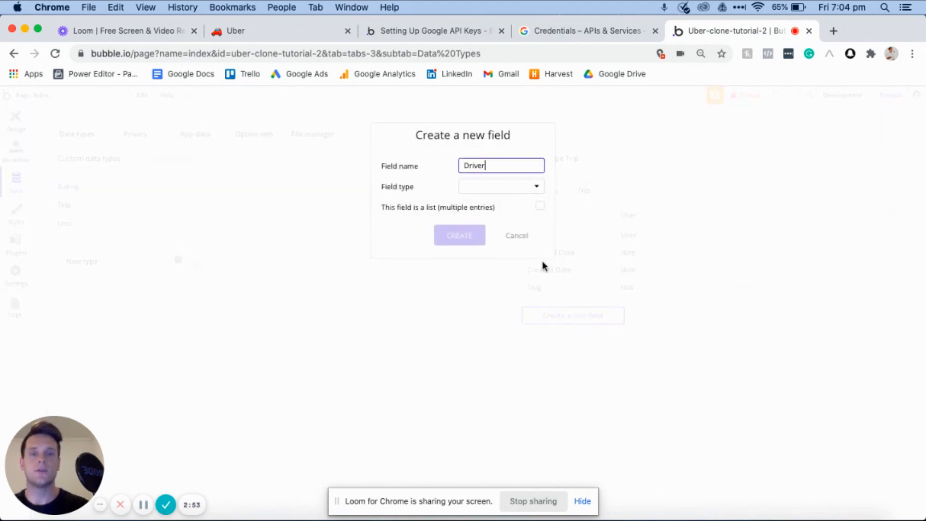
click(509, 188)
scroll(506, 290, down, 2)
click(479, 320)
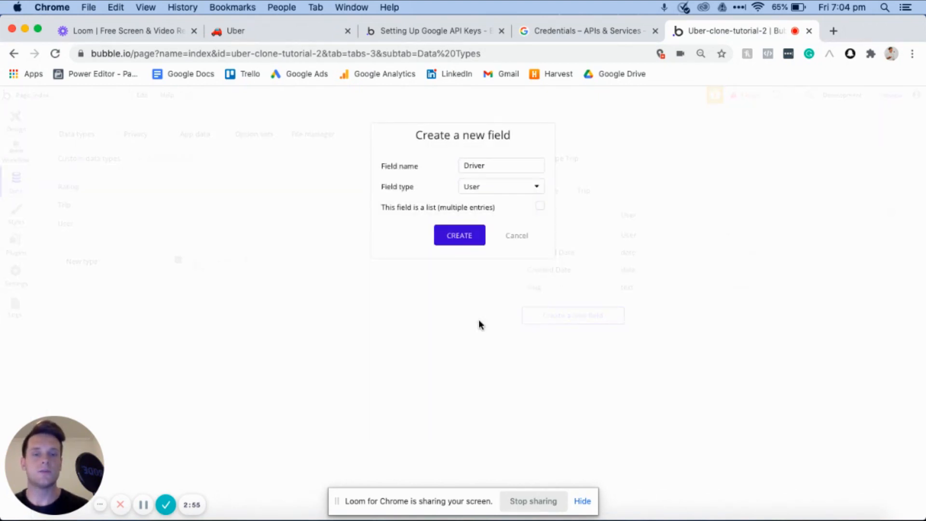
click(450, 236)
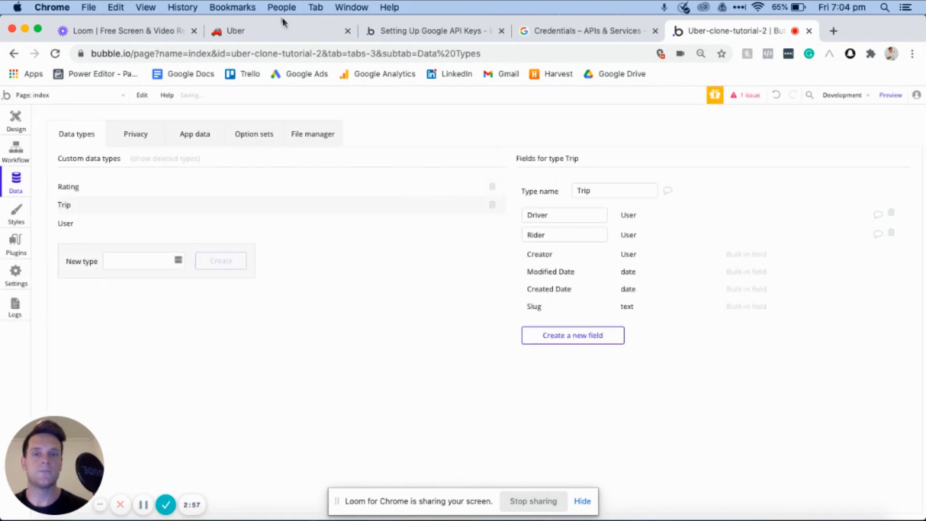
- Consult the Notion notes again and add a Pick-up-location field of type geographic address to Bubble's Trip data type
click(286, 30)
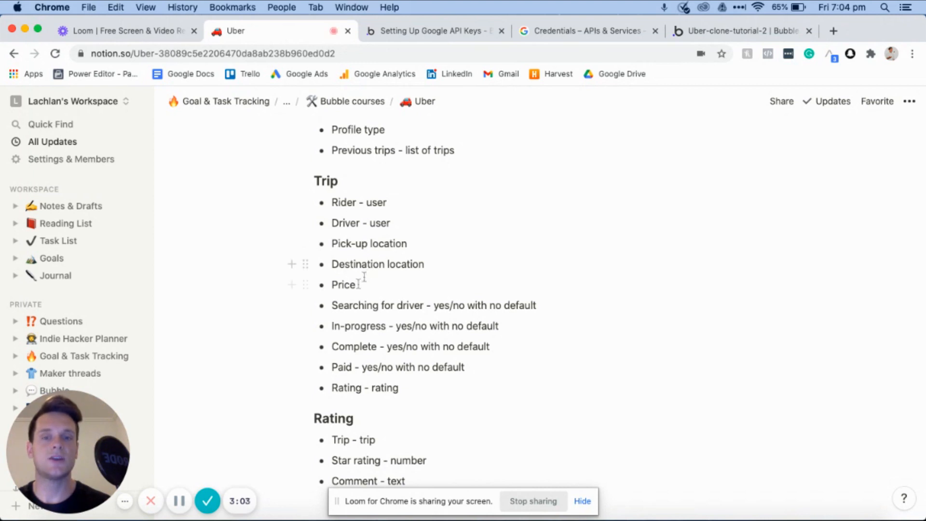
click(716, 31)
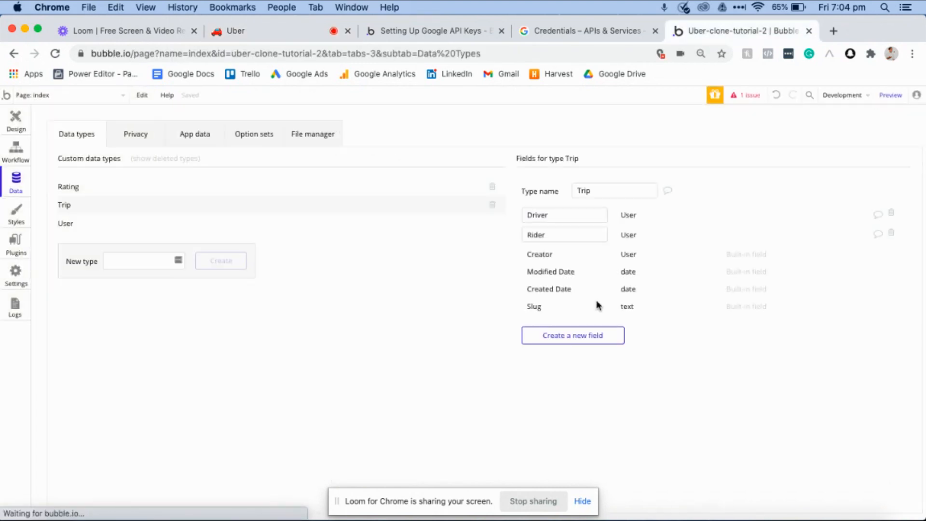
click(572, 341)
text(Pick-up-location)
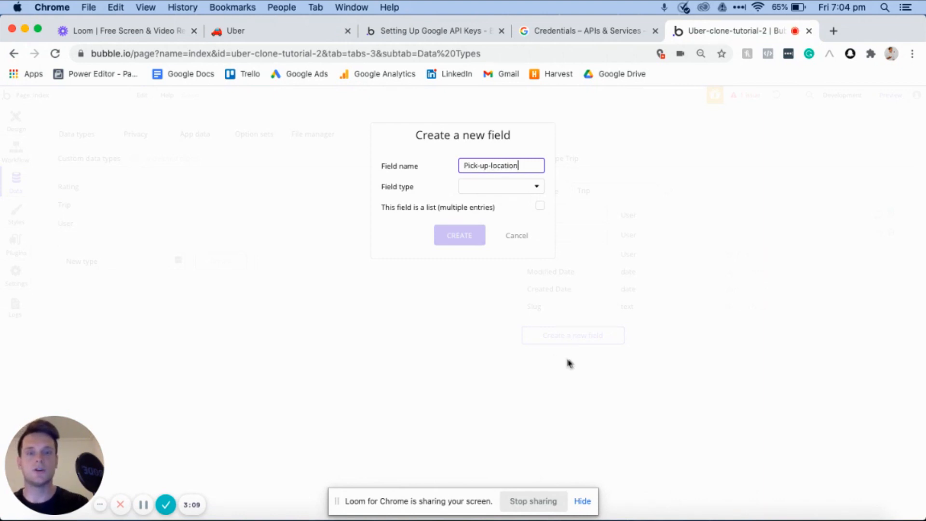
click(501, 187)
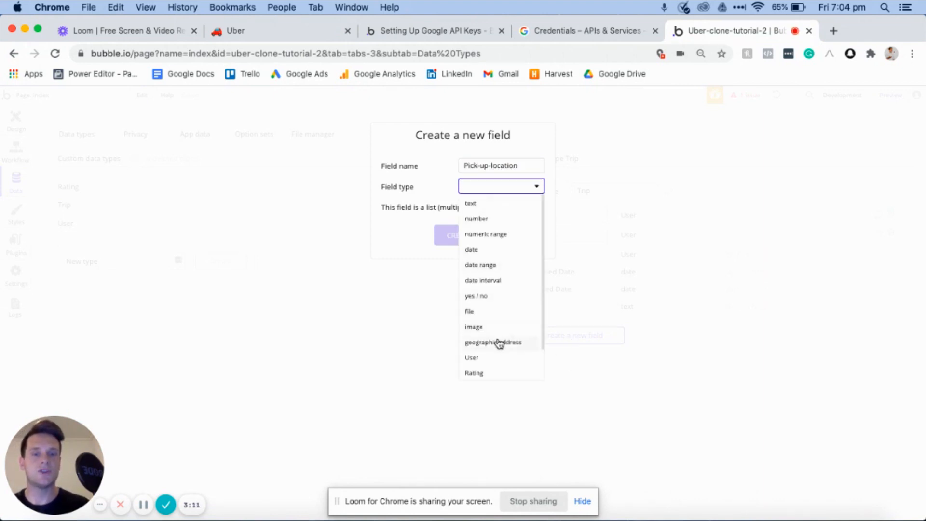
click(499, 343)
click(454, 240)
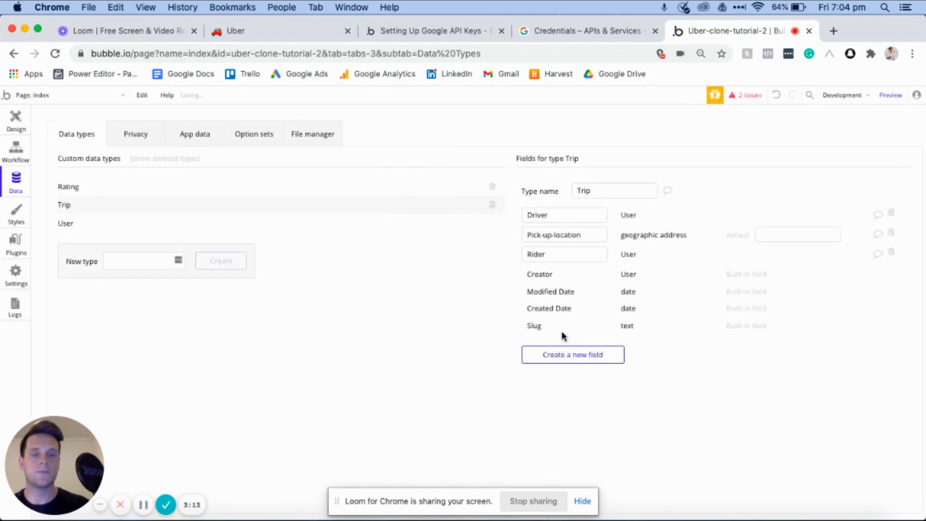
- Add a Drop-off-location field of type geographic address to the Trip data type
click(562, 353)
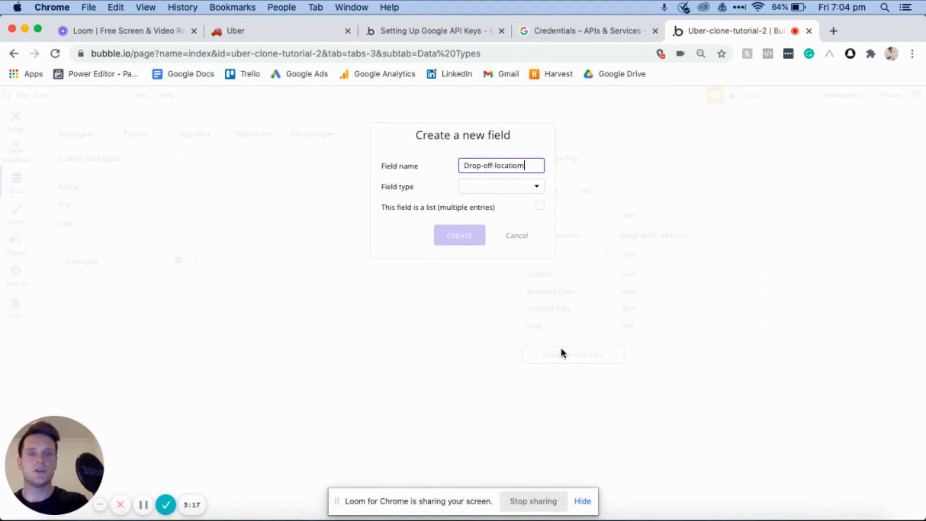
click(516, 186)
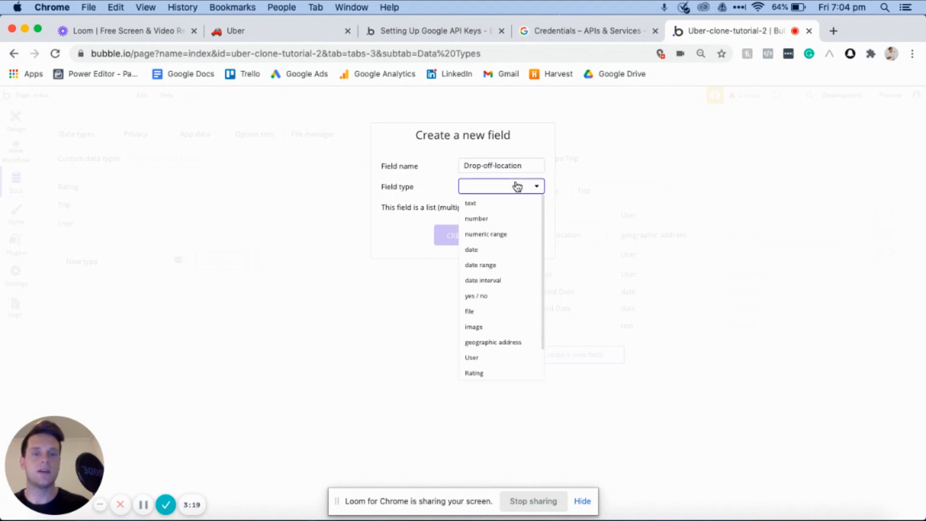
click(490, 343)
click(456, 241)
- Add a Price field of type number to the Trip data type
click(574, 375)
text(Price)
click(529, 187)
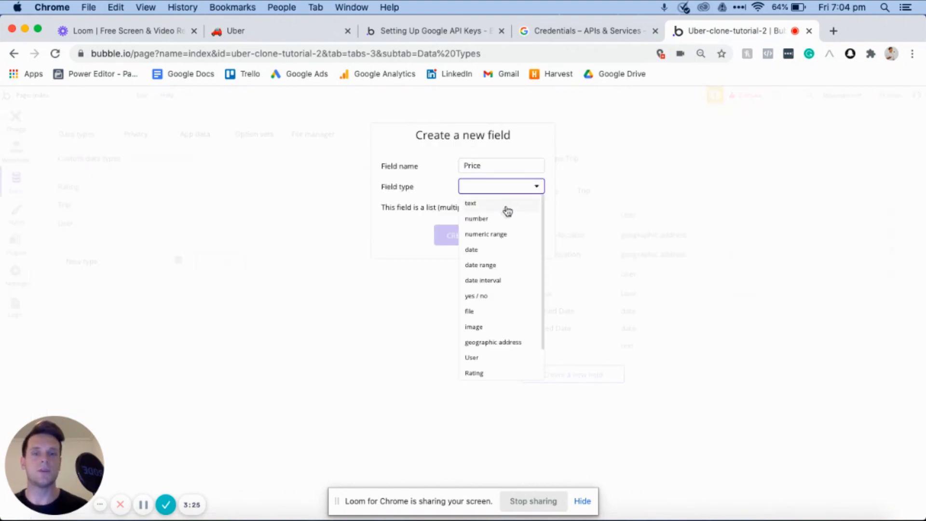
click(495, 221)
click(457, 241)
- Review the planned yes/no Trip fields in the Notion notes, and add a Searching-for-driver yes / no field defaulting to no to Bubble's Trip type
click(292, 30)
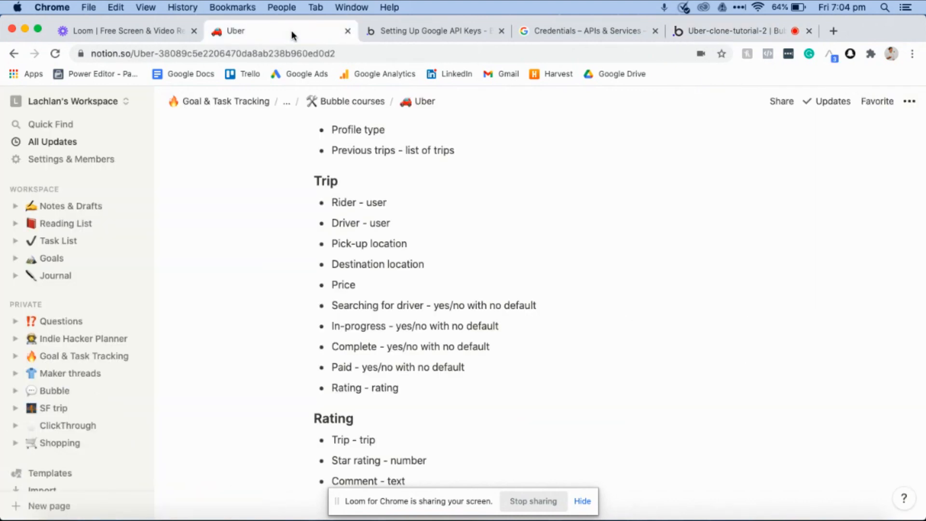
drag(334, 303, 460, 371)
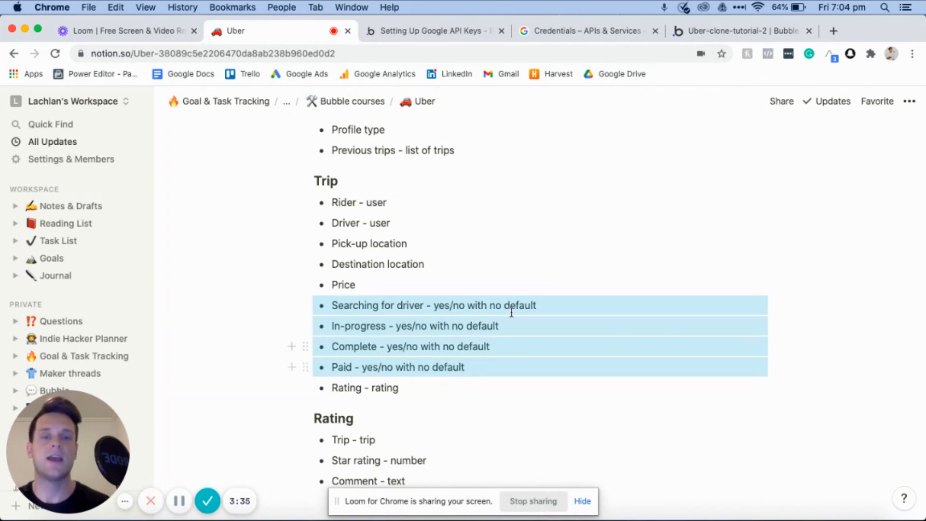
click(484, 306)
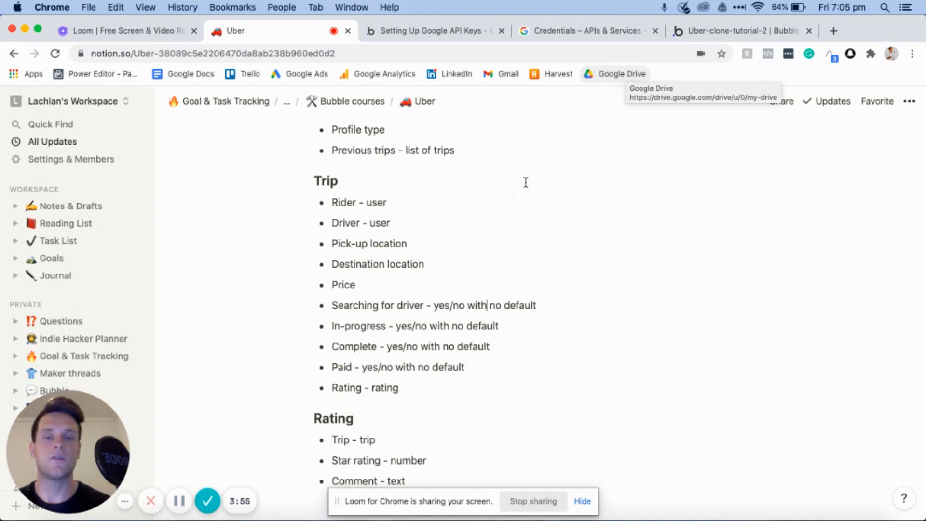
click(710, 31)
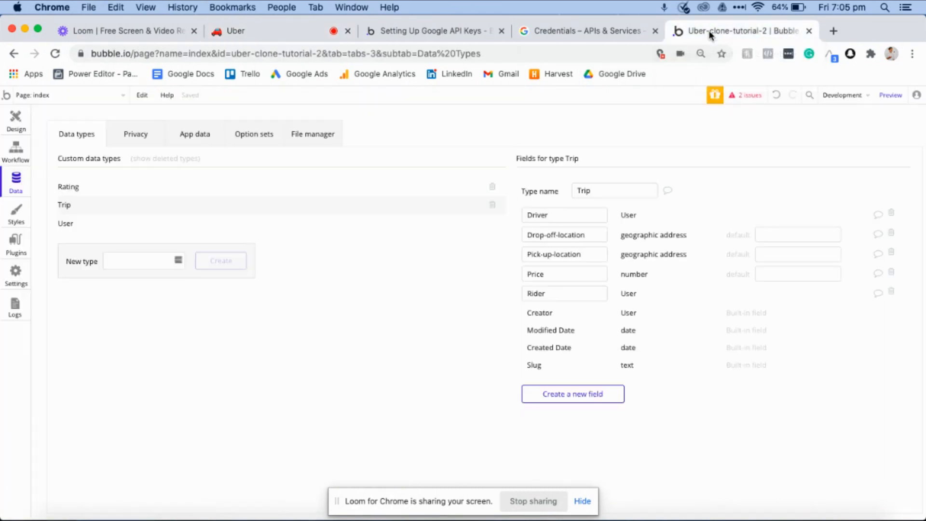
click(561, 390)
text(Searchi)
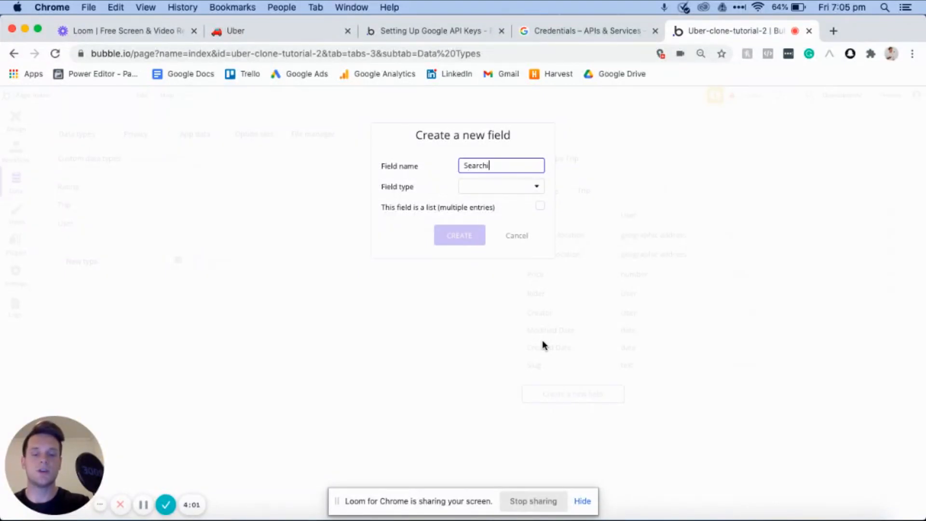
text(ng-for-driver)
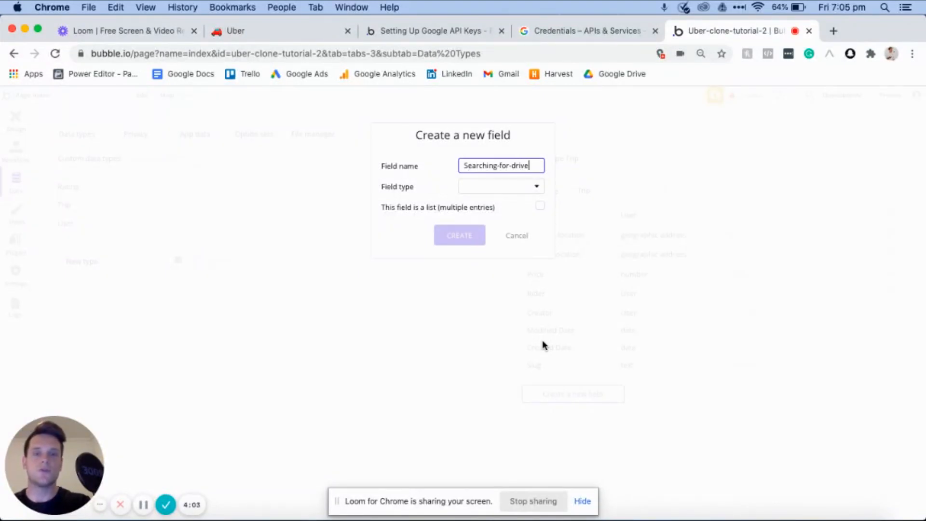
click(526, 193)
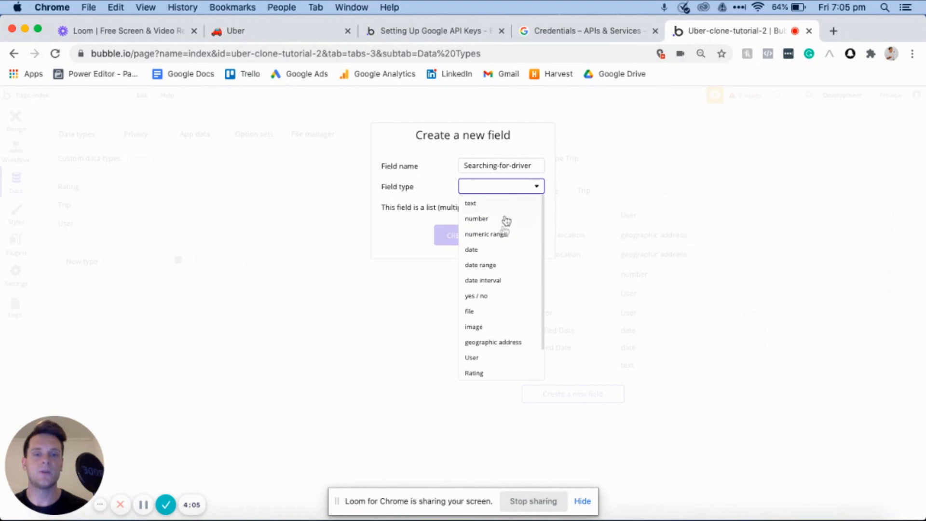
click(483, 296)
click(451, 238)
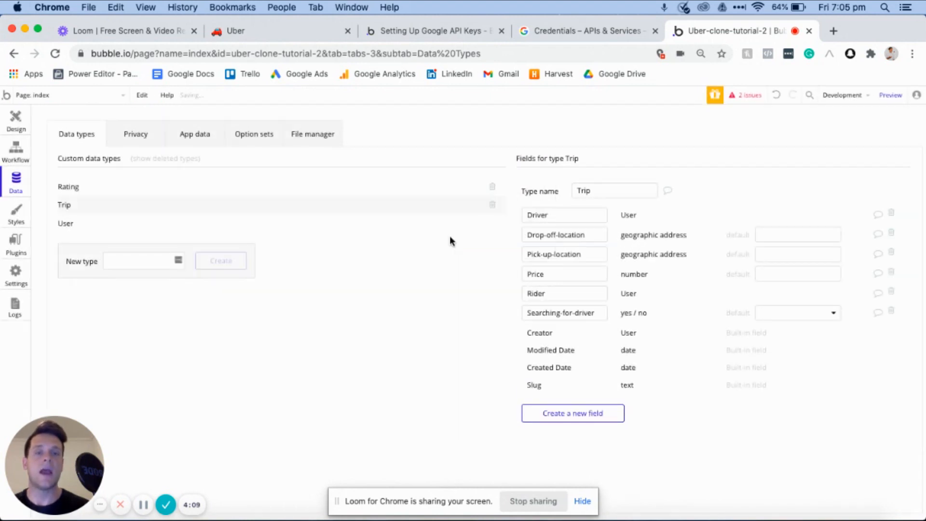
click(805, 317)
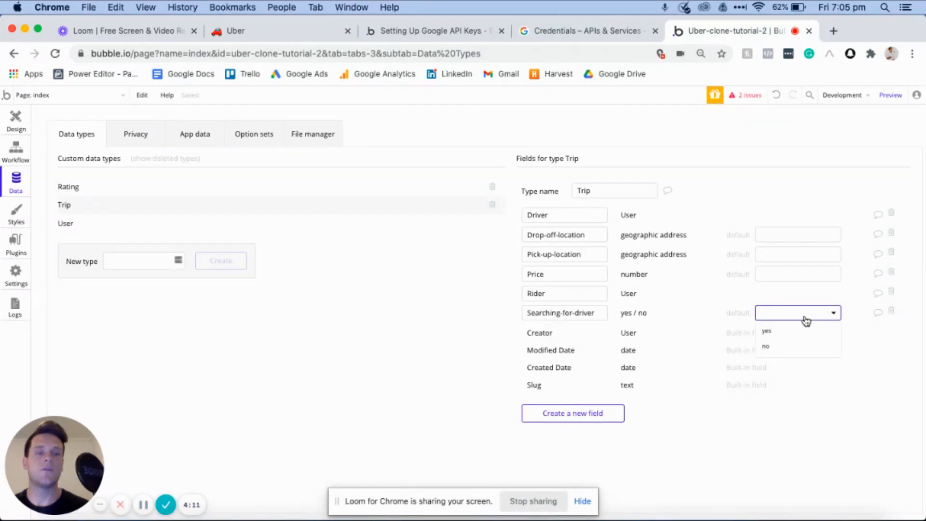
click(779, 350)
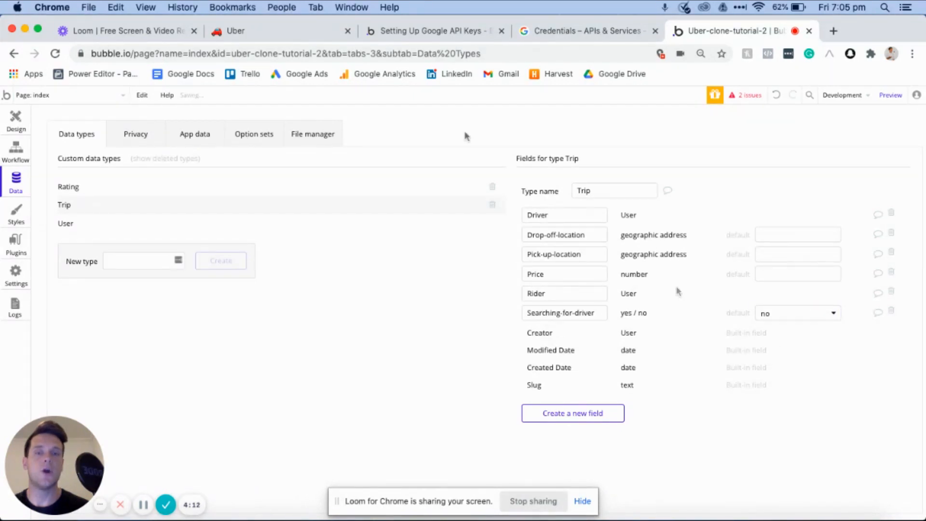
- Check the Notion notes for the next Trip field, and add an In-progress yes / no field with default no to Bubble's Trip type
click(293, 33)
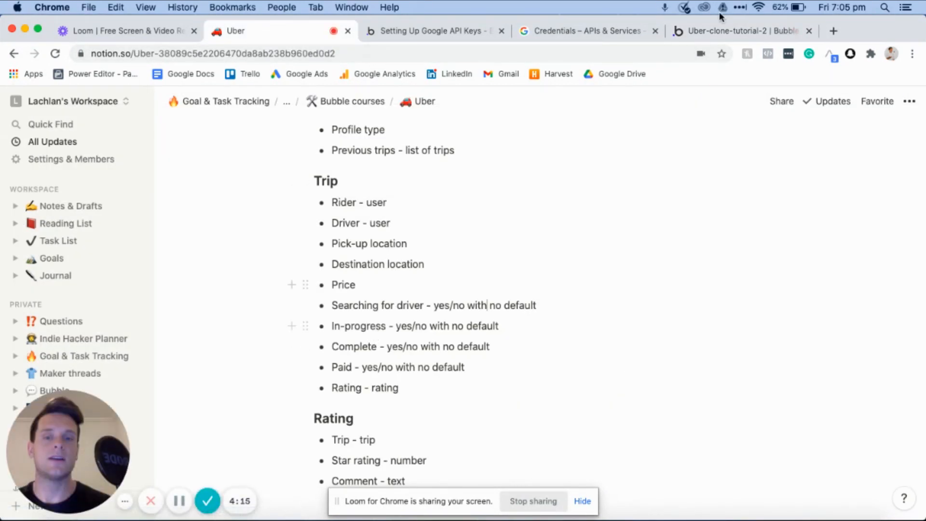
click(757, 32)
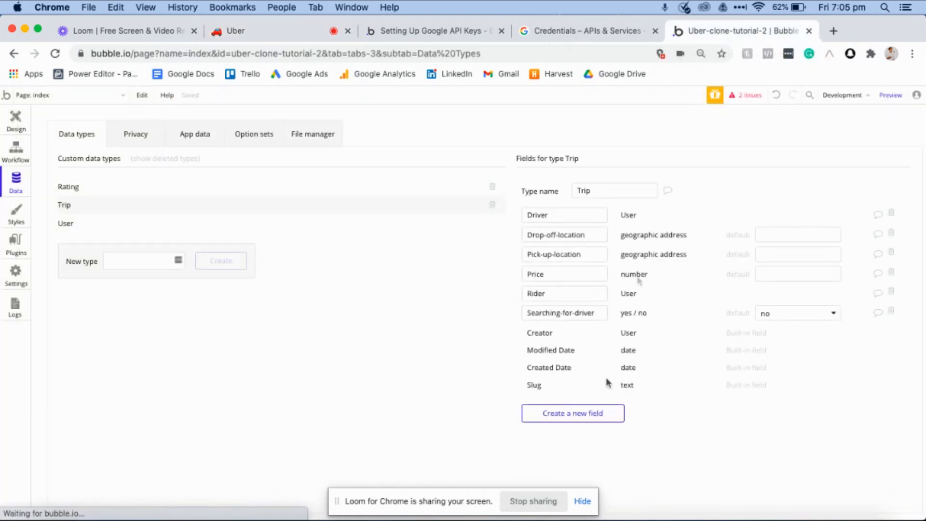
click(570, 415)
text(In)
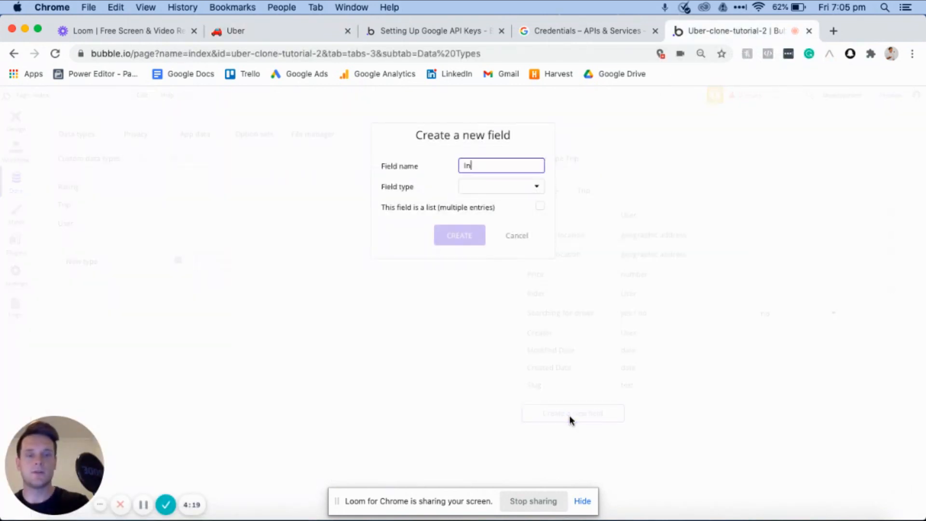
text(-progress)
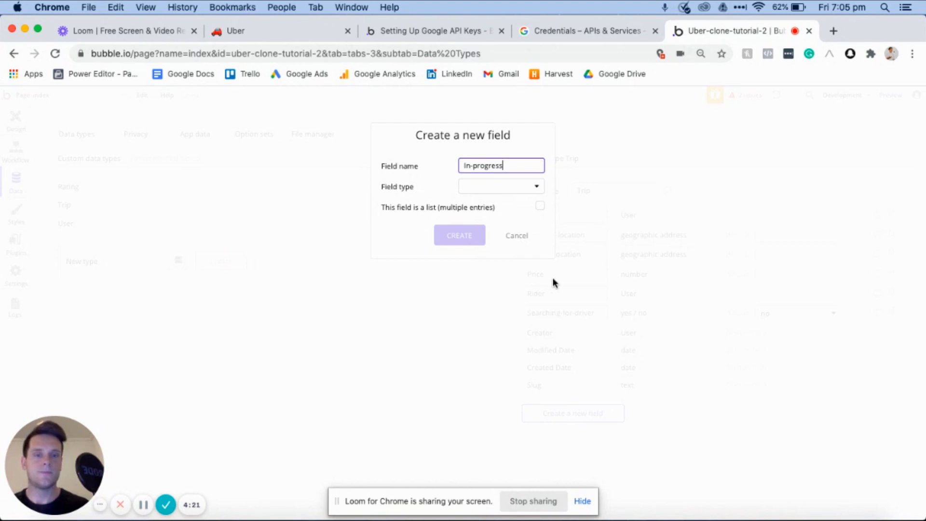
click(509, 188)
click(489, 300)
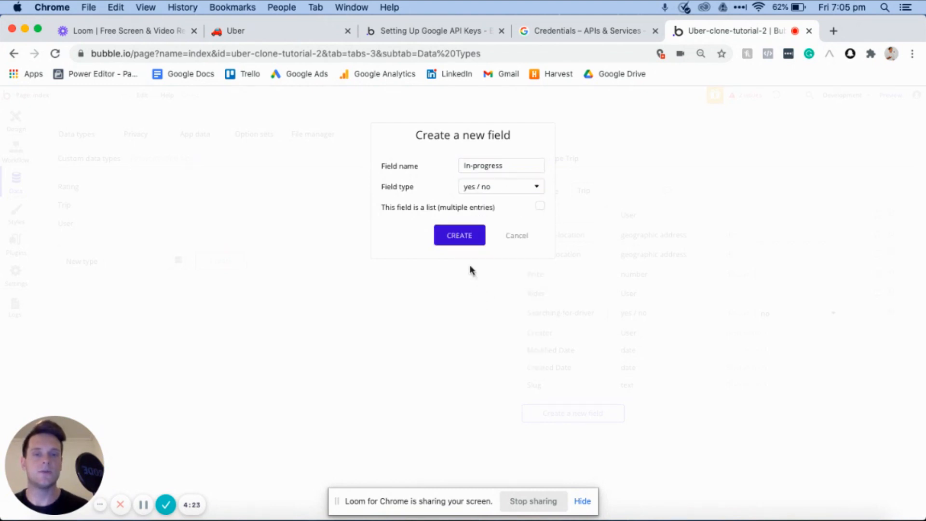
click(460, 236)
click(805, 256)
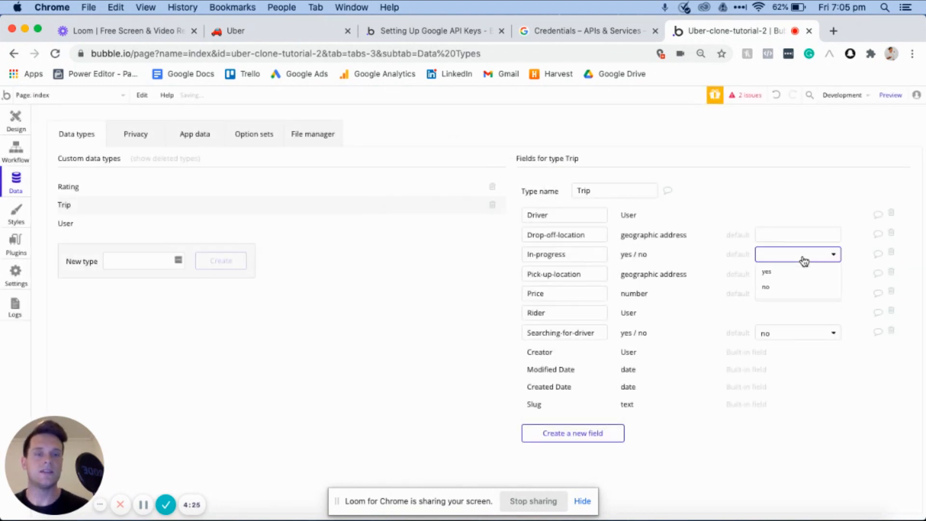
click(792, 288)
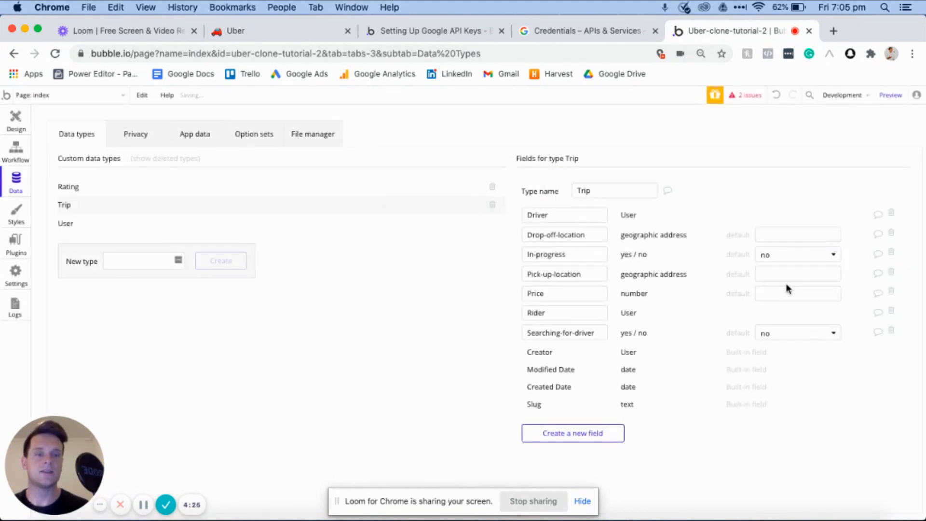
- Add a Complete field of type yes / no to the Trip data type and set its default to no
click(587, 434)
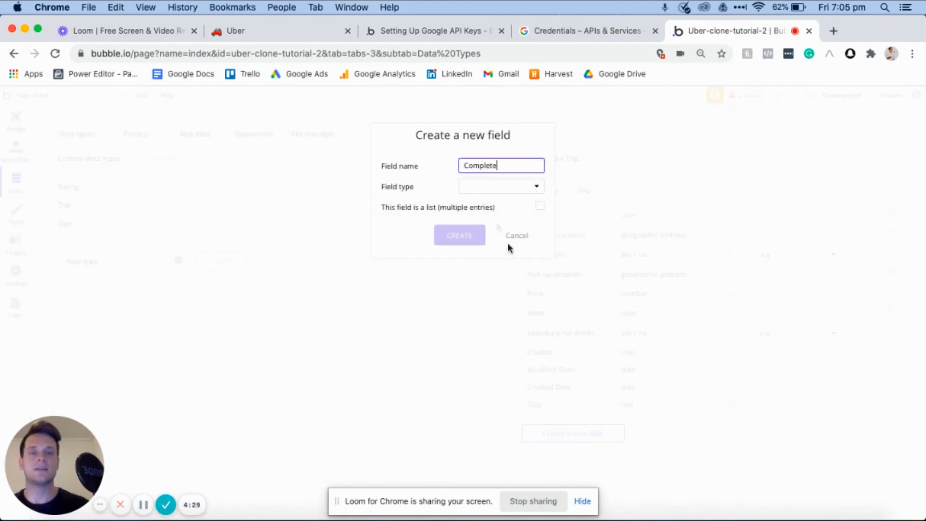
click(499, 186)
click(487, 295)
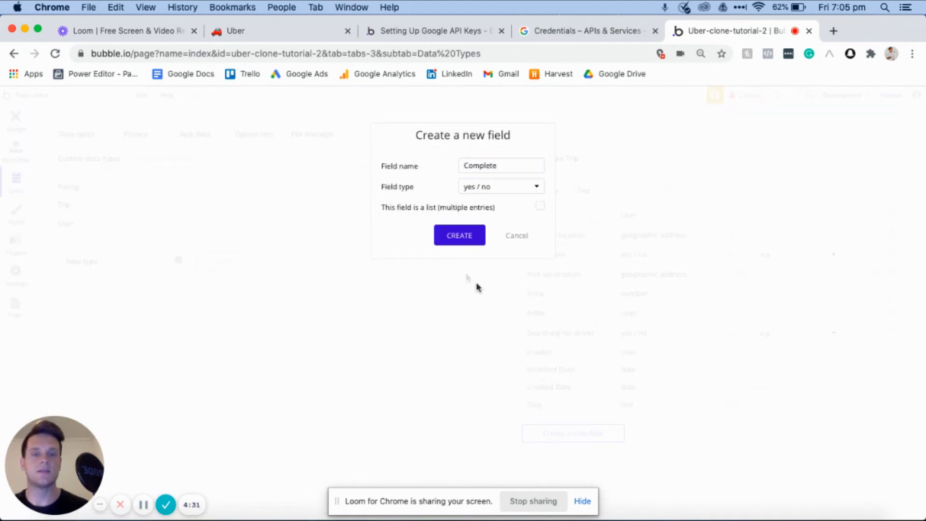
click(453, 236)
click(796, 215)
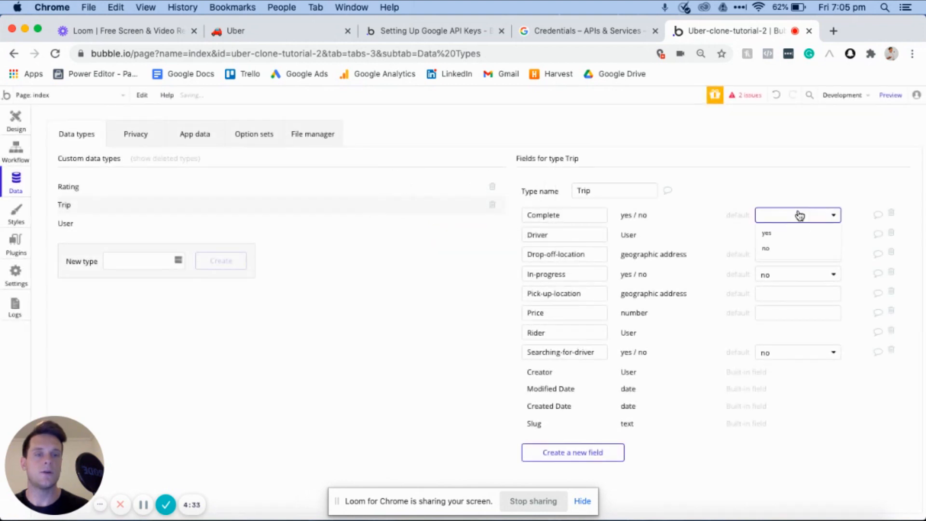
click(773, 249)
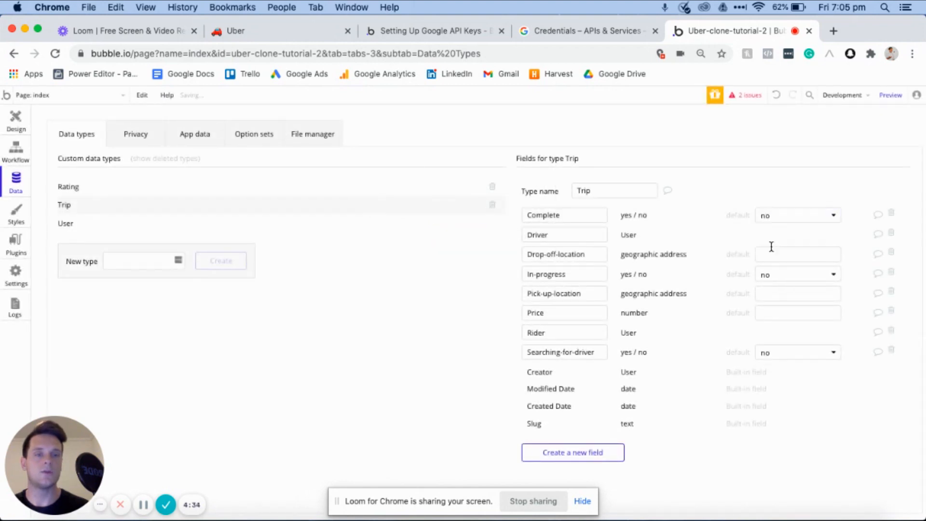
- Add a Paid field of type yes / no to the Trip data type and set its default to no
click(569, 457)
text(Paid)
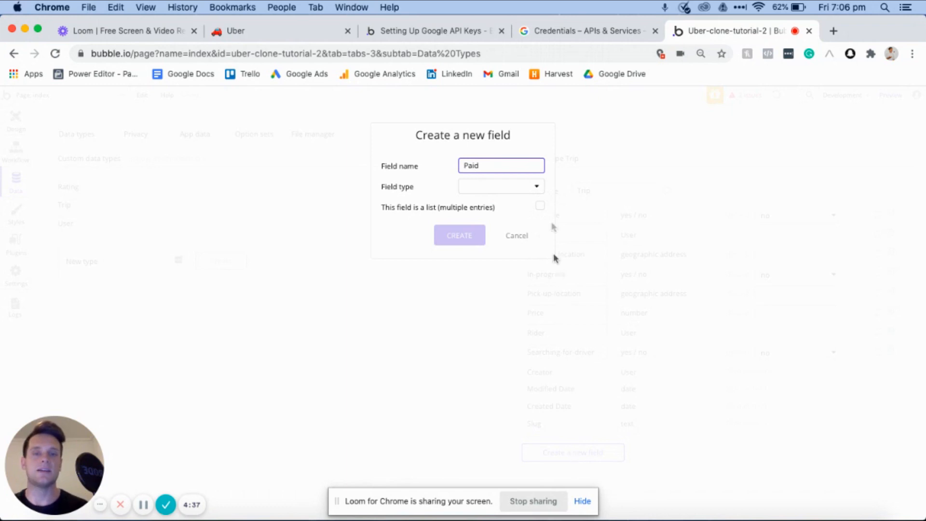
click(525, 192)
click(480, 295)
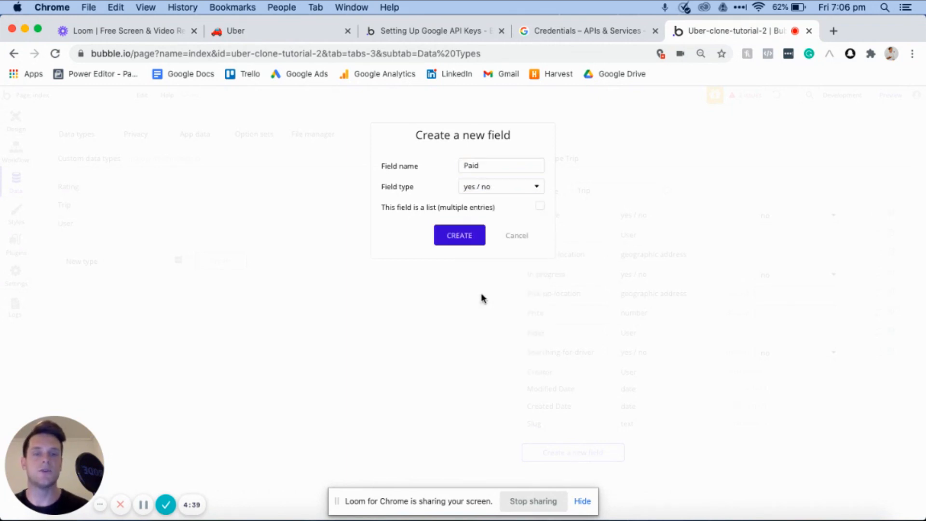
click(460, 238)
click(818, 295)
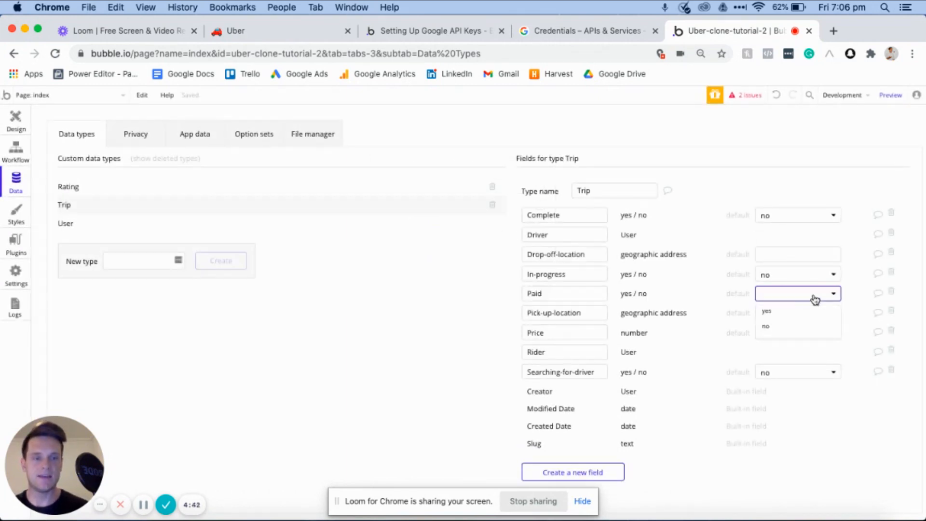
click(798, 332)
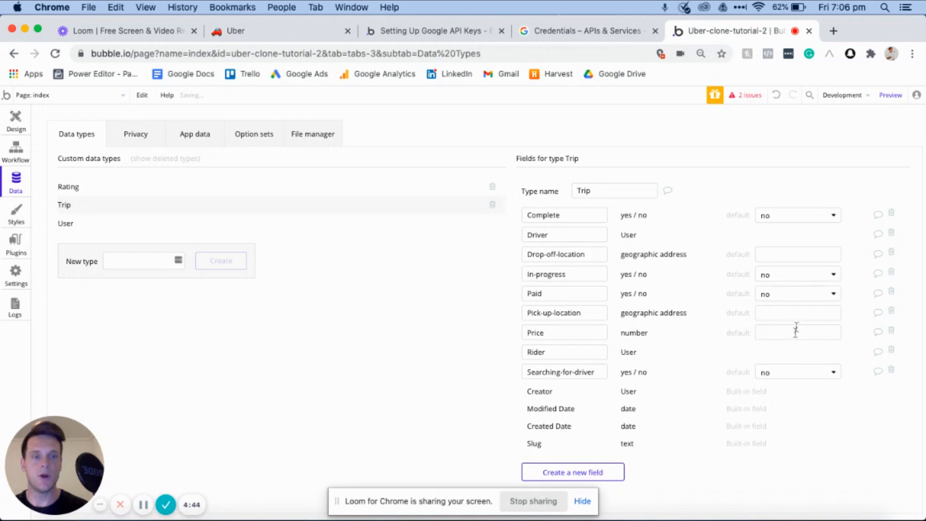
- Add a Rating field of type Rating to the Trip data type
click(576, 473)
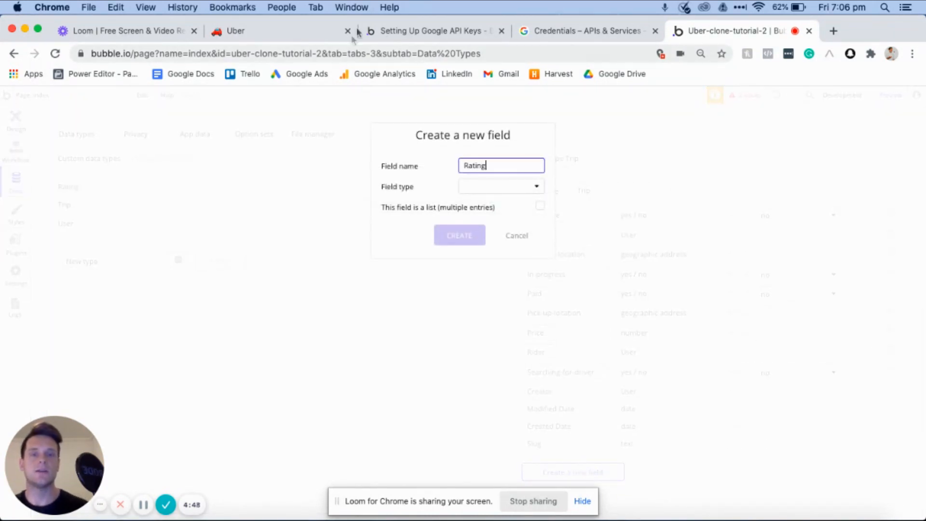
click(497, 189)
scroll(482, 328, down, 1)
click(478, 339)
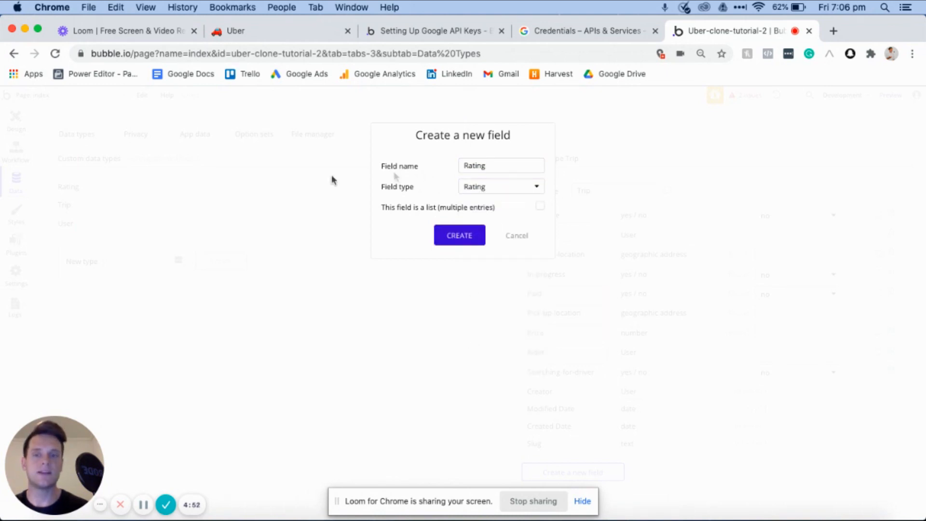
click(459, 236)
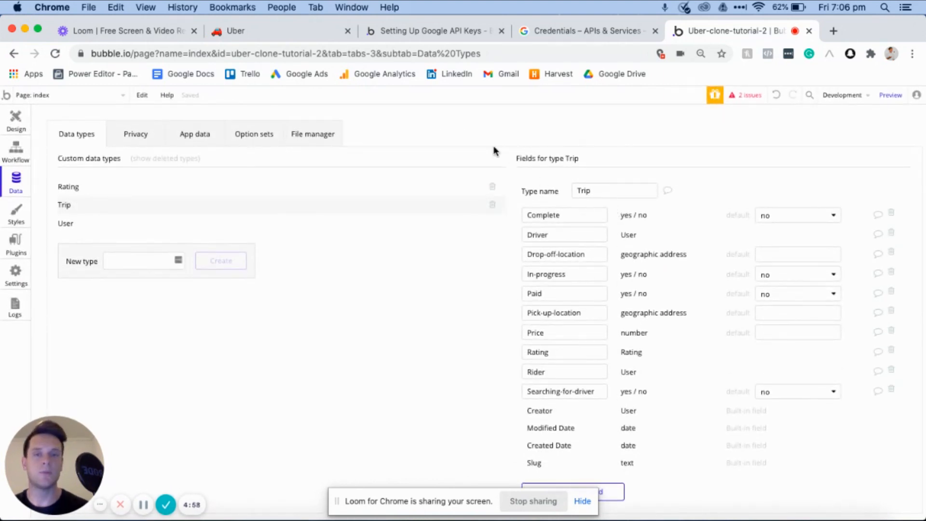
- Check the Notion notes for the Rating fields, and add a Trip field of type Trip to Bubble's Rating data type
click(145, 193)
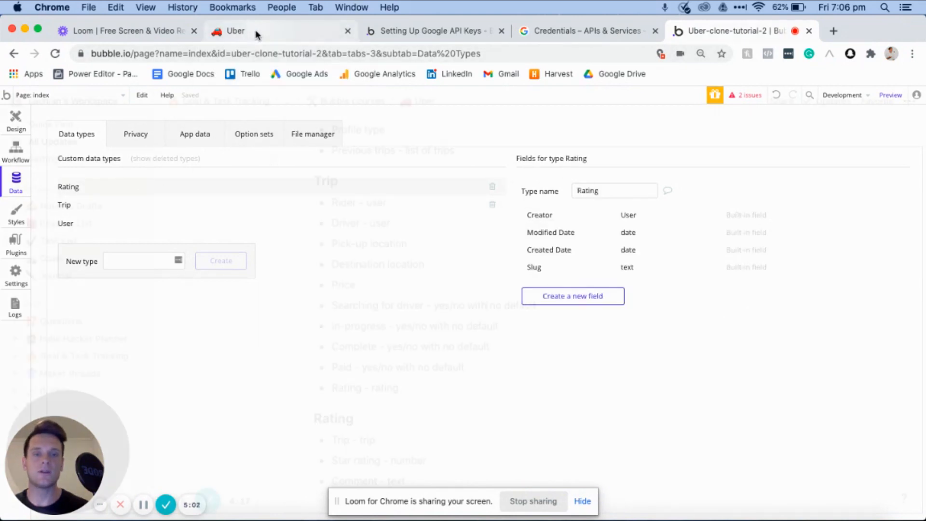
click(255, 30)
scroll(428, 291, down, 3)
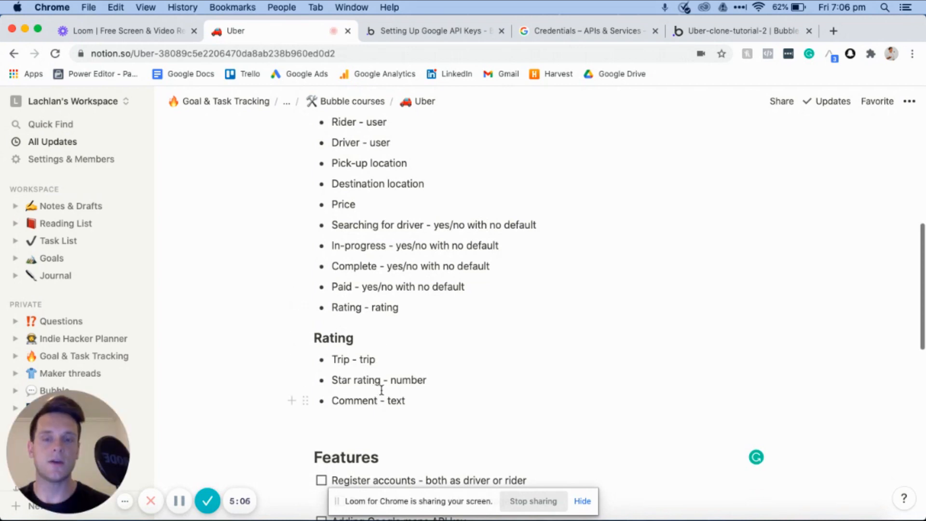
click(731, 32)
click(573, 297)
text(Trip)
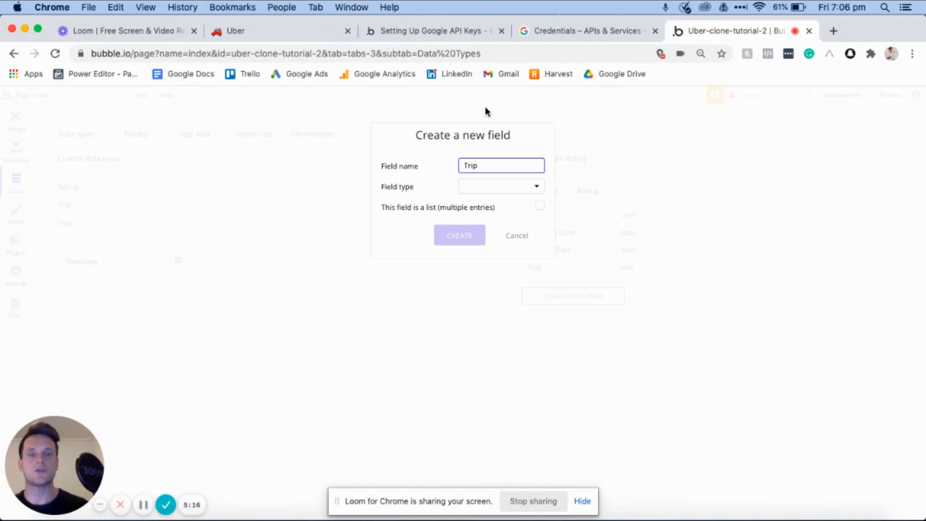
click(502, 193)
scroll(492, 314, down, 3)
click(474, 352)
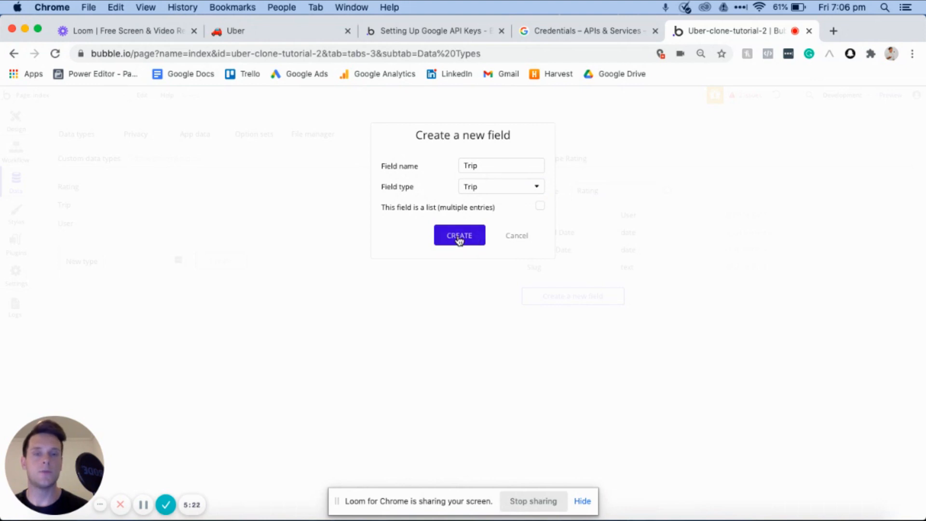
click(460, 236)
- Add a Star-rating field of type number to the Rating data type
click(560, 312)
text(St)
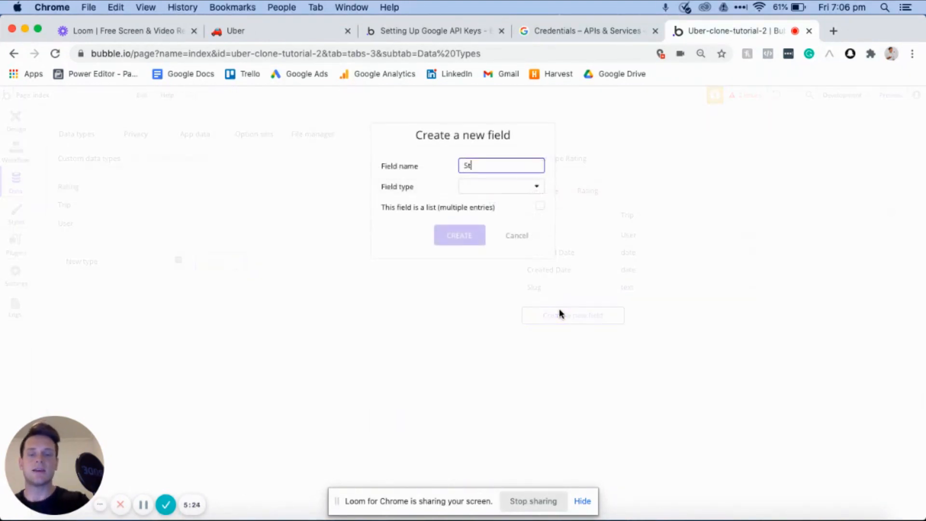
text(ar-rating)
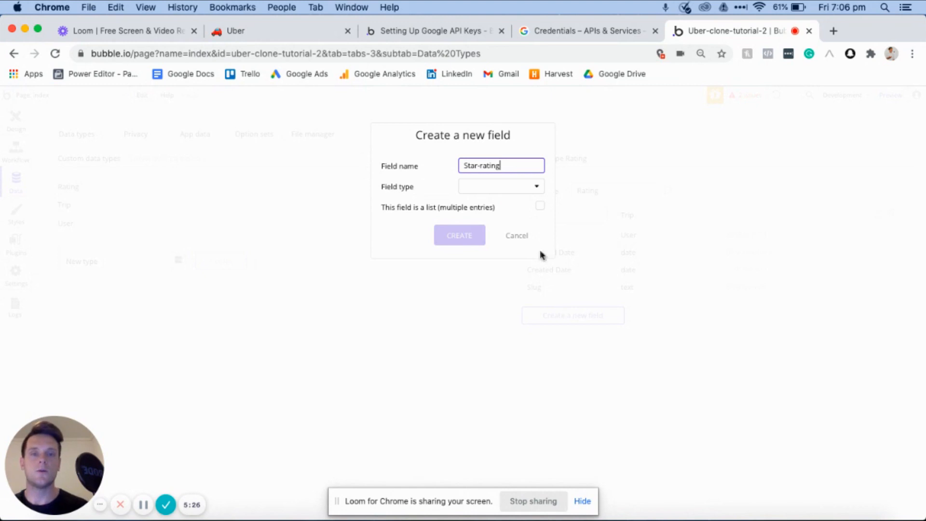
click(505, 188)
click(500, 219)
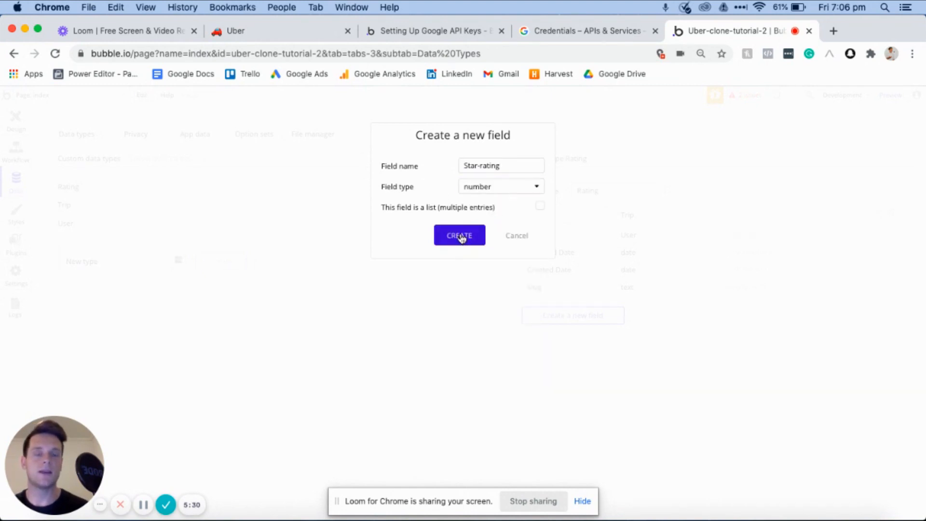
click(461, 236)
- Add a Comment field of type text to the Rating data type
click(559, 335)
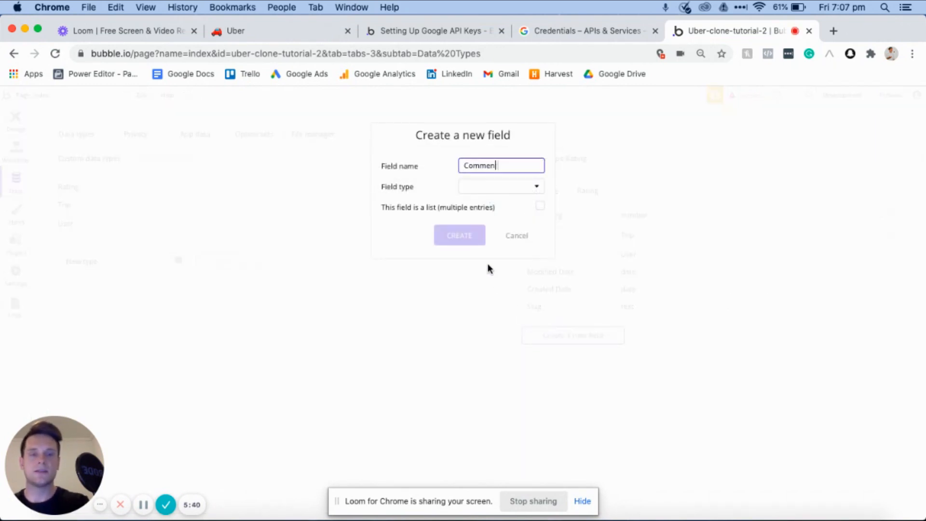
click(497, 188)
click(478, 202)
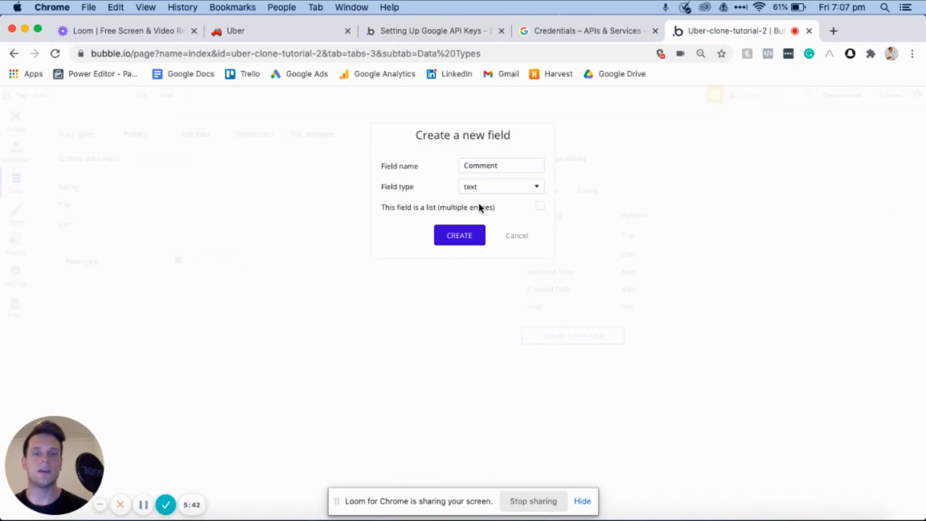
click(453, 241)
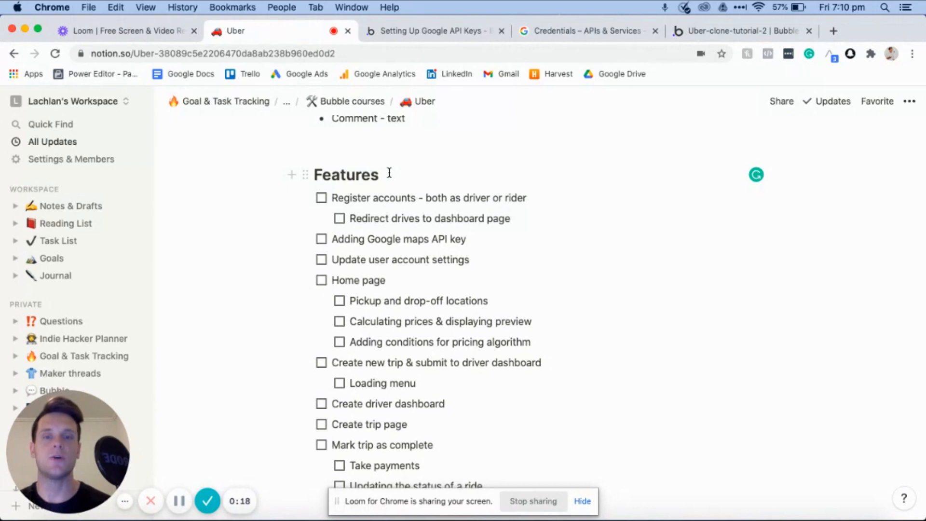
- Review the register accounts feature in the Notion list, and create a blank page named register in Bubble
triple_click(346, 198)
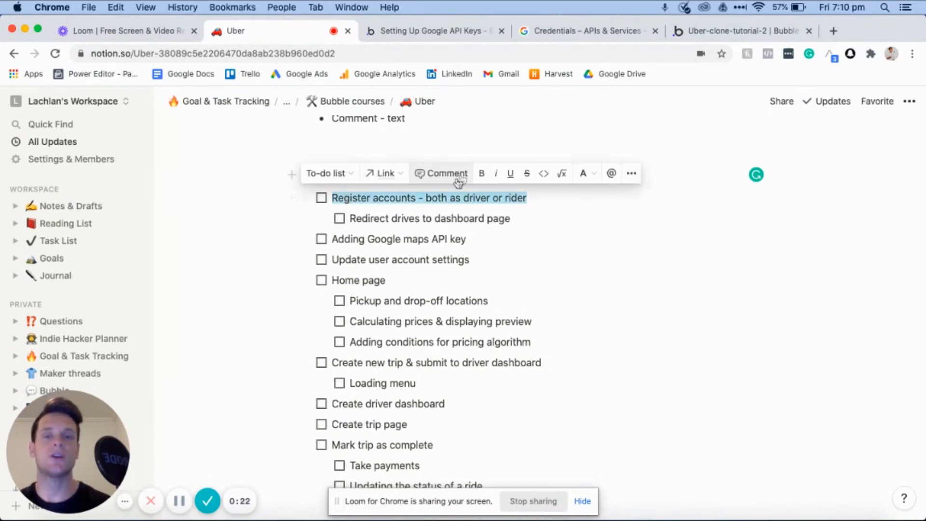
click(399, 199)
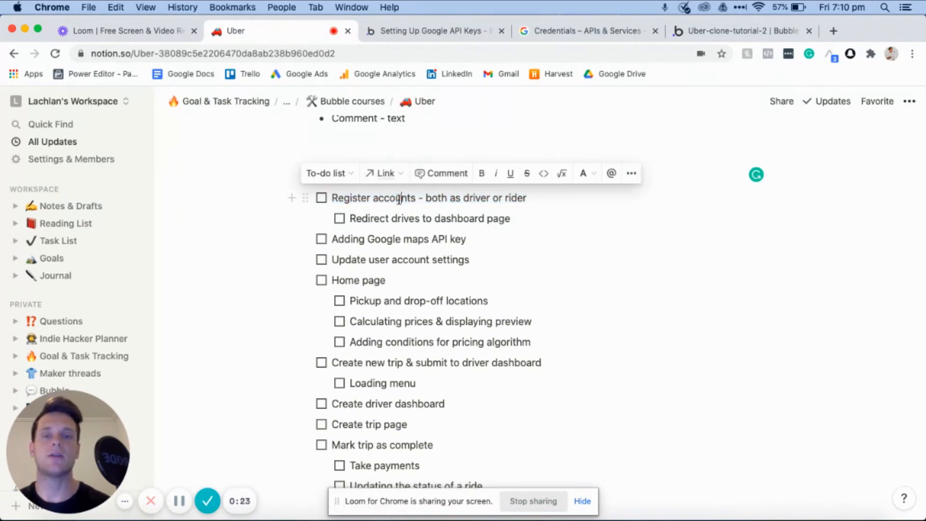
click(712, 30)
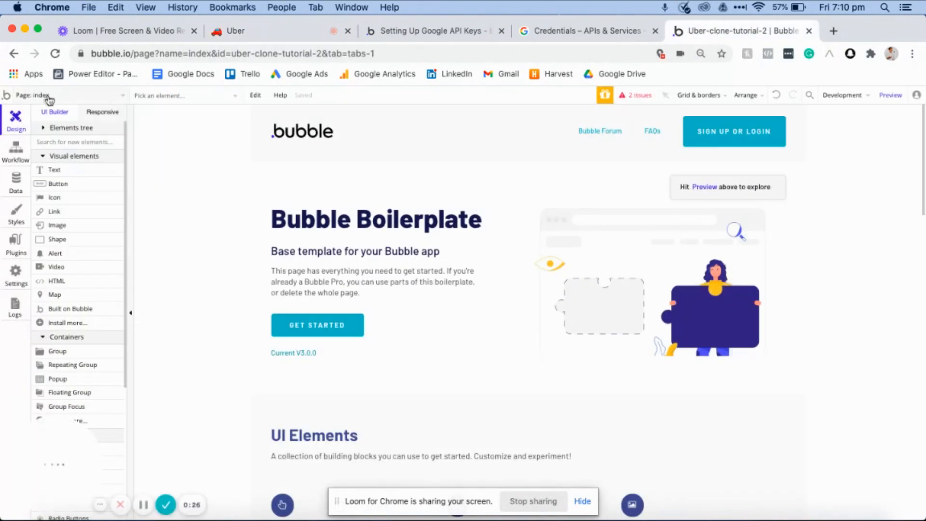
click(65, 94)
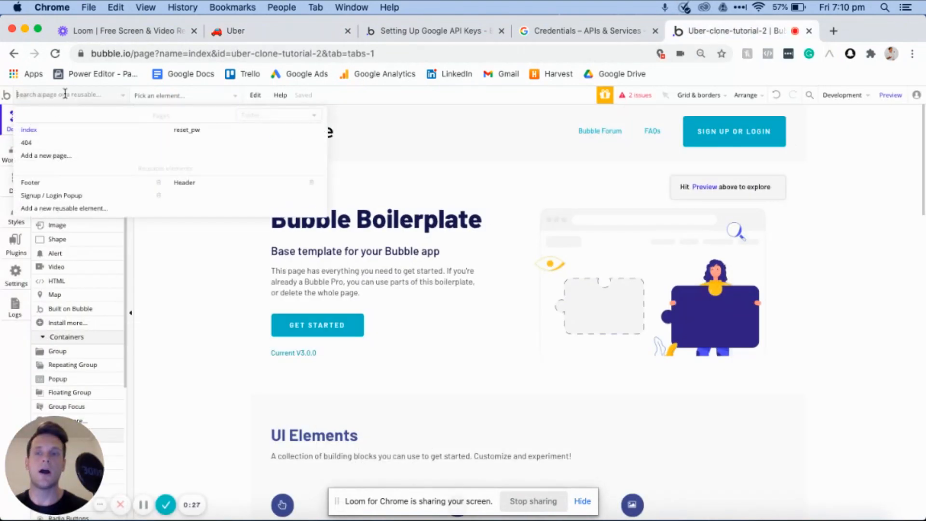
click(56, 156)
text(regist)
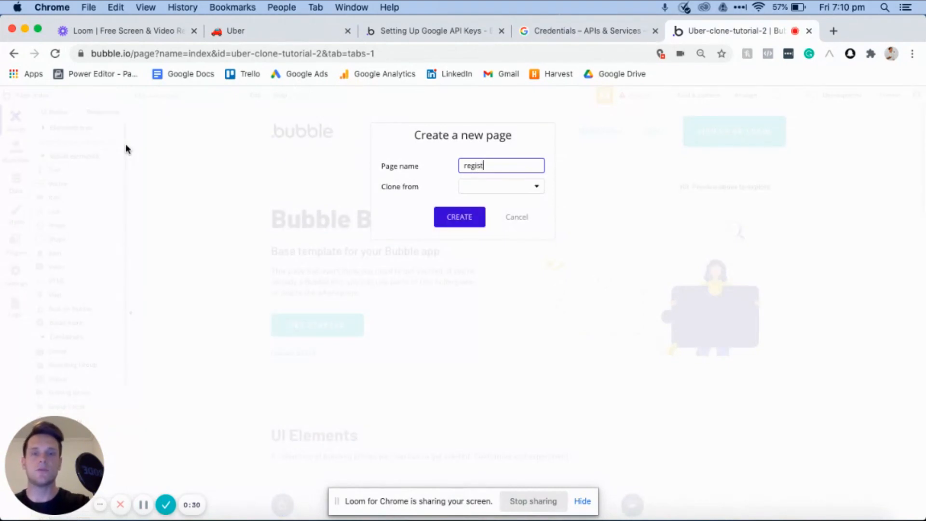
text(er)
click(460, 218)
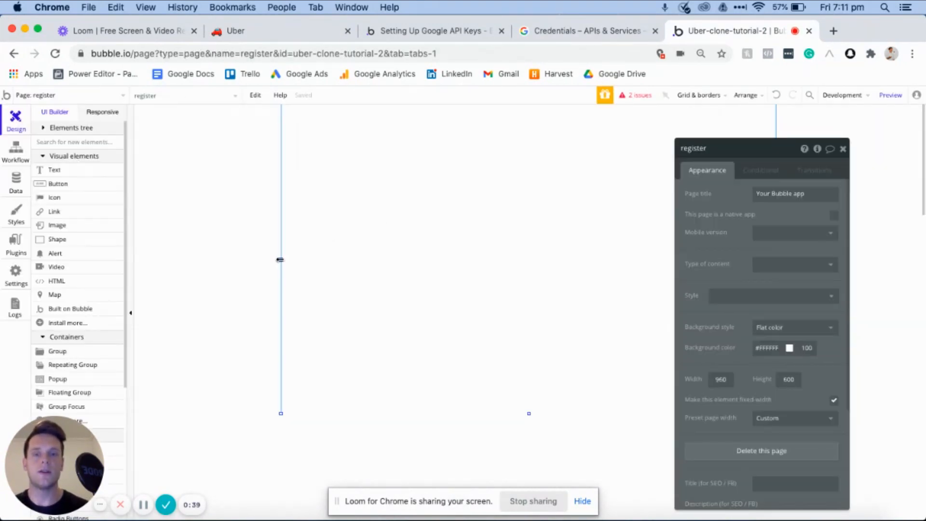
- Resize the register page to about 502 px wide and 827 px high, and set its background color to #E0E0E0
drag(280, 259, 399, 253)
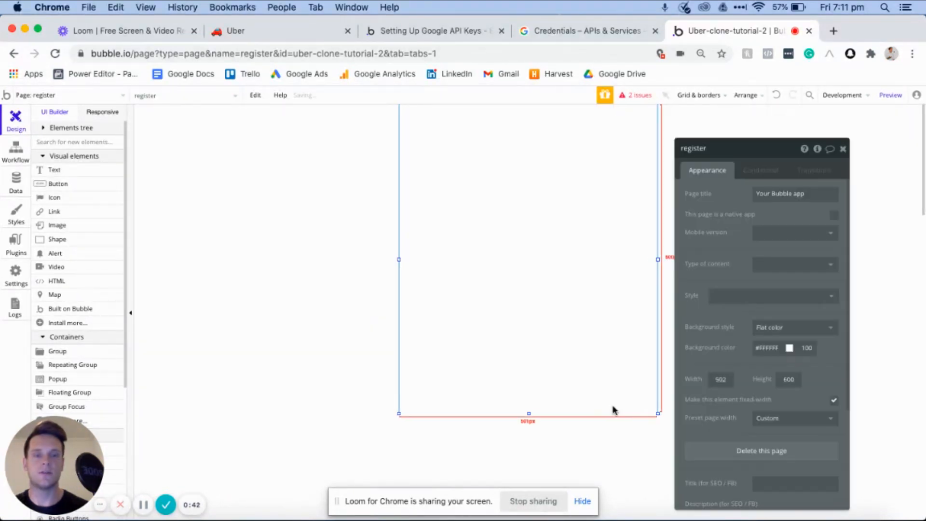
drag(528, 414, 555, 483)
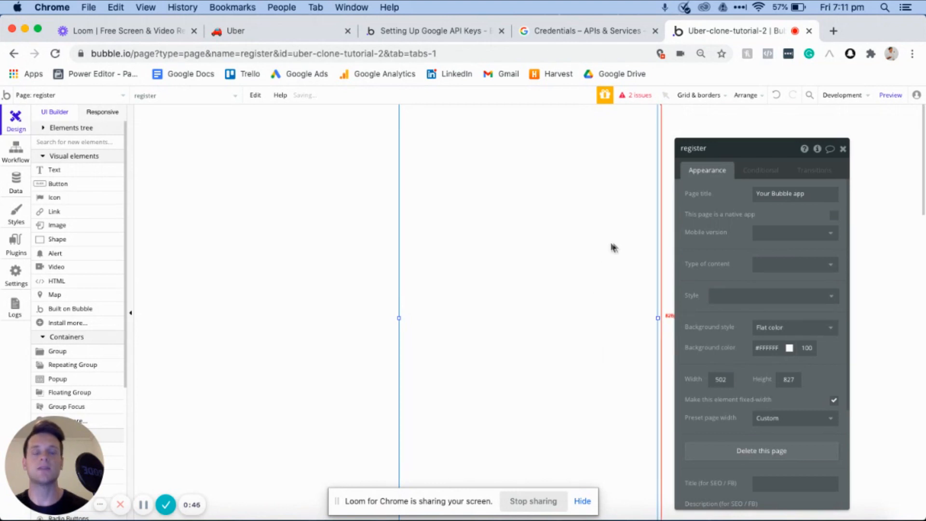
click(769, 348)
click(755, 361)
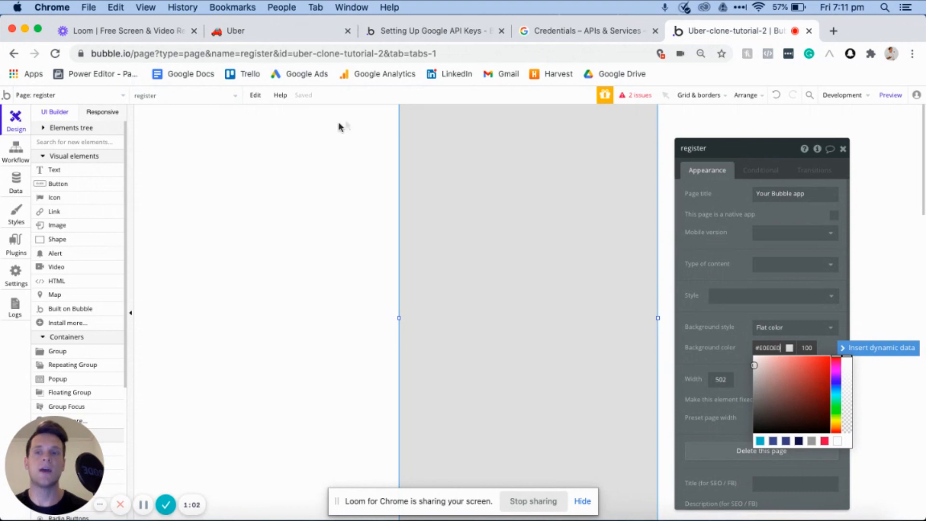
- Preview the Signup / Login Popup among the app's reusable elements
click(121, 99)
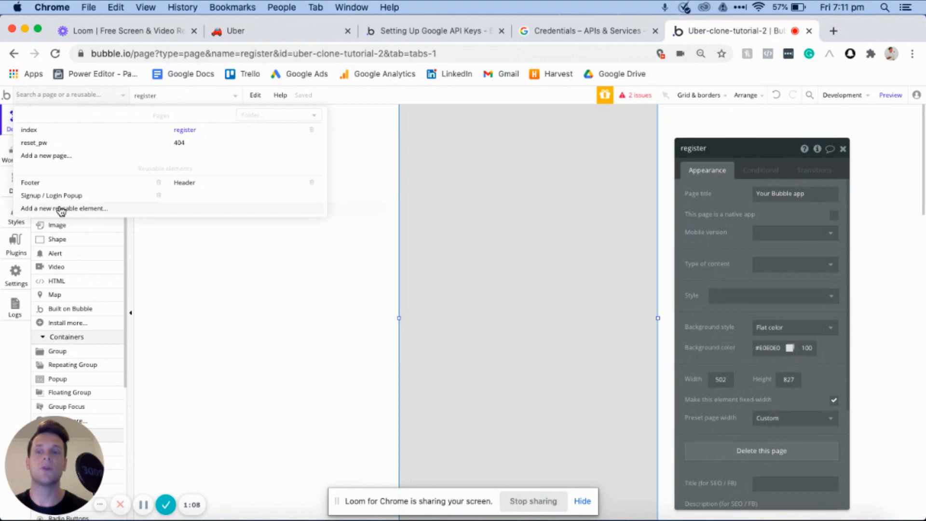
mouse_move(56, 197)
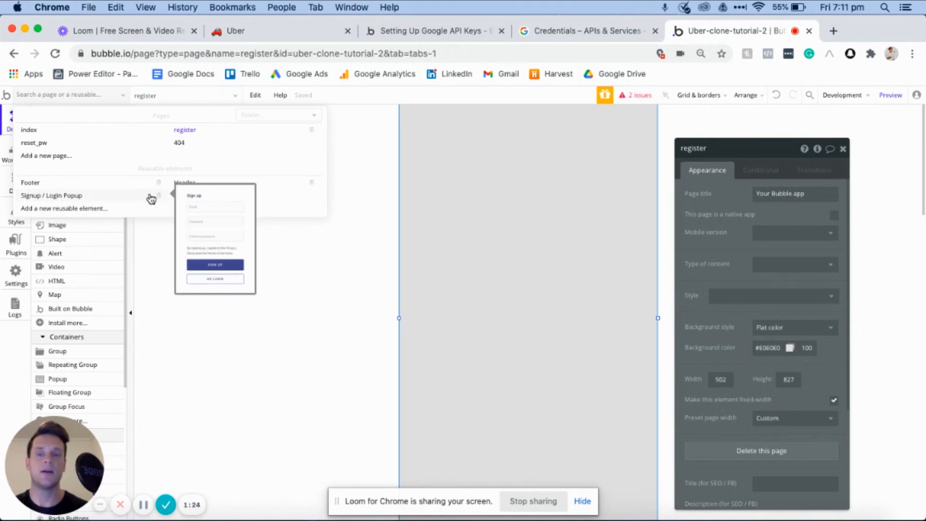
click(319, 248)
- Add a text element reading "Register an account" near the top of the register page, styled as H2 Heading - Dark
click(53, 170)
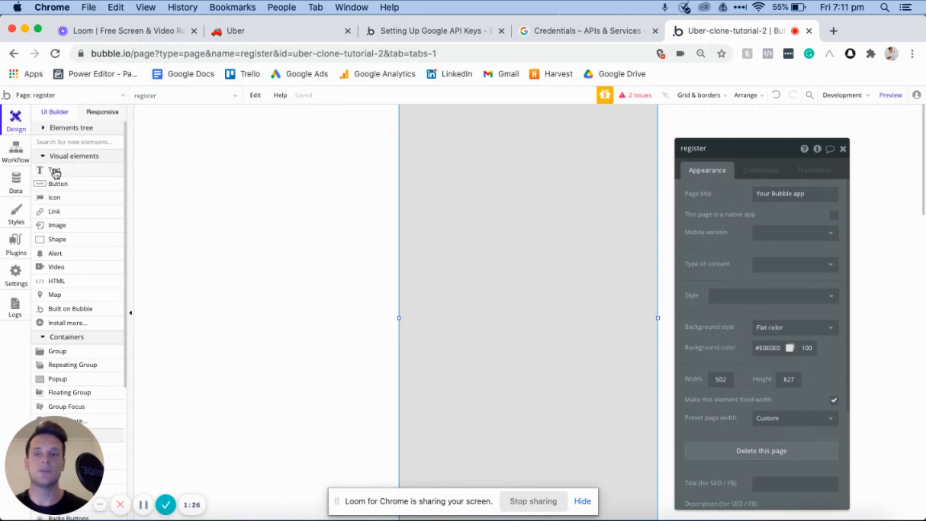
drag(437, 124, 595, 150)
click(801, 203)
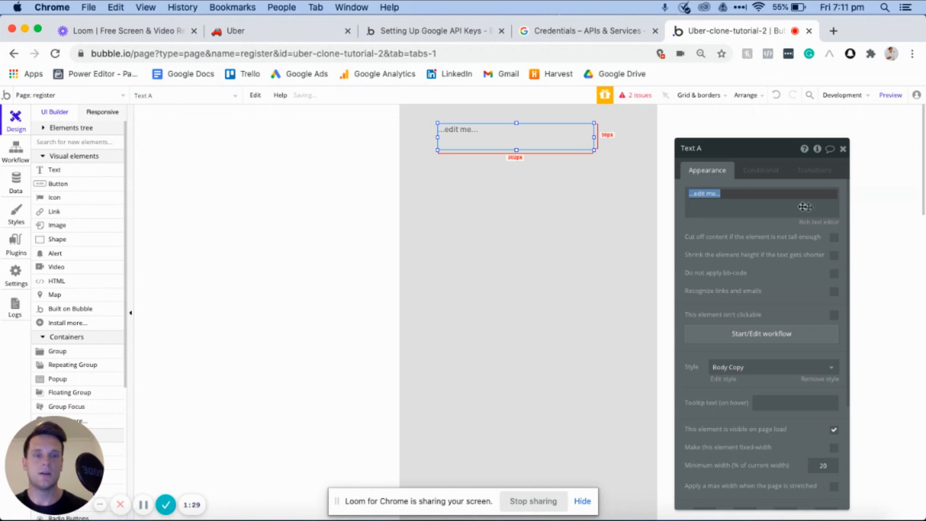
text(Register)
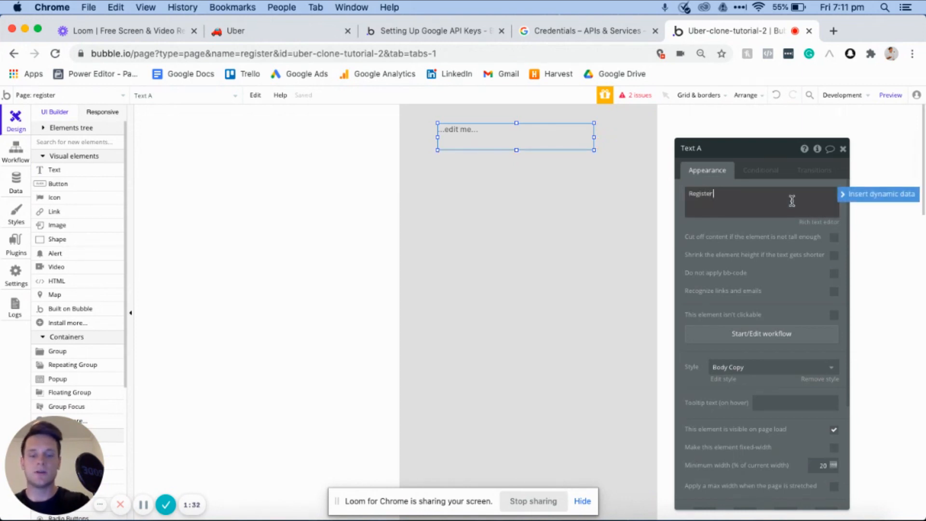
text( an account)
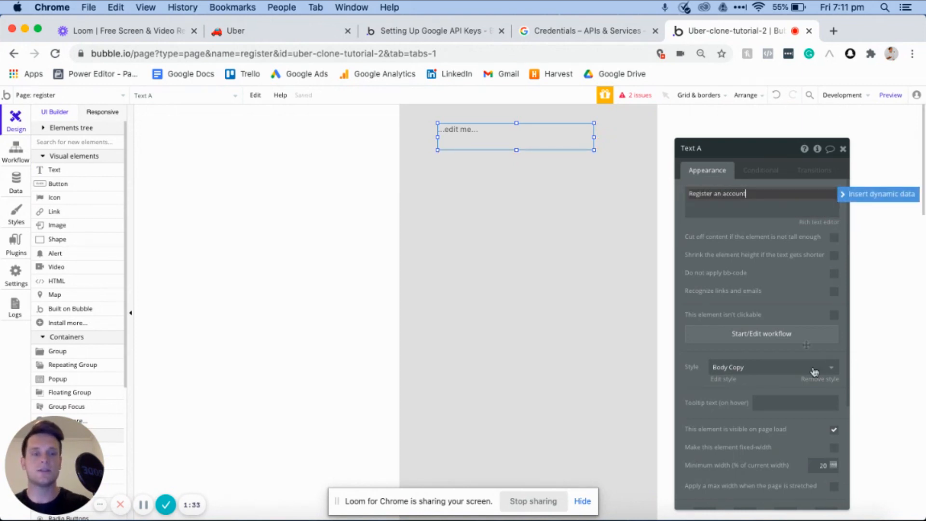
click(773, 371)
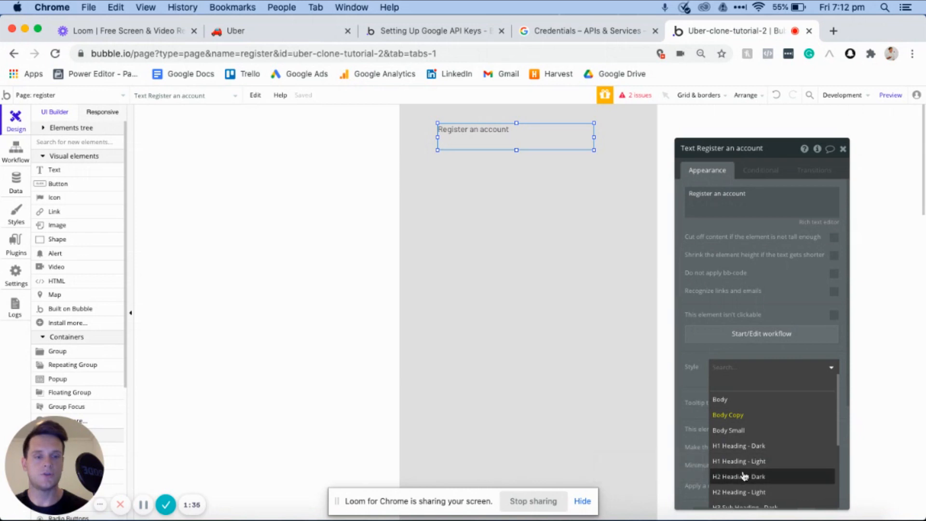
scroll(746, 472, down, 1)
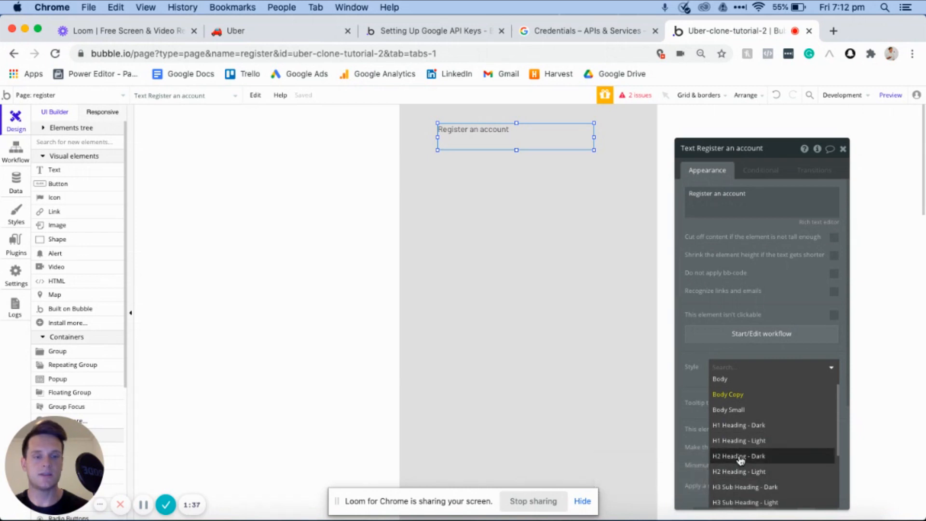
click(741, 457)
- Narrow the "Register an account" heading to about 210 px and center it horizontally on the page
drag(595, 137, 547, 137)
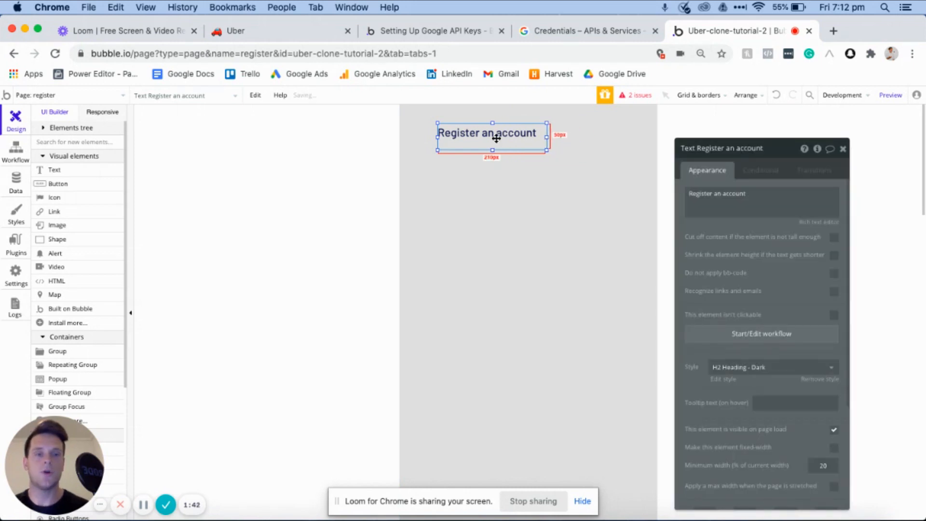
right_click(496, 138)
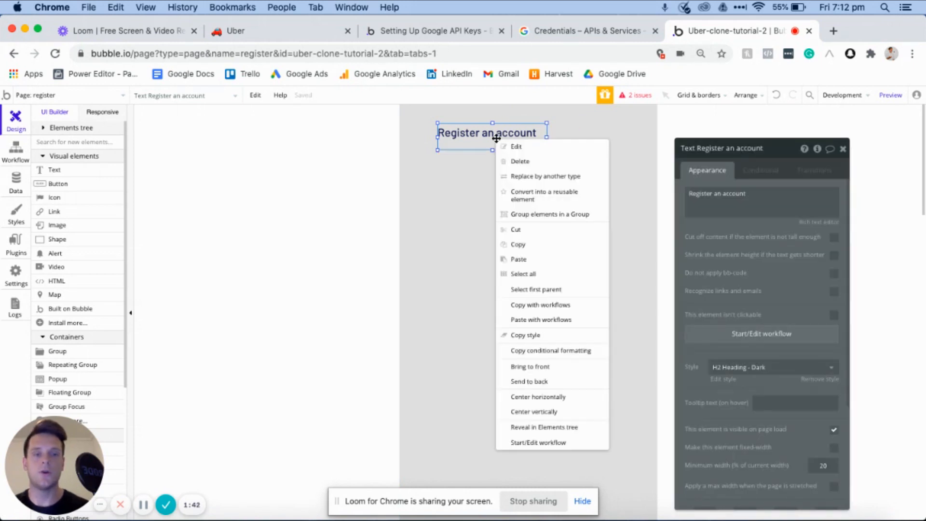
click(551, 398)
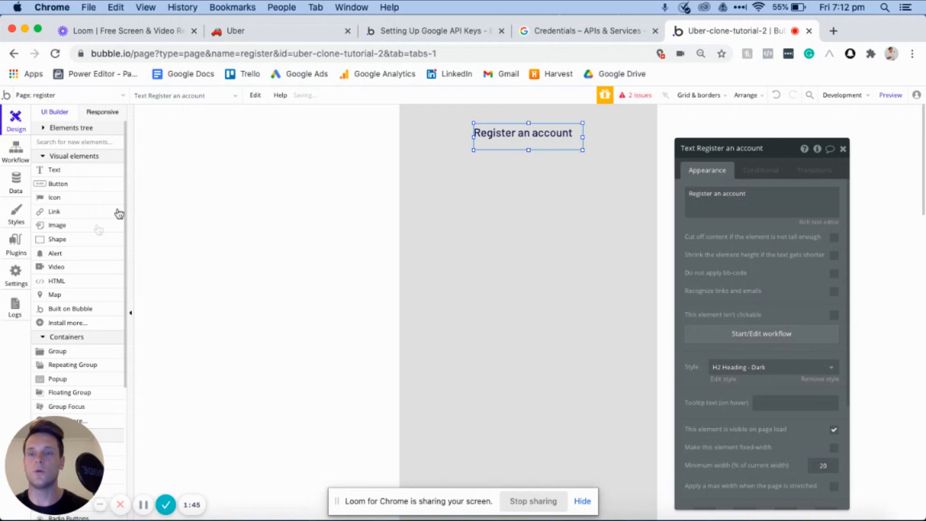
- Add an input about 338 px wide and 66 px high below the "Register an account" heading, and name it "Input - Name"
click(502, 179)
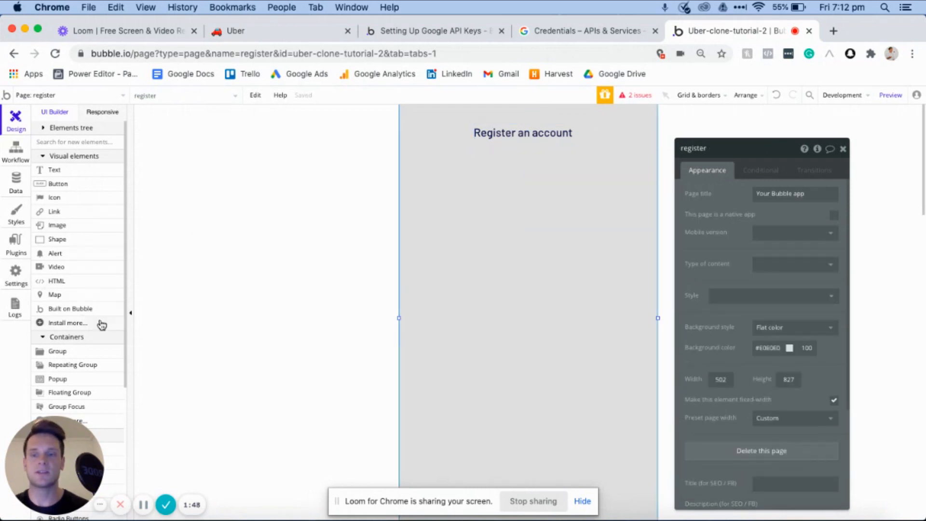
scroll(101, 323, down, 3)
scroll(101, 325, down, 1)
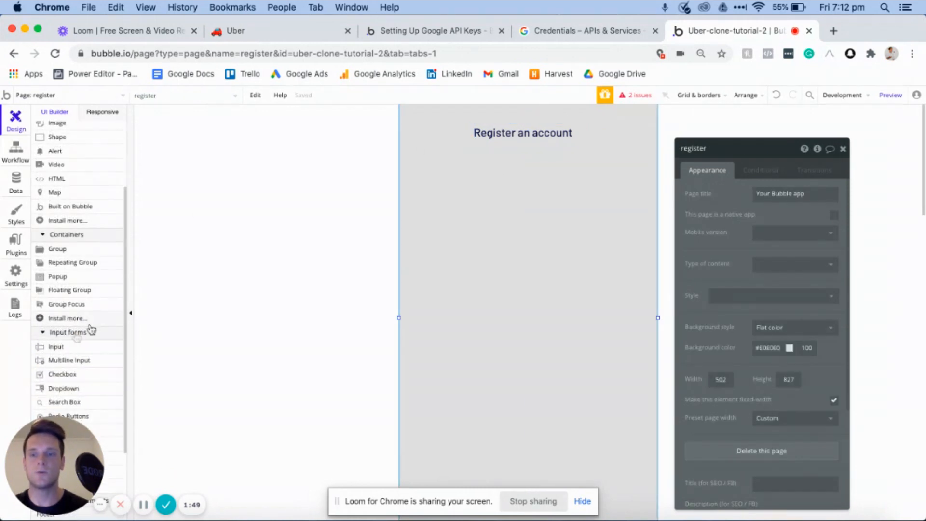
click(60, 350)
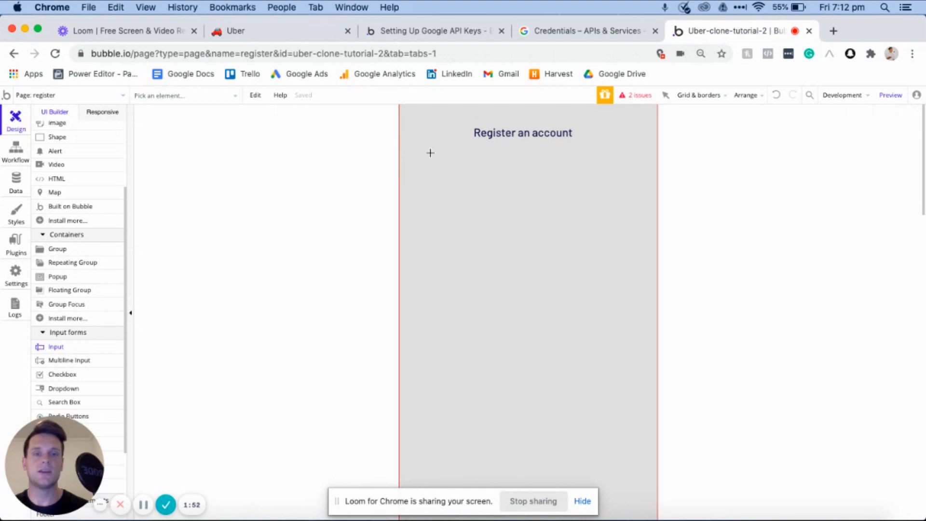
drag(433, 160, 608, 194)
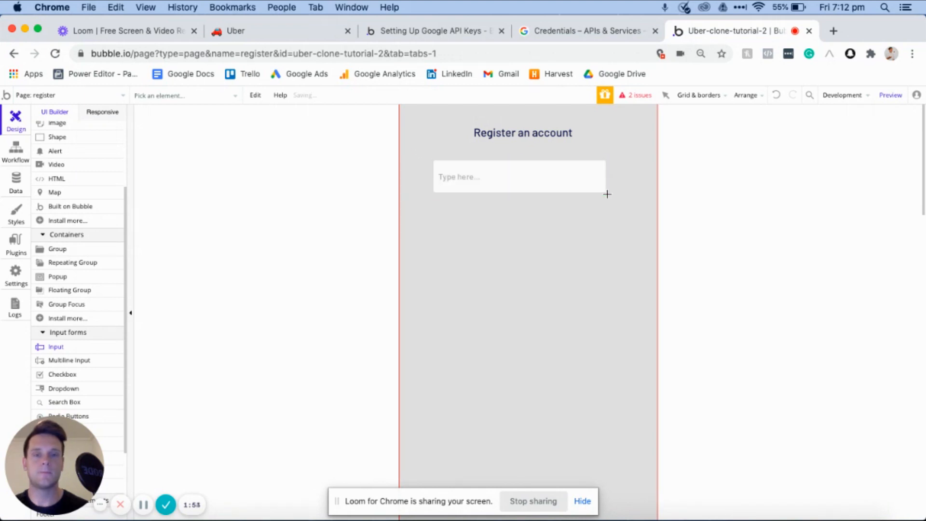
click(723, 150)
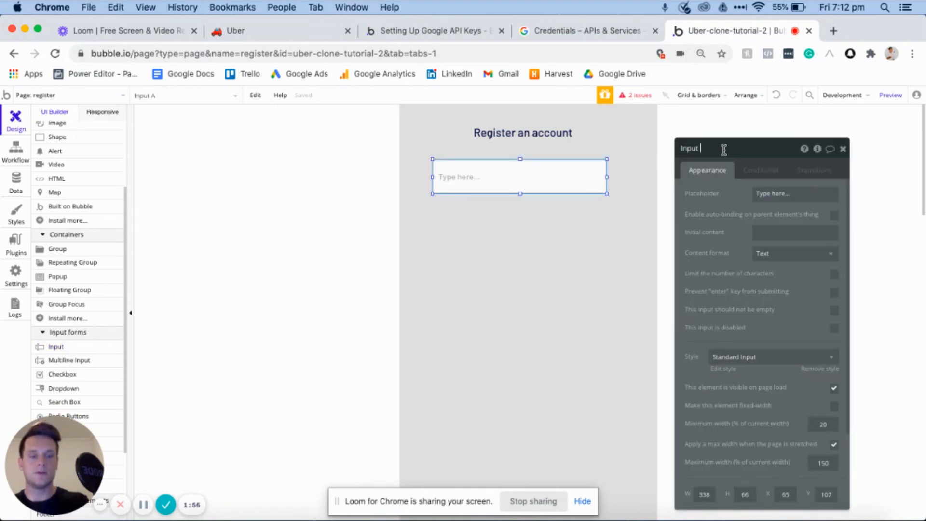
text(- Name)
- Duplicate the Name input twice and stack the copies below the original
click(515, 183)
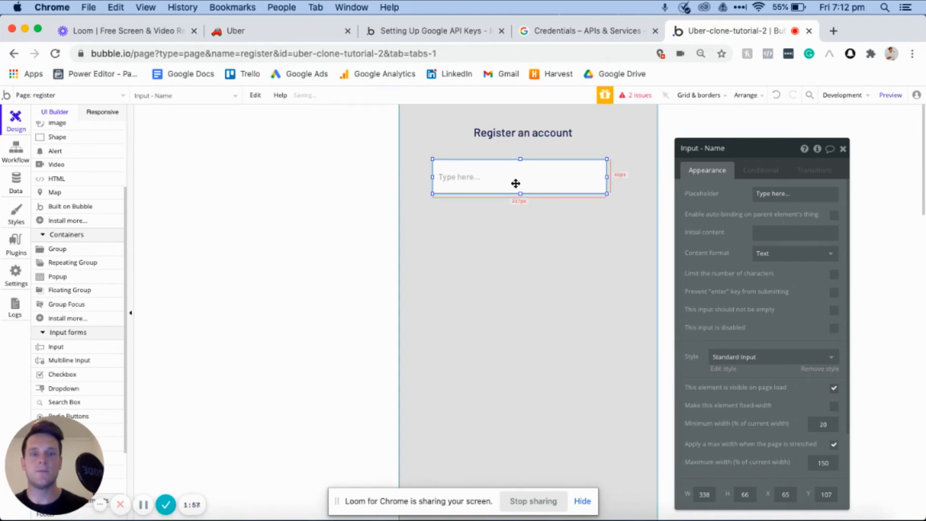
key(super+c)
key(super+v)
key(super+v)
drag(525, 182, 513, 221)
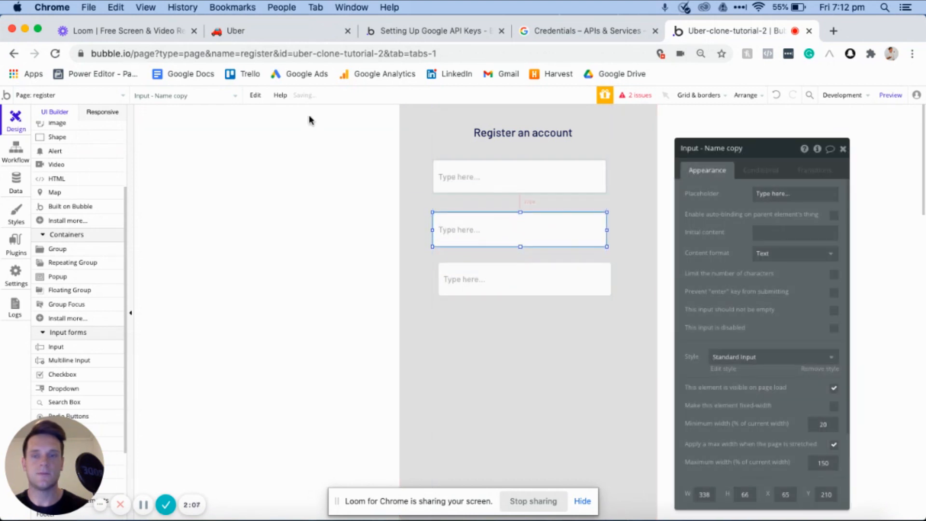
- Place a copy of the "Register an account" heading above the first input and change its text to "Name"
click(525, 138)
drag(525, 139, 471, 154)
drag(561, 185, 559, 188)
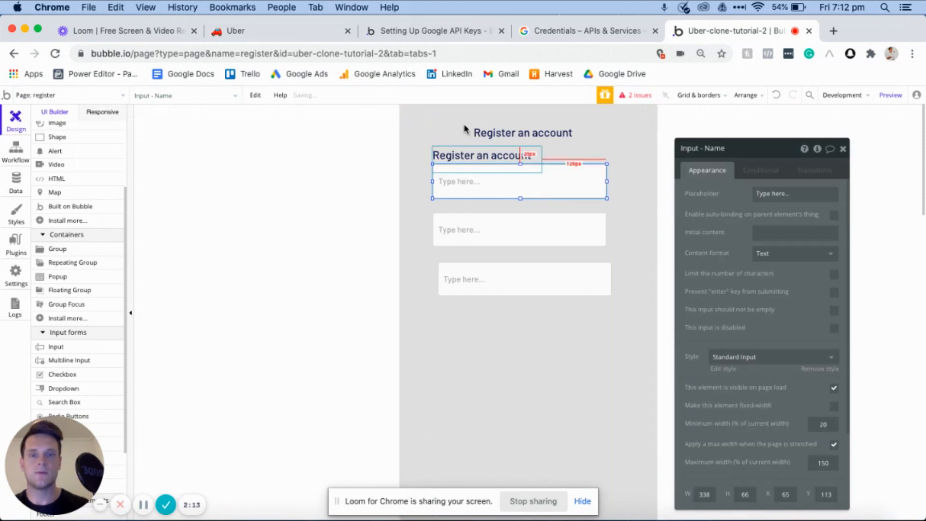
click(475, 156)
triple_click(753, 198)
text(Name)
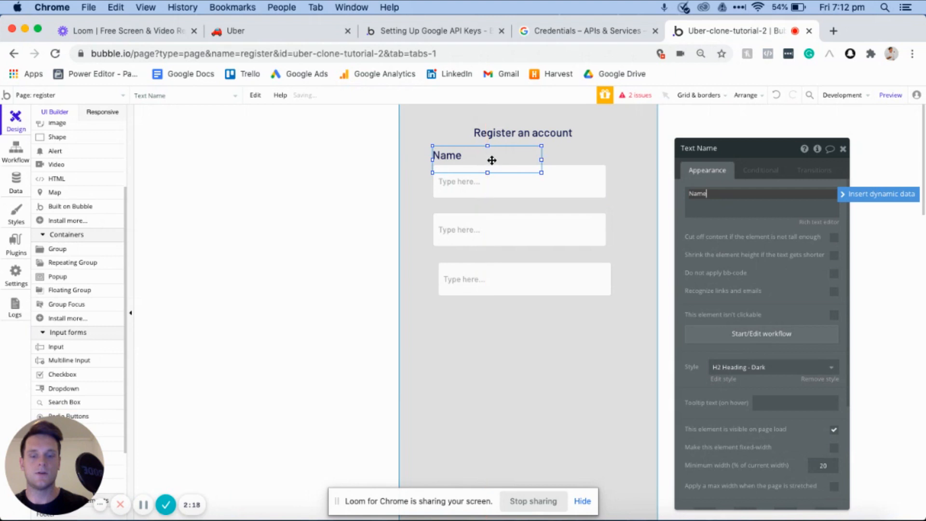
key(super+v)
key(super+z)
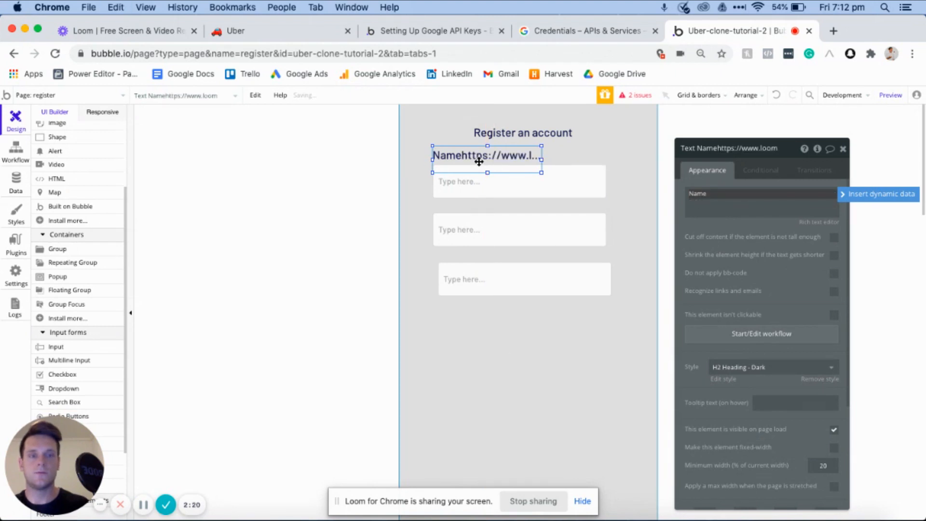
- Place a copy of the Name label above the second input, shifting that input down, and change the label's text to "Email"
click(441, 154)
key(super+c)
key(super+v)
drag(442, 154, 449, 215)
drag(566, 234, 571, 248)
click(466, 218)
double_click(775, 197)
text(Email)
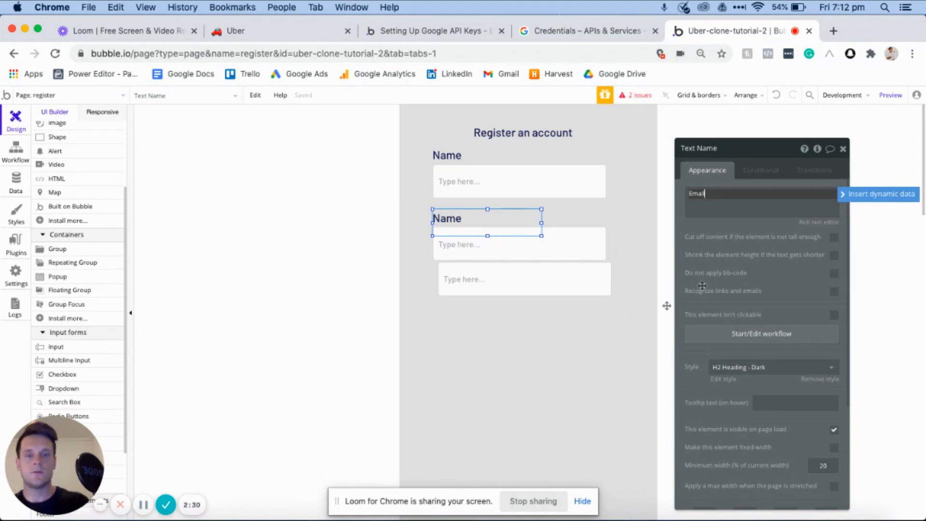
- Rename the second input element as "Input - Email"
click(589, 231)
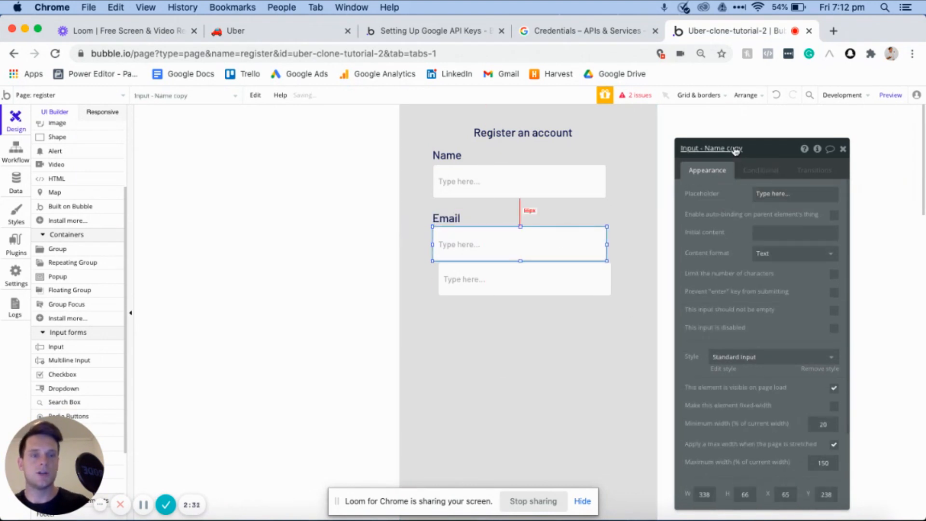
click(752, 150)
drag(745, 149, 706, 149)
key(BackSpace)
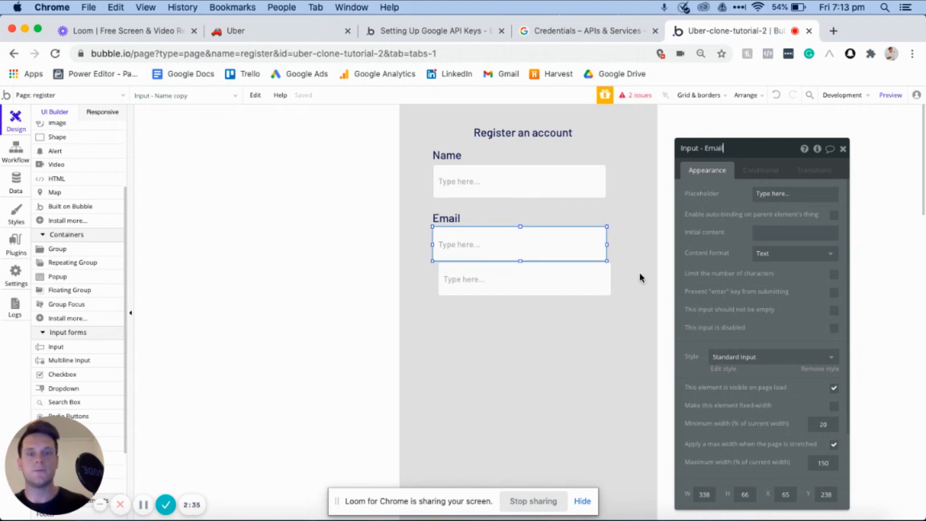
- Move the third input down in line with the Email input, and place a copy of the Email label above it
click(537, 278)
drag(523, 276, 517, 295)
click(466, 226)
drag(466, 226, 454, 277)
click(574, 307)
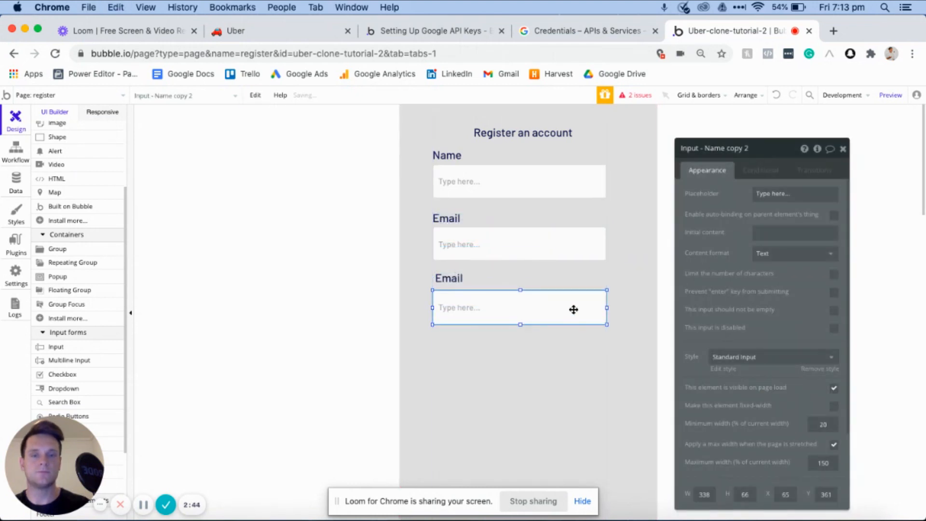
drag(574, 307, 572, 304)
- Change the text of the label above the third input to "Password"
click(473, 271)
double_click(786, 192)
text(P)
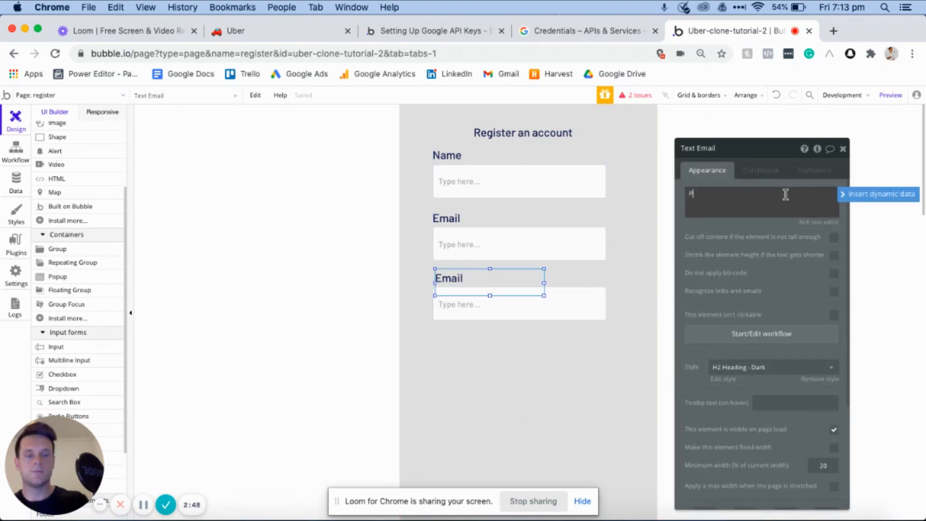
text(assword)
- Rename the third input element as "Input - Password" and set its content format to Password
click(554, 300)
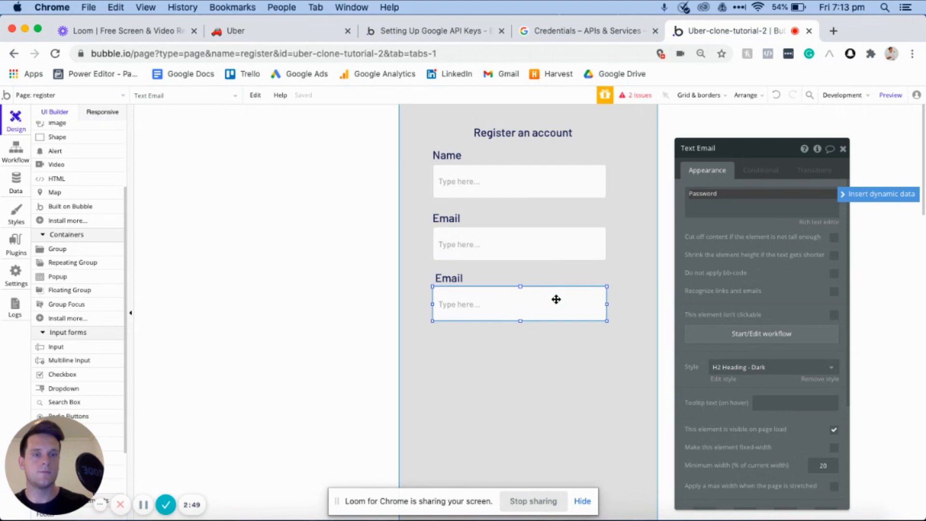
drag(753, 148, 706, 147)
key(BackSpace)
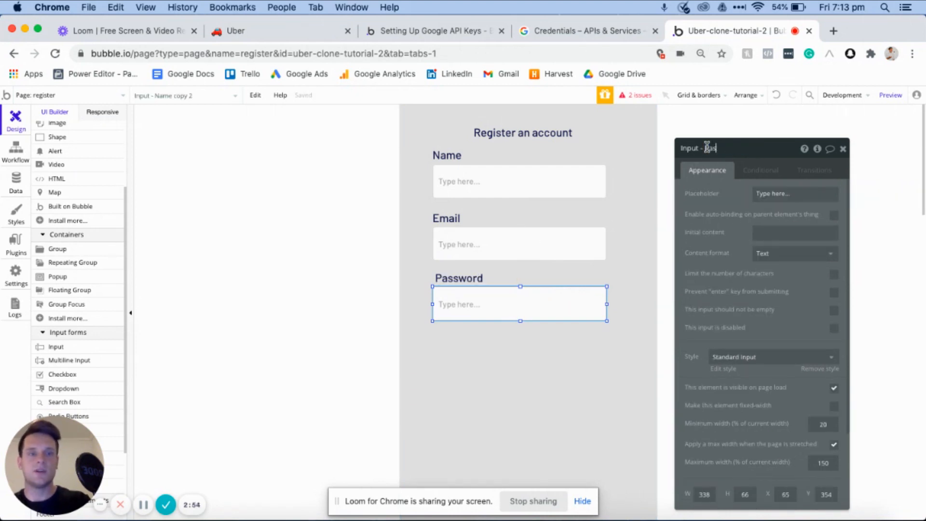
click(760, 253)
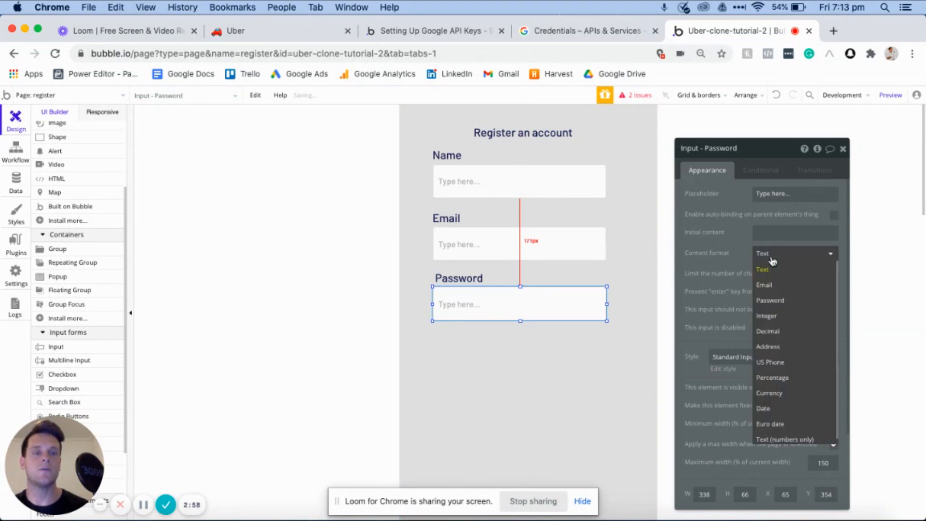
click(771, 300)
- Set the content format of the Email input to Email
click(553, 247)
click(772, 254)
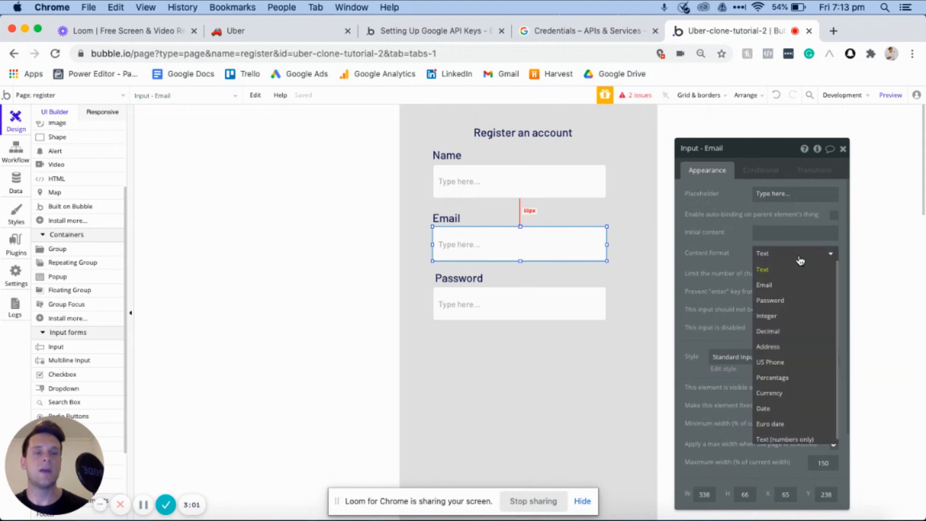
click(771, 288)
click(497, 180)
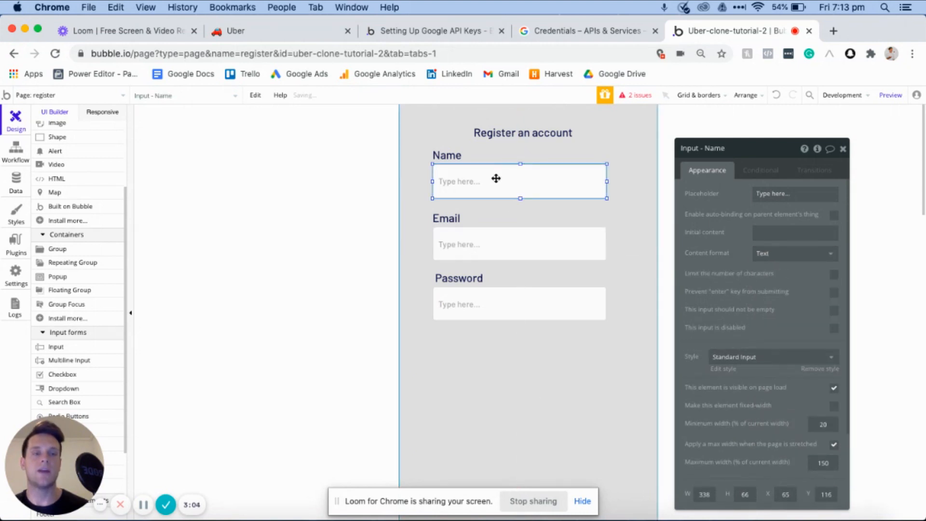
- Add a dropdown below the Password input, leaving room above it for a label
scroll(83, 250, down, 3)
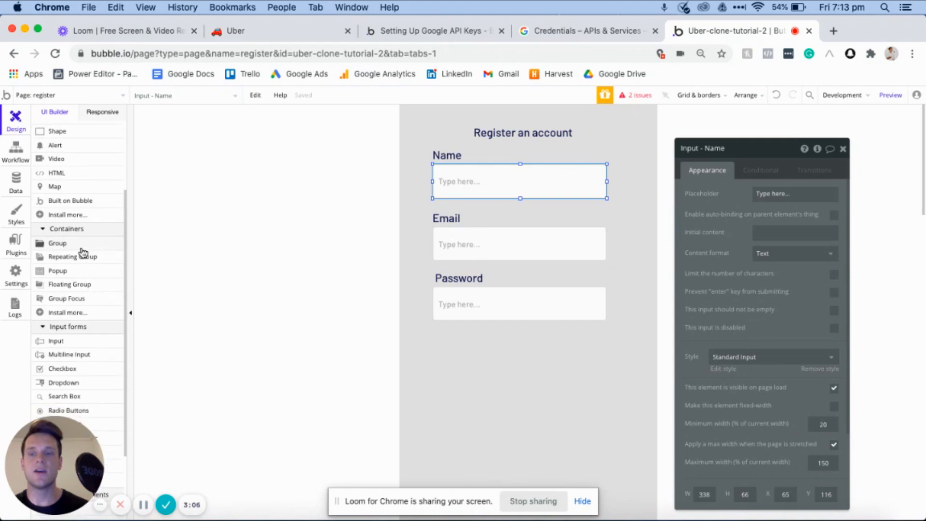
click(65, 325)
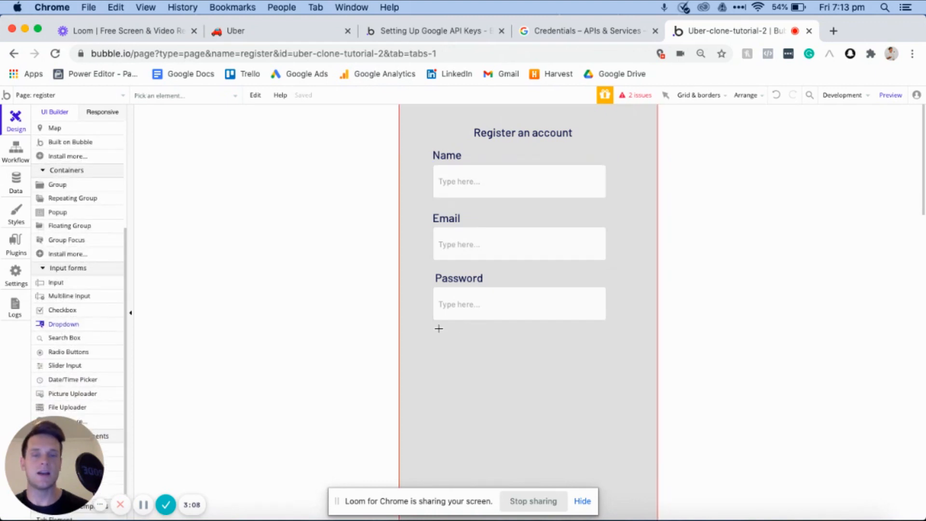
drag(437, 341, 554, 370)
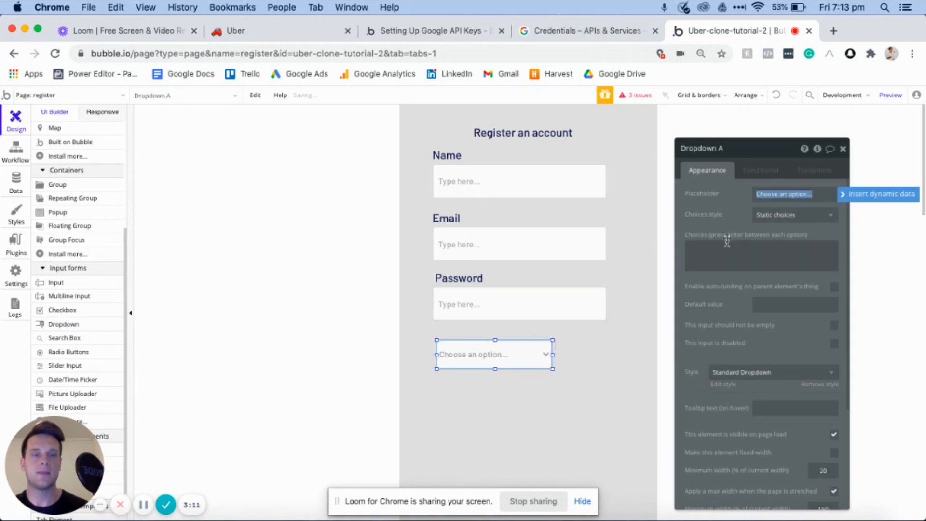
click(729, 250)
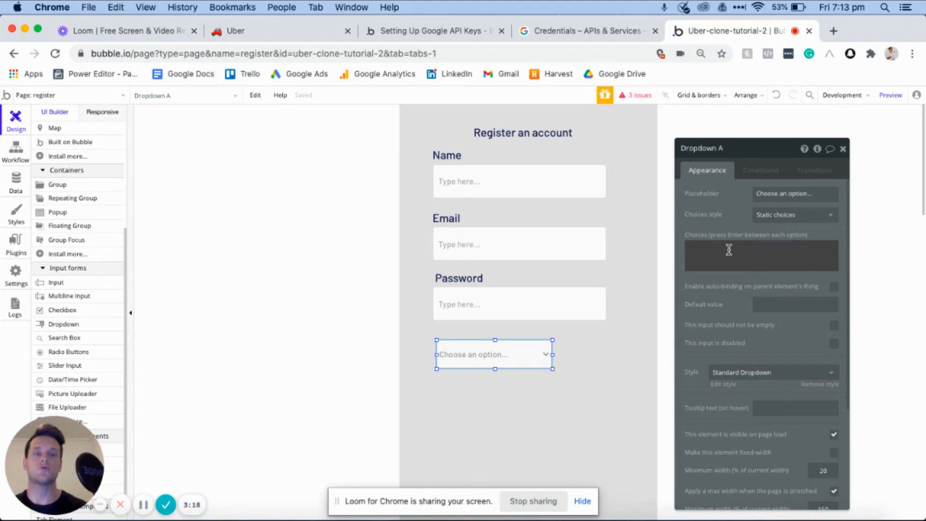
drag(511, 356, 488, 374)
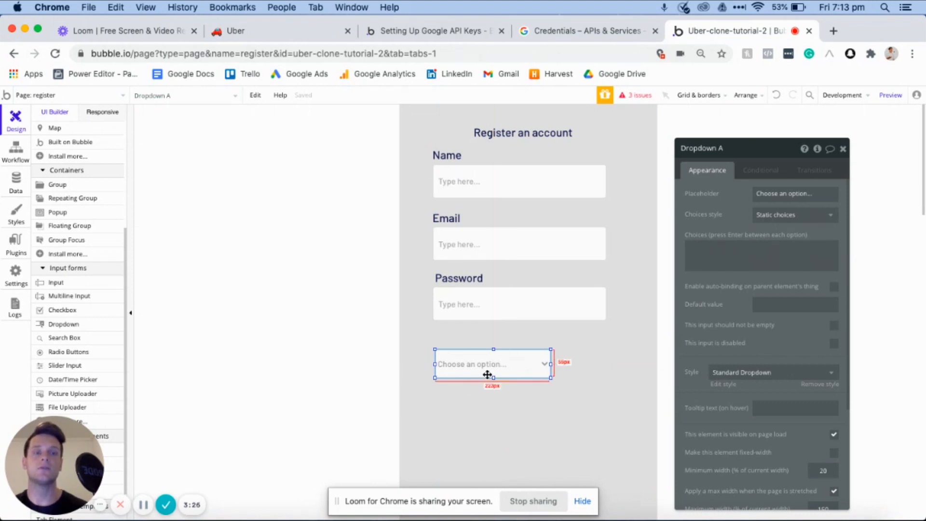
- Place a copy of the Password label above the dropdown and change its text to "Account type"
drag(458, 279, 459, 335)
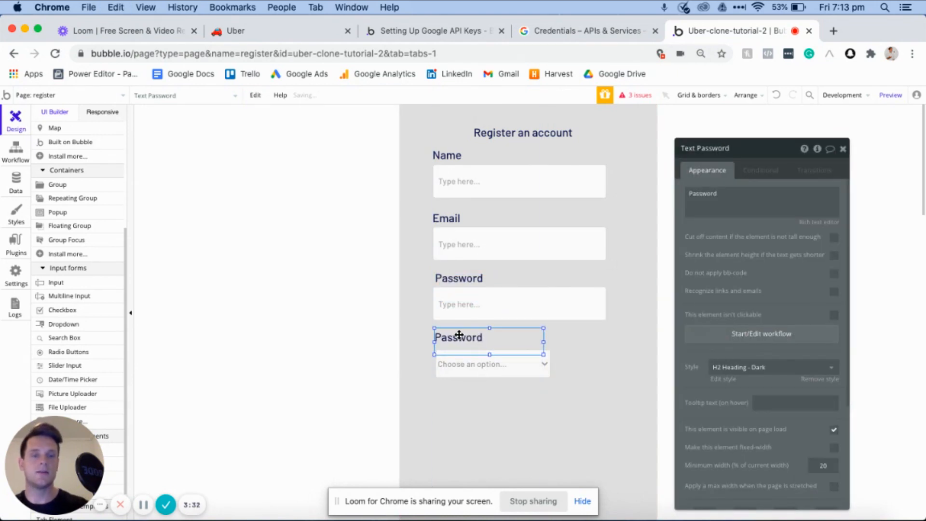
double_click(699, 195)
text(Ad)
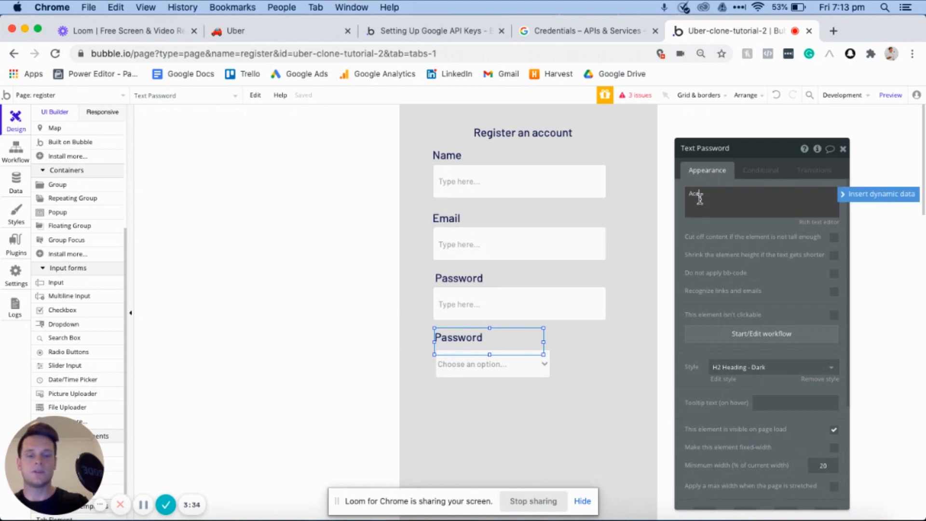
text(count type)
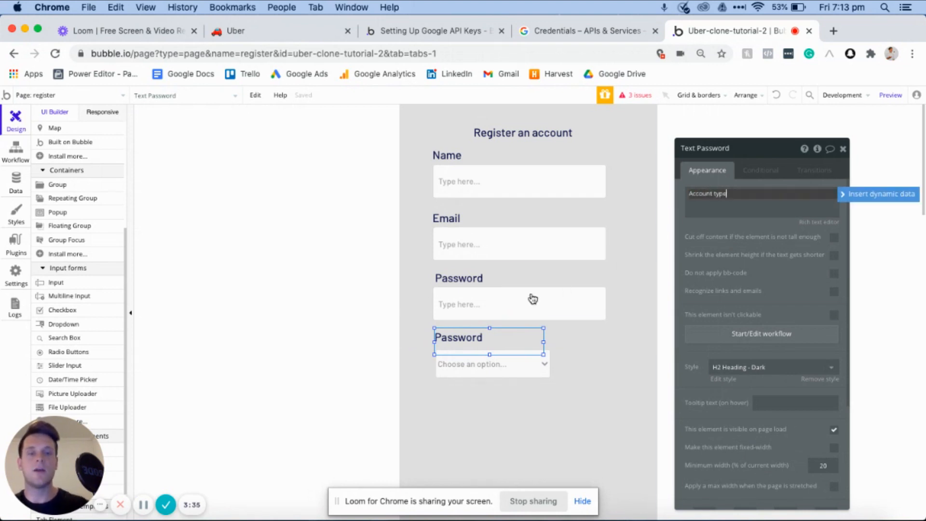
- Nudge the dropdown slightly up toward the label above it
click(499, 365)
key(Up)
key(Up)
key(Up)
key(Up)
key(Up)
key(Up)
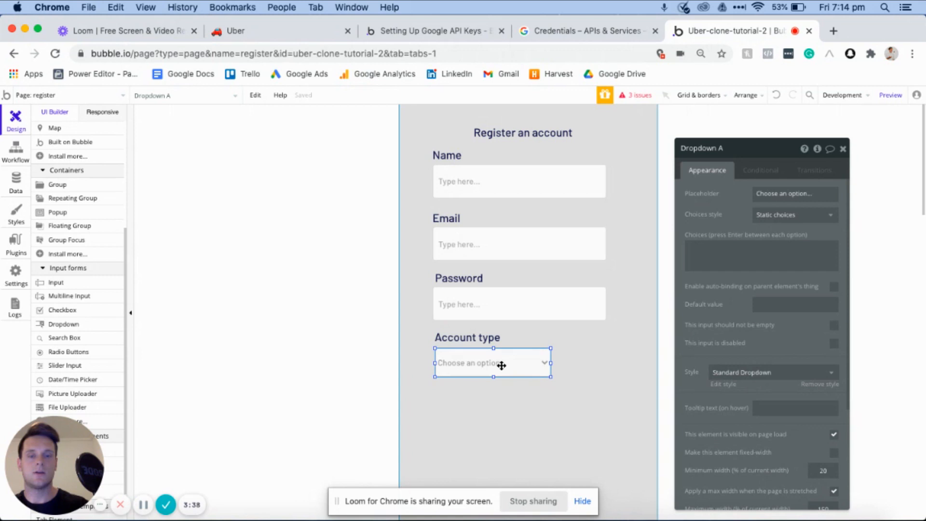
- Enter "Rider" and "Driver" as the static choices of the account type dropdown
click(735, 248)
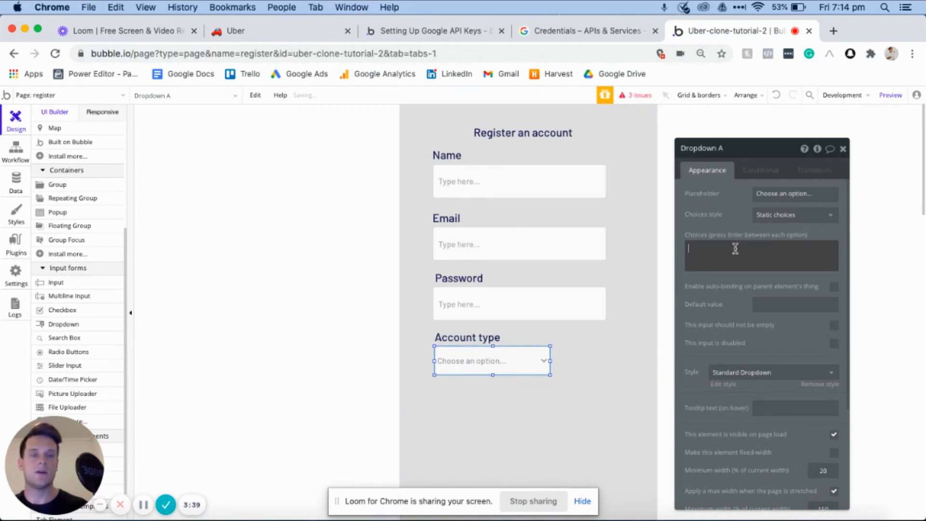
text(Rider)
key(Return)
text(Driver)
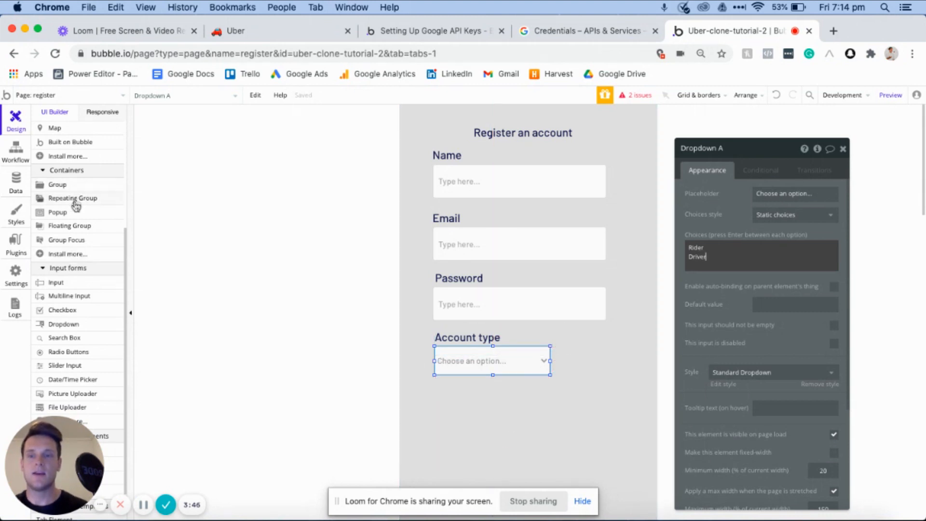
- Add a button about 183 by 53 px below the account type dropdown and centre it horizontally on the page
scroll(76, 209, down, 1)
scroll(76, 209, down, 4)
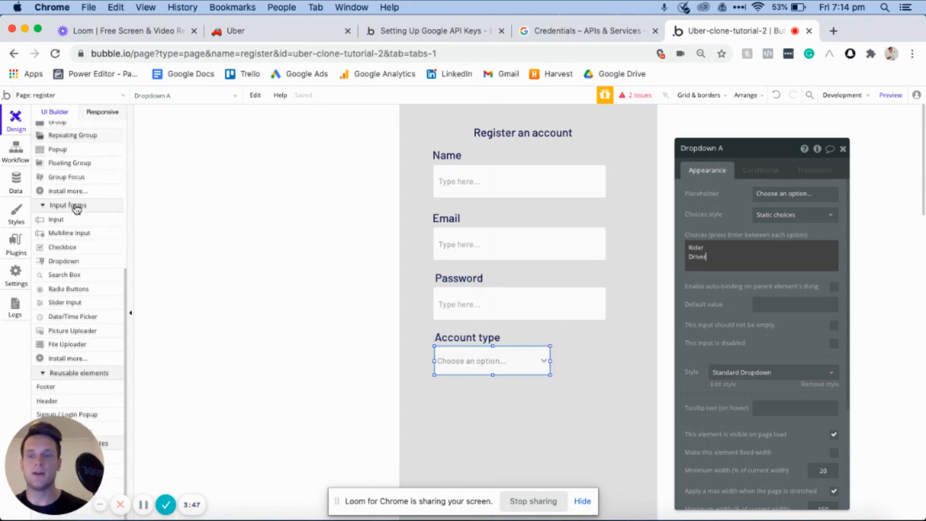
scroll(77, 215, up, 15)
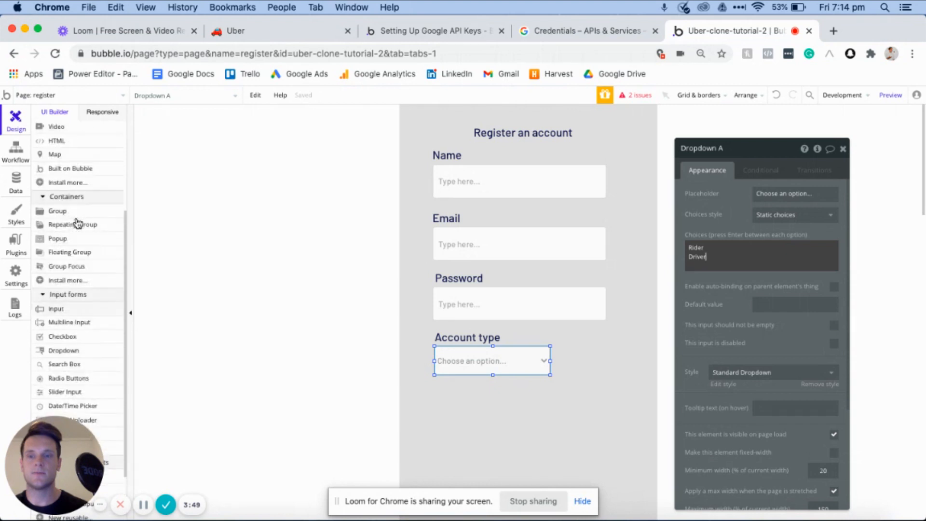
click(67, 184)
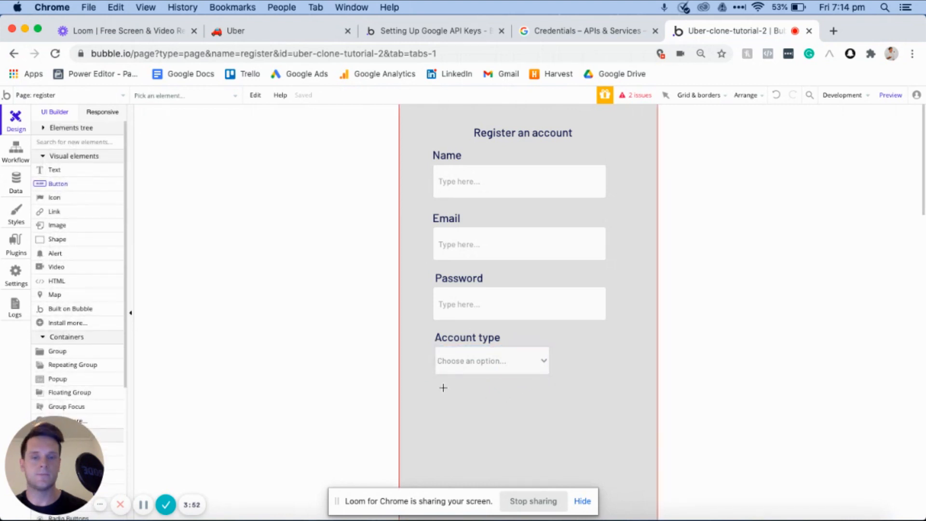
drag(436, 387, 526, 412)
right_click(498, 406)
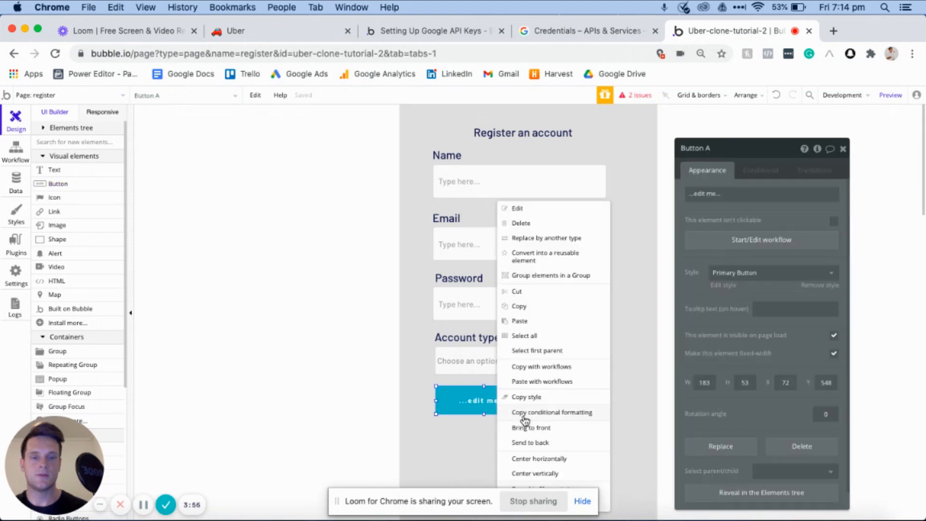
click(538, 458)
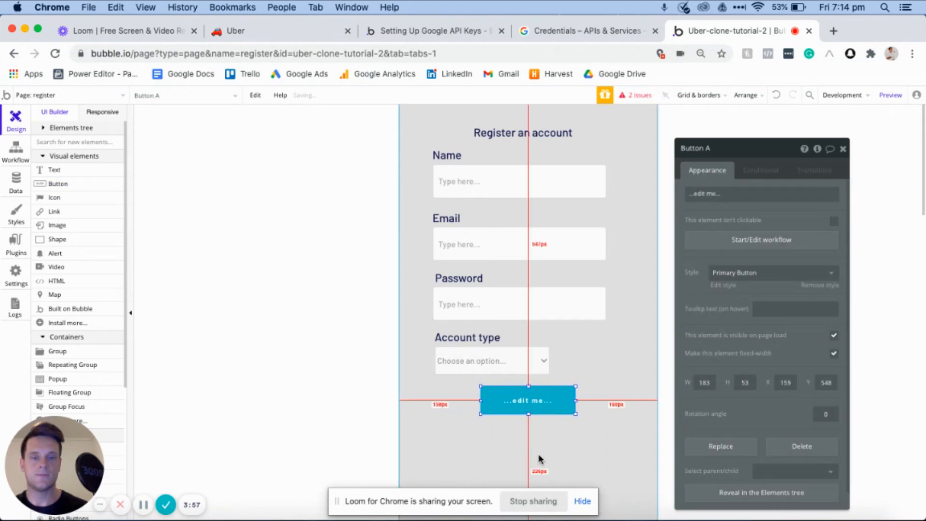
- Change the new button's text to "Register"
triple_click(721, 193)
text(Reqiste)
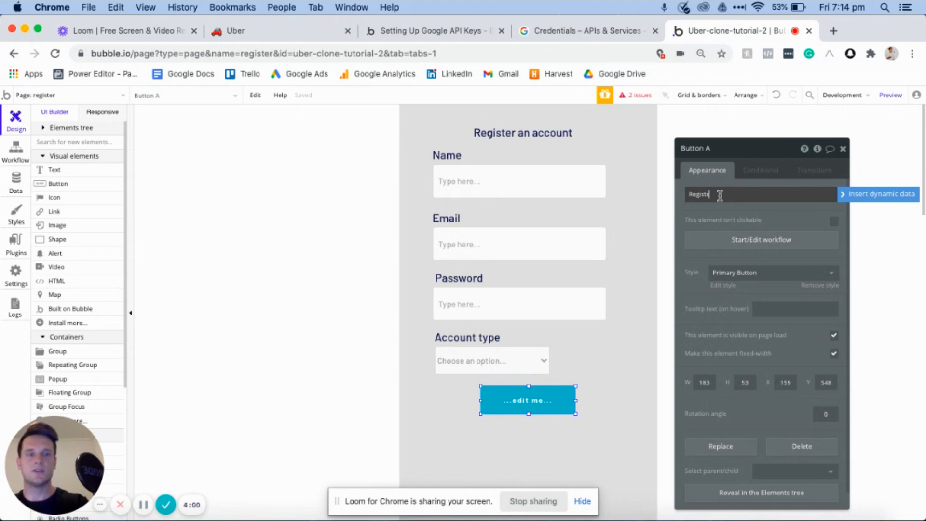
text(r)
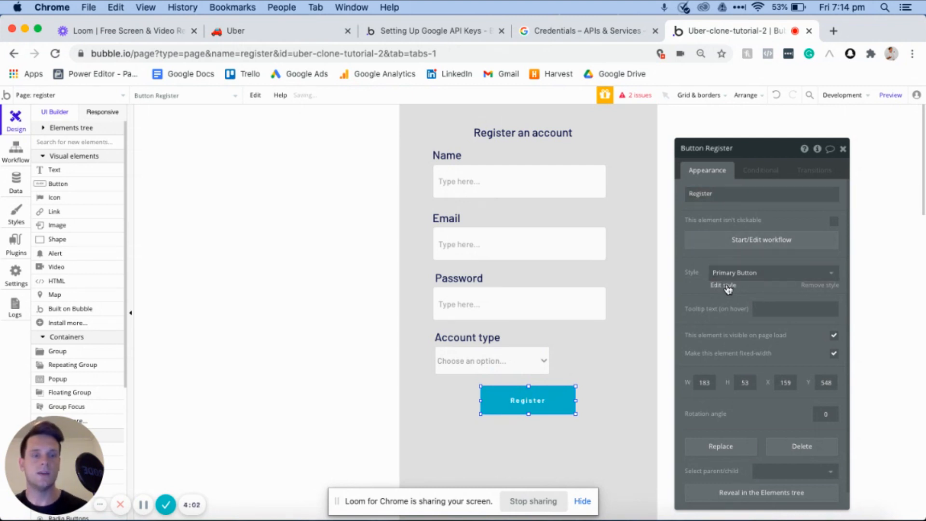
- Change the Primary Button style's flat background color to black and return to the register page design
click(725, 286)
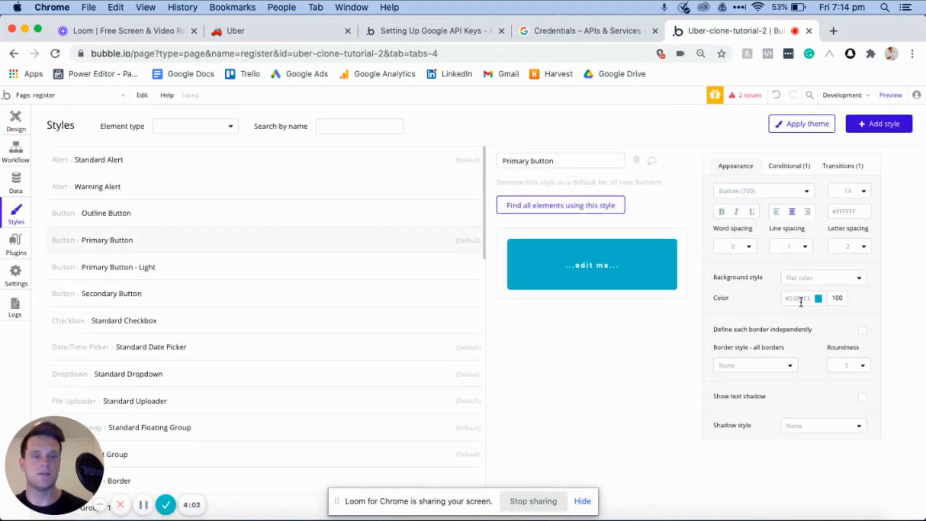
click(801, 299)
drag(801, 347, 781, 408)
click(15, 119)
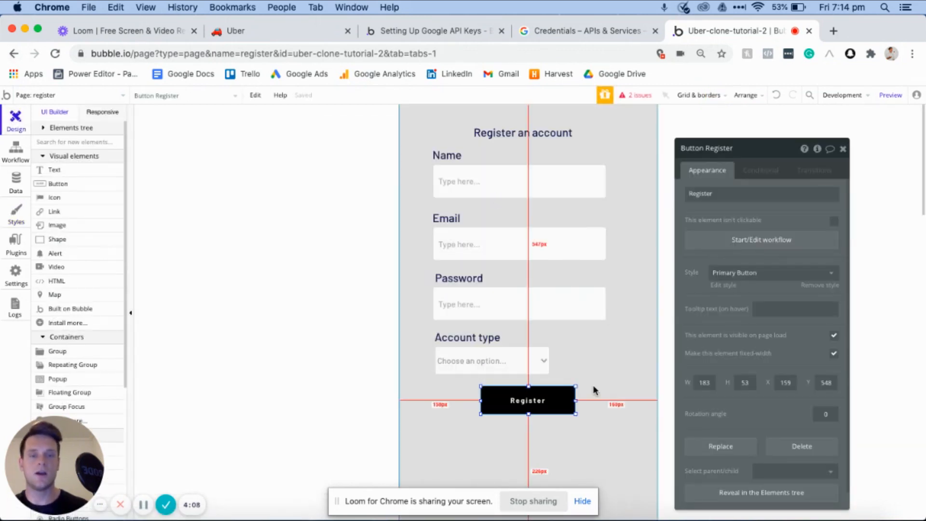
- Nudge the Register button slightly down, away from the account type dropdown
key(Down)
key(Down)
key(Down)
key(Down)
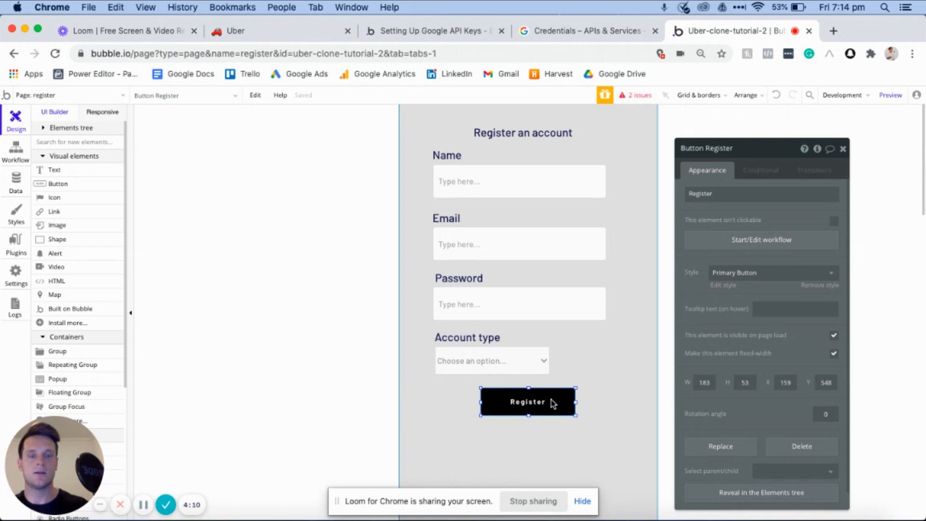
click(584, 377)
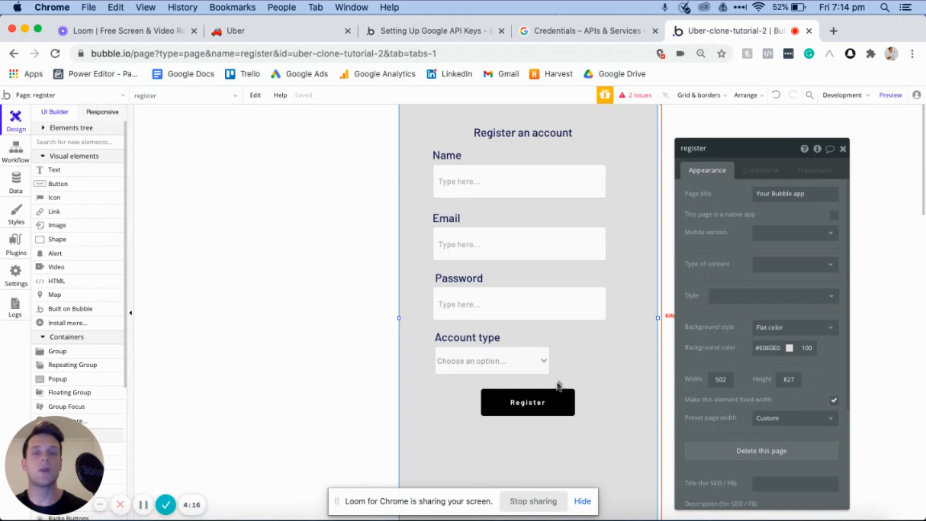
- Create a workflow for the Register button and add the "Sign the user up" action to it
click(535, 403)
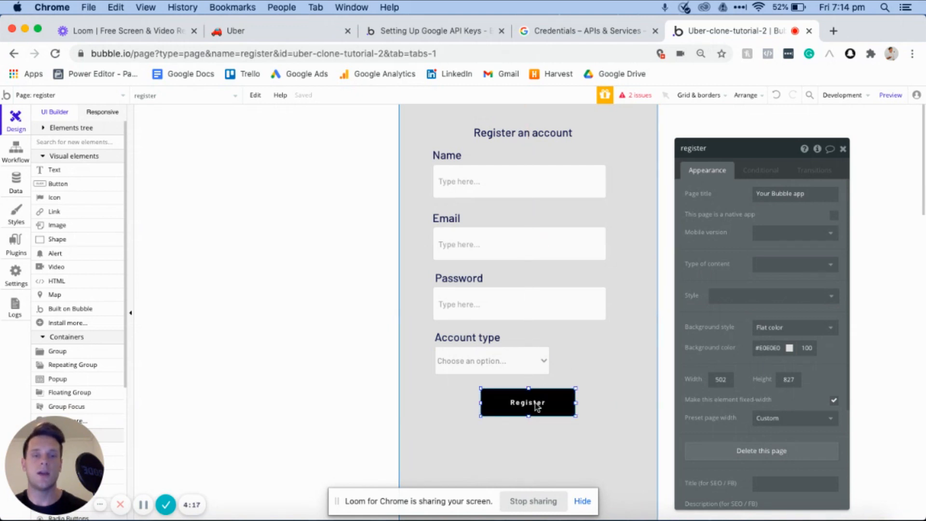
click(715, 245)
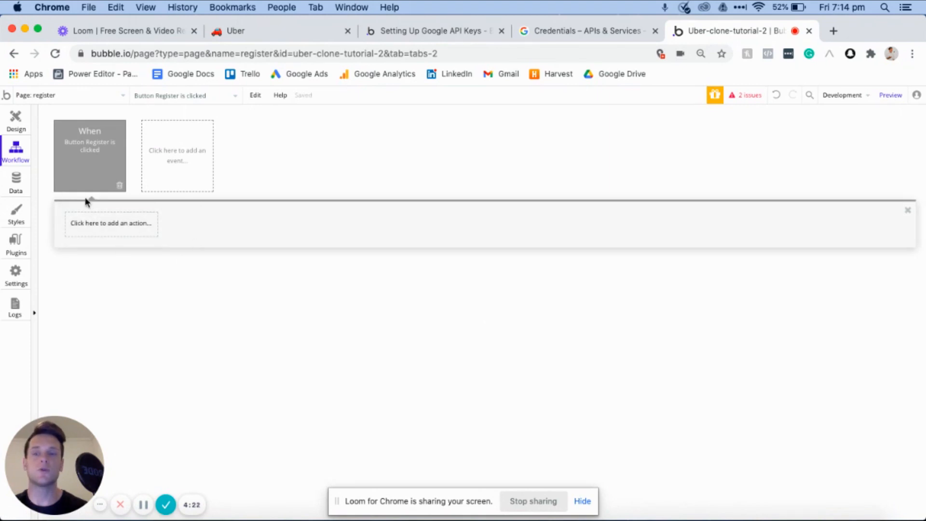
click(92, 228)
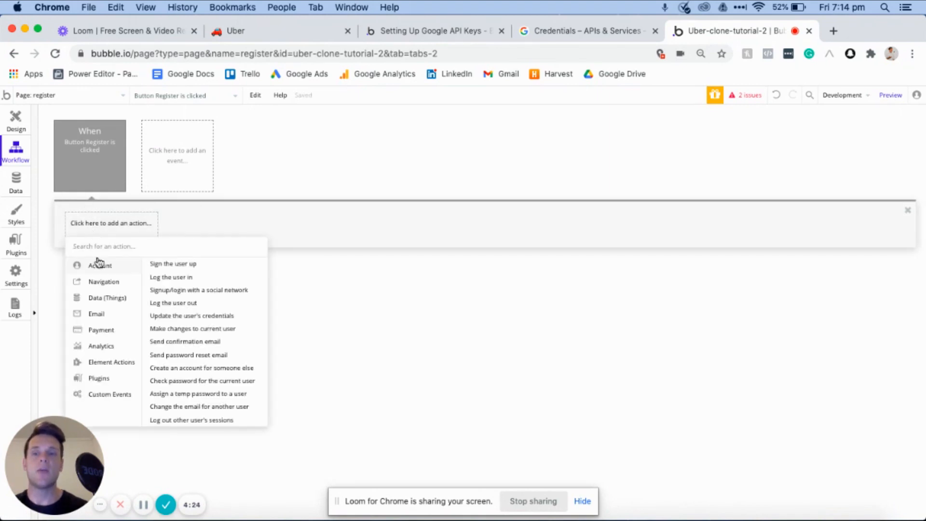
click(163, 266)
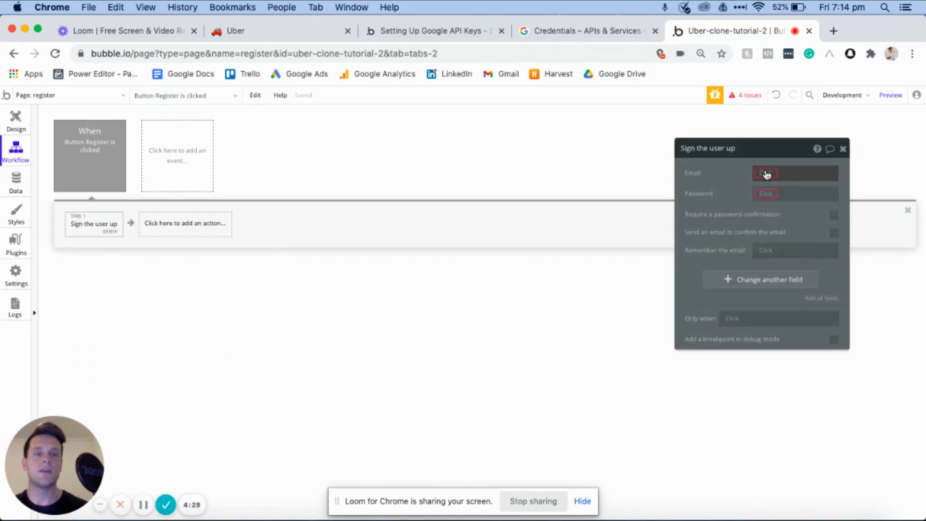
- Set the sign-up action's Email to Input - Email's value and its Password to Input - Password's value
click(766, 174)
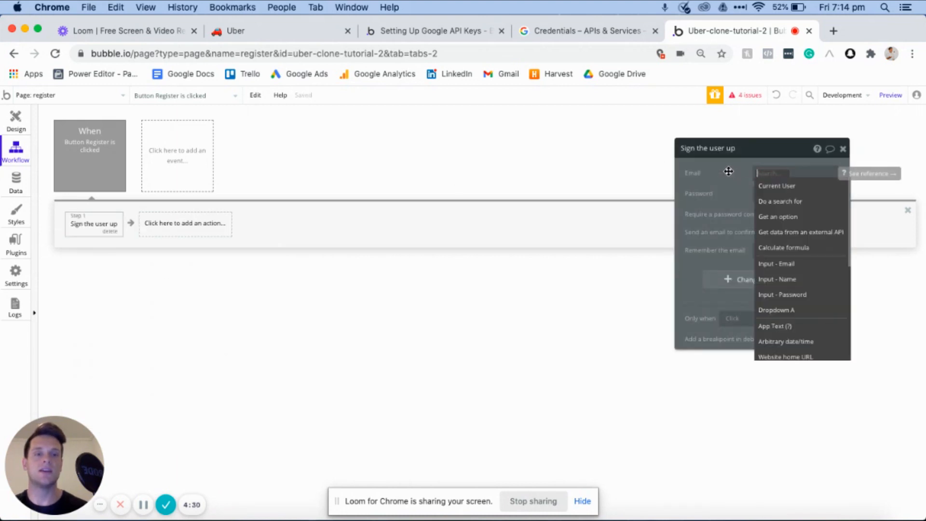
click(792, 265)
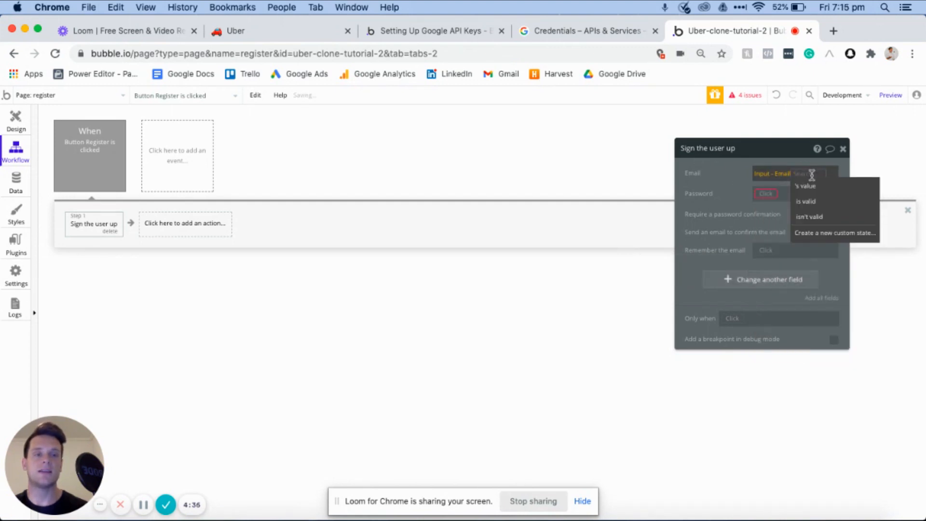
click(808, 187)
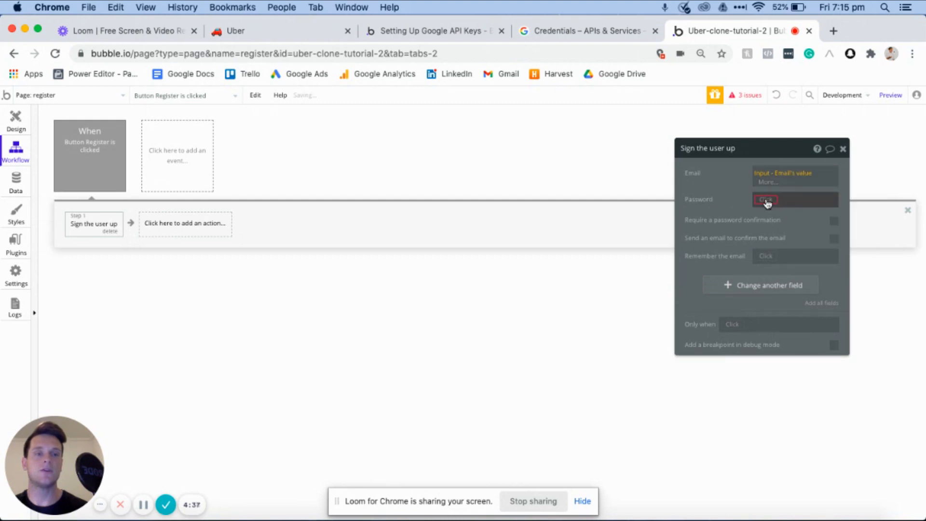
click(767, 203)
click(792, 316)
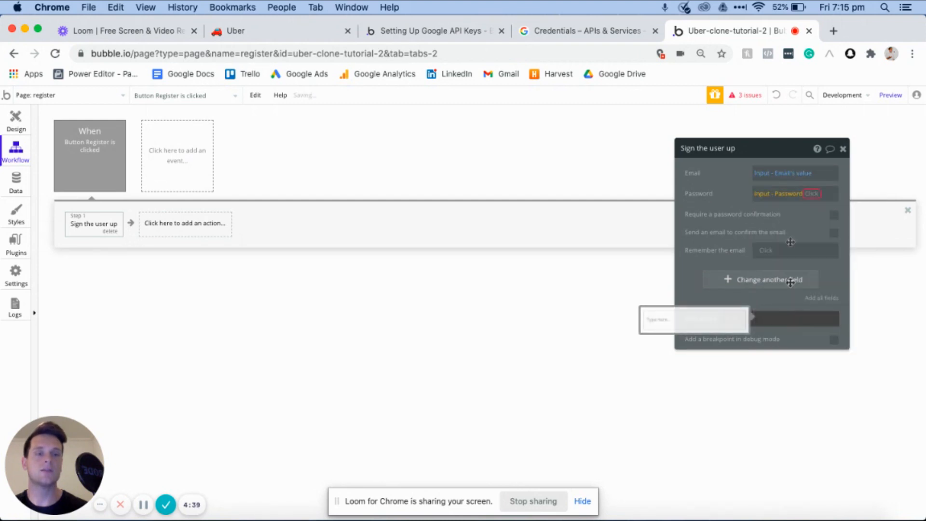
click(772, 211)
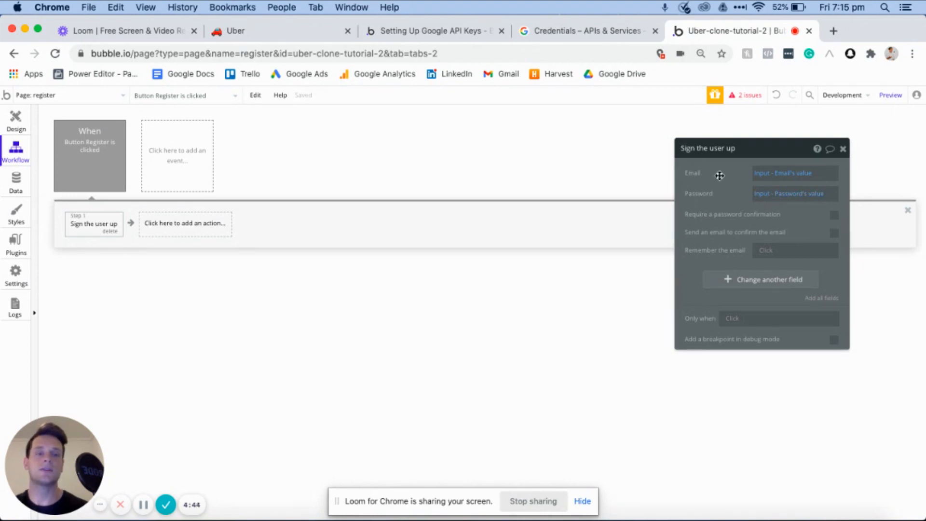
- Add the Name field to the sign-up action and set it to Input - Name's value
click(734, 283)
click(697, 275)
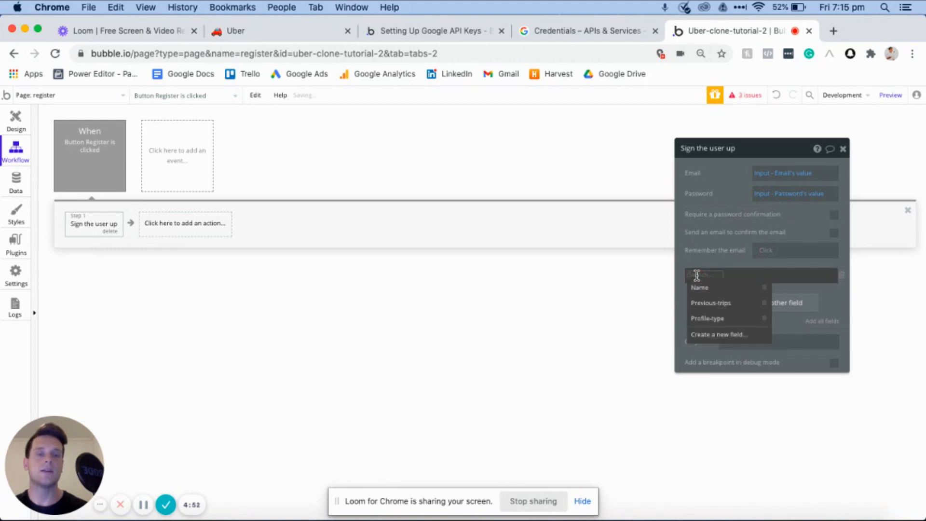
click(700, 289)
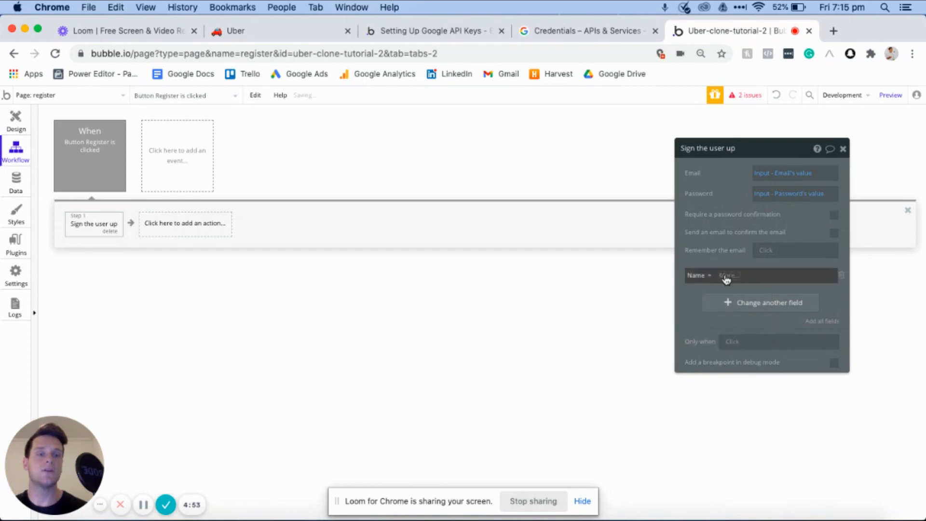
click(726, 277)
click(756, 395)
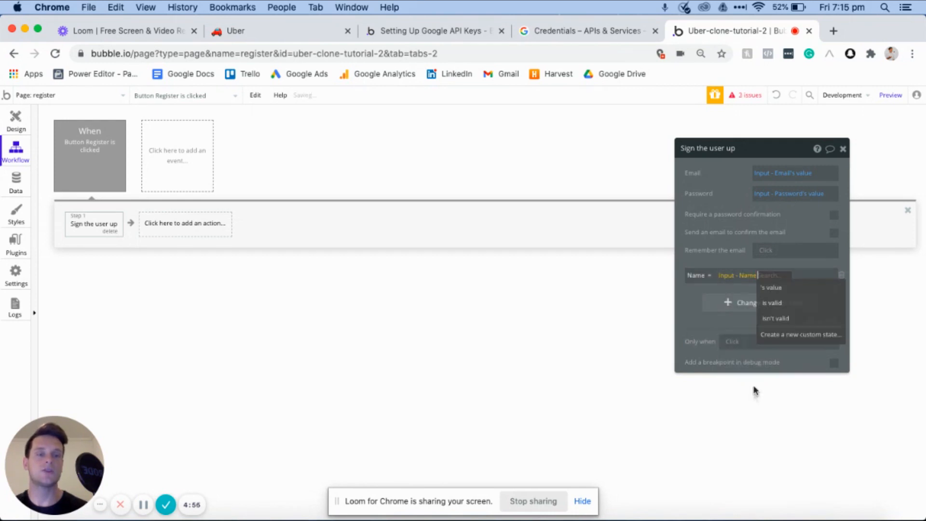
click(771, 288)
- Add the Profile-type field to the sign-up action and set it to Dropdown A's value
click(712, 303)
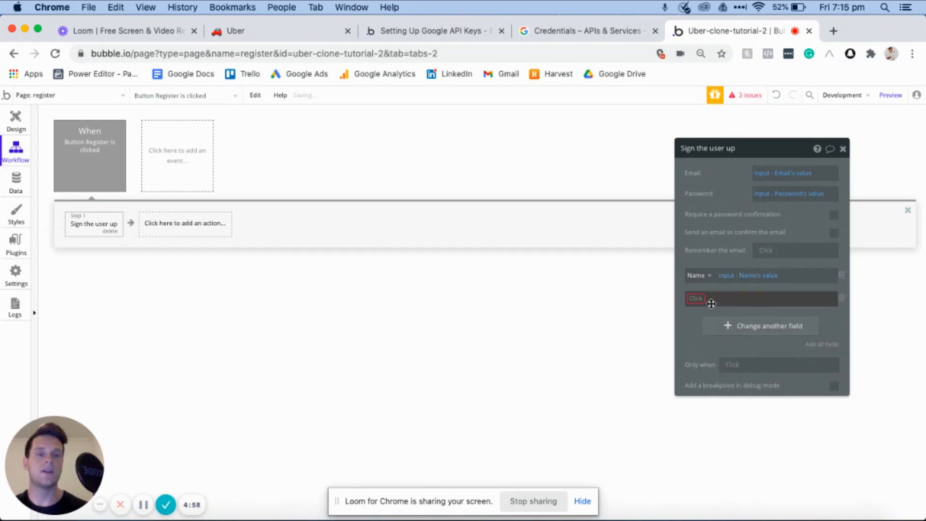
click(693, 298)
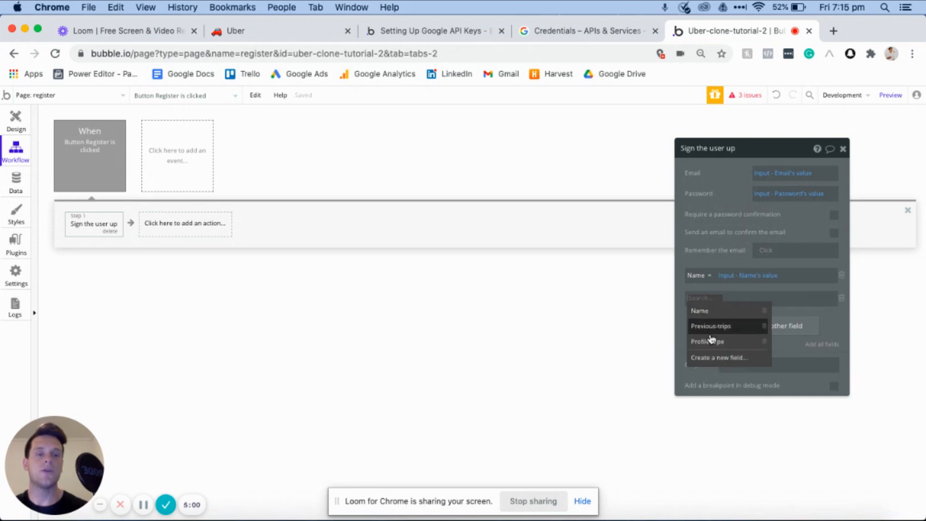
click(708, 342)
click(742, 299)
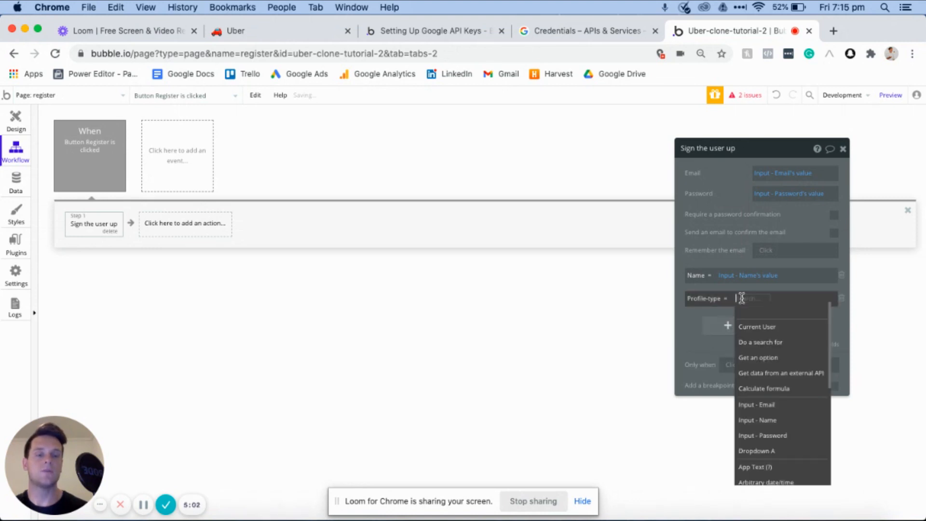
click(772, 451)
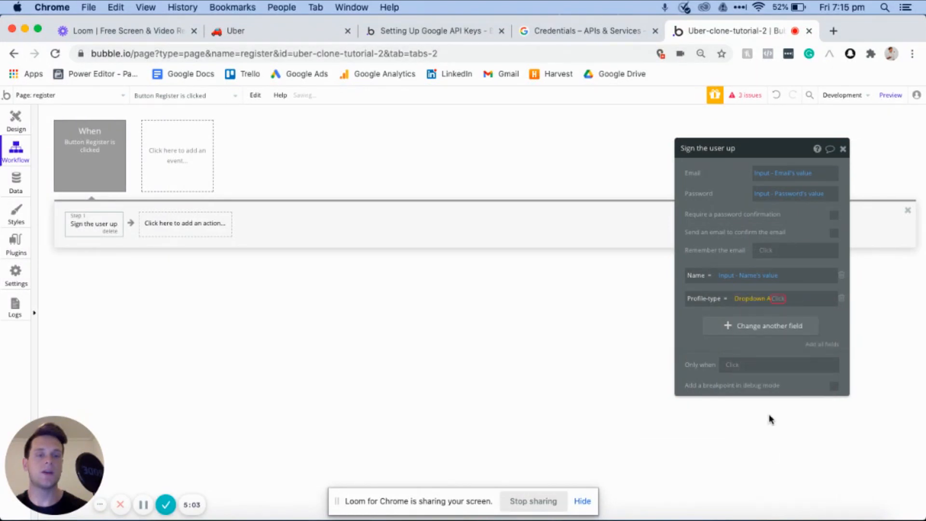
click(781, 311)
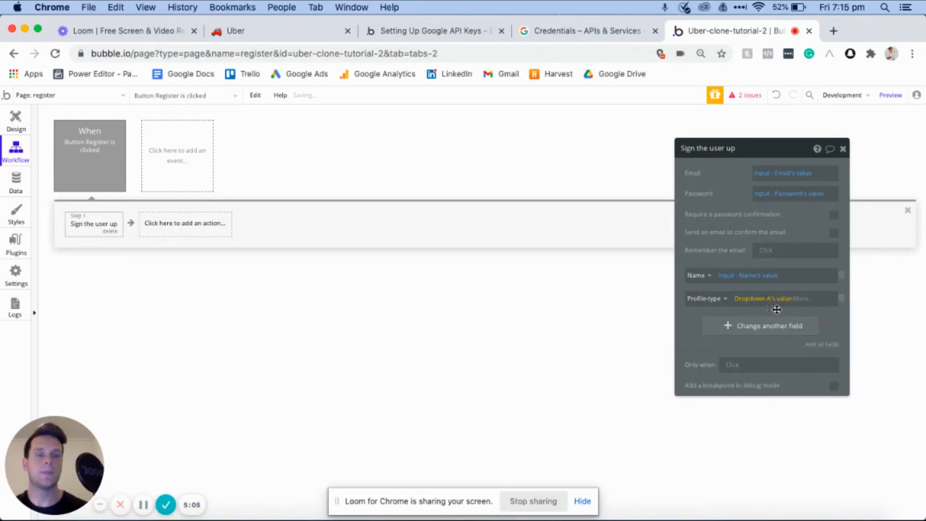
click(826, 316)
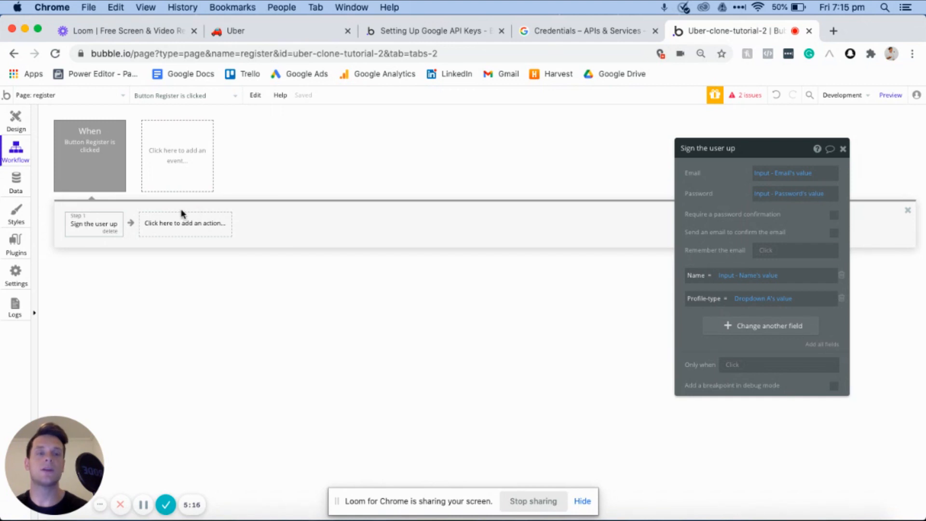
- Create a new page named "home" without cloning another page, and go back to the register page's workflows
click(50, 95)
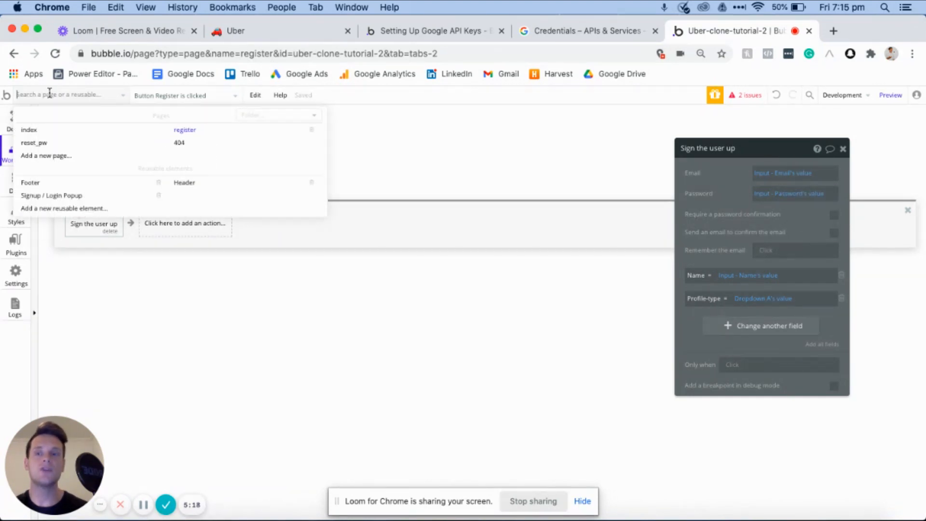
click(57, 157)
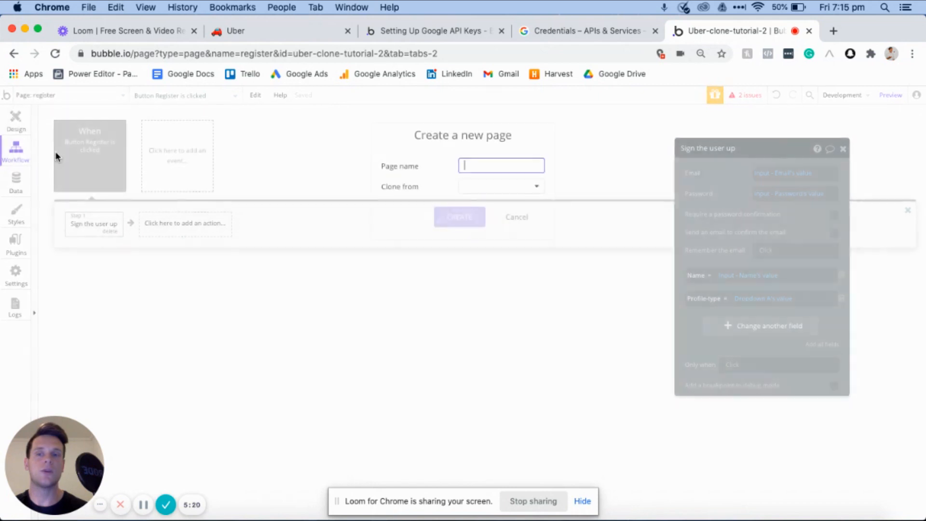
text(home)
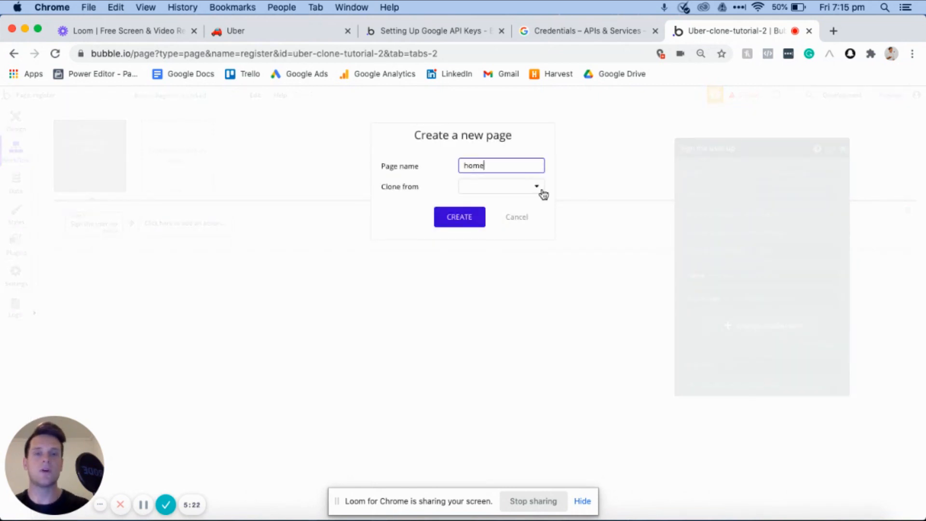
click(466, 216)
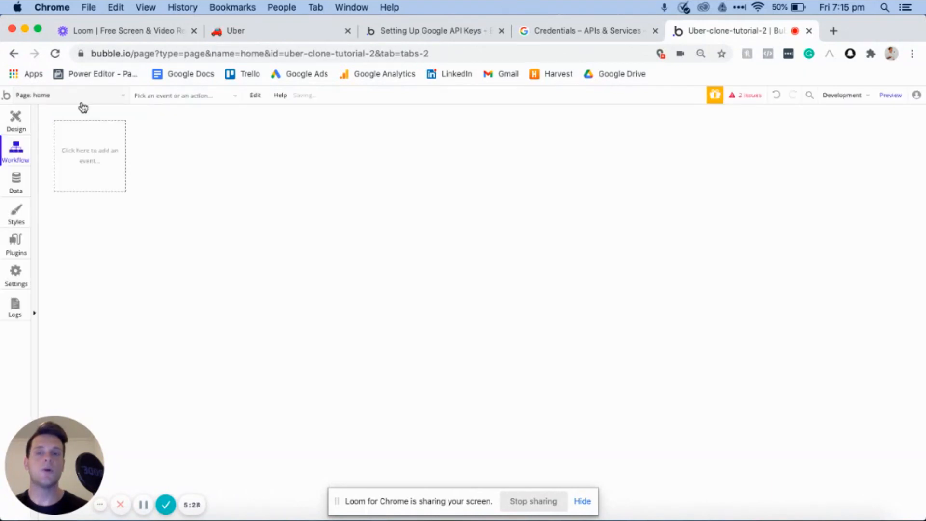
click(56, 95)
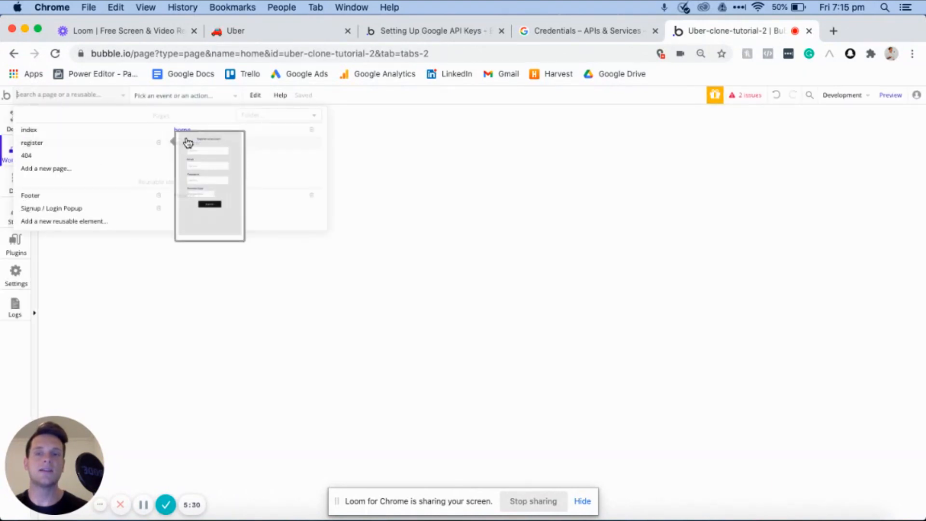
click(32, 144)
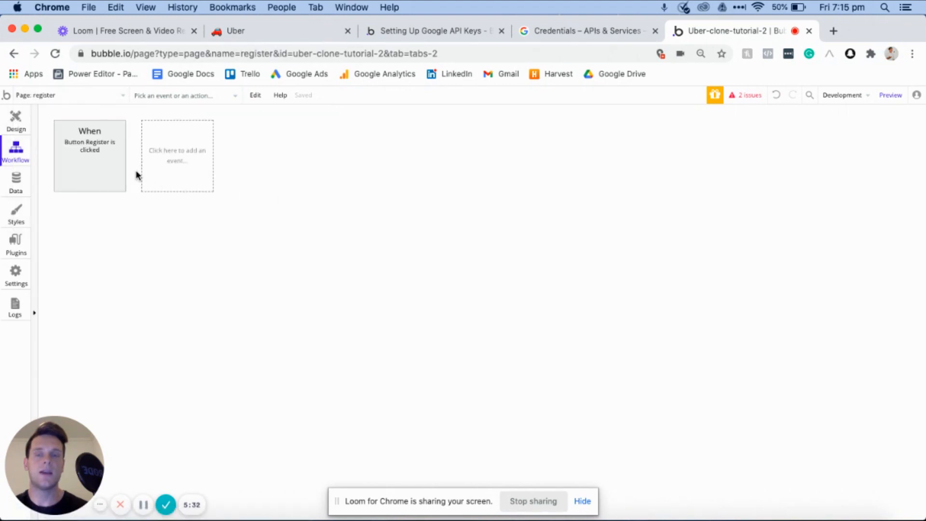
- Add a Go to page action after the sign-up step of the Register button's workflow, set its destination to home, and return to the page design
click(94, 172)
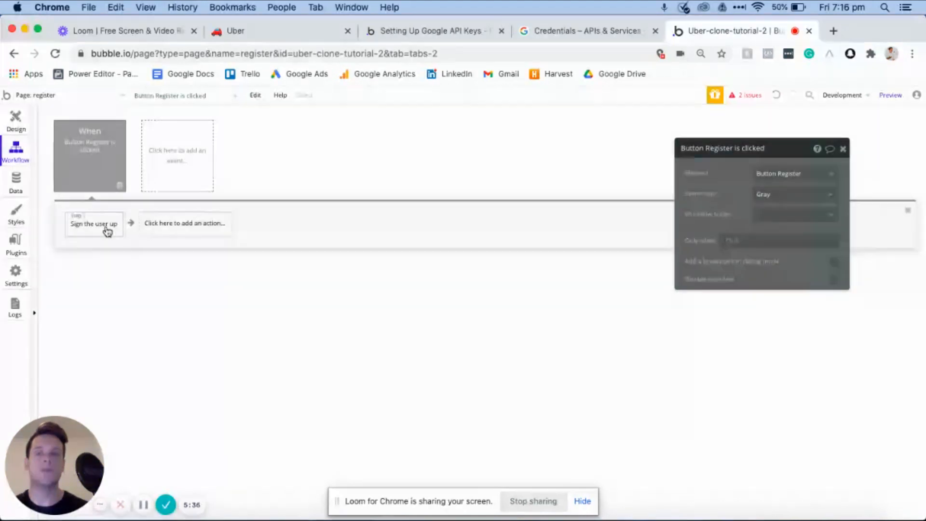
click(174, 230)
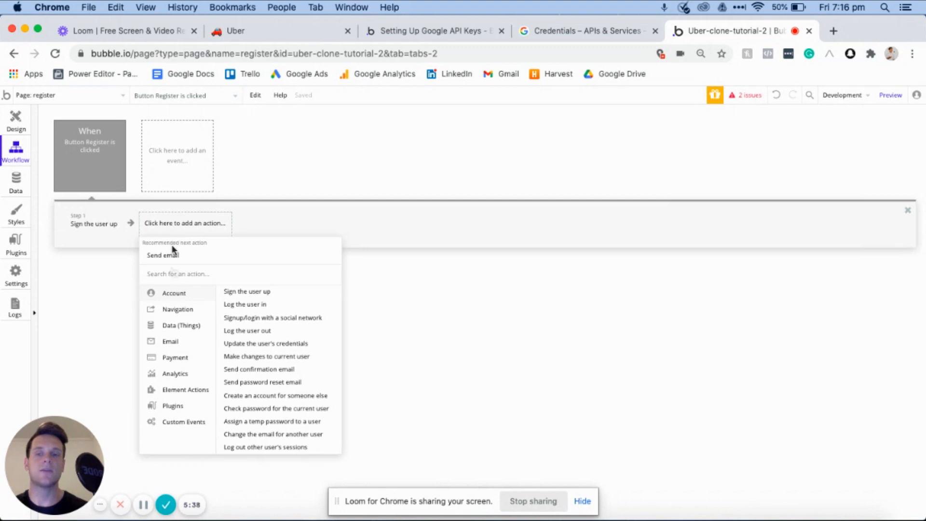
mouse_move(179, 314)
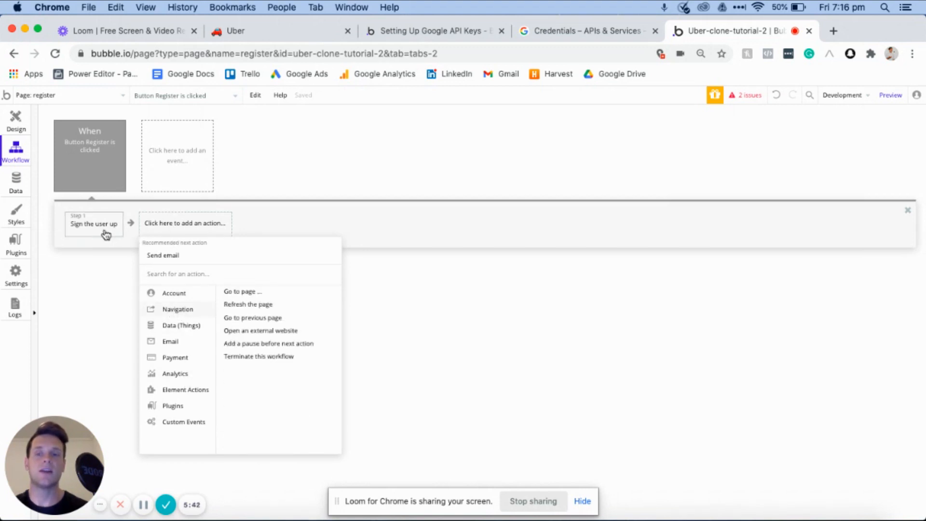
mouse_move(213, 292)
mouse_move(193, 309)
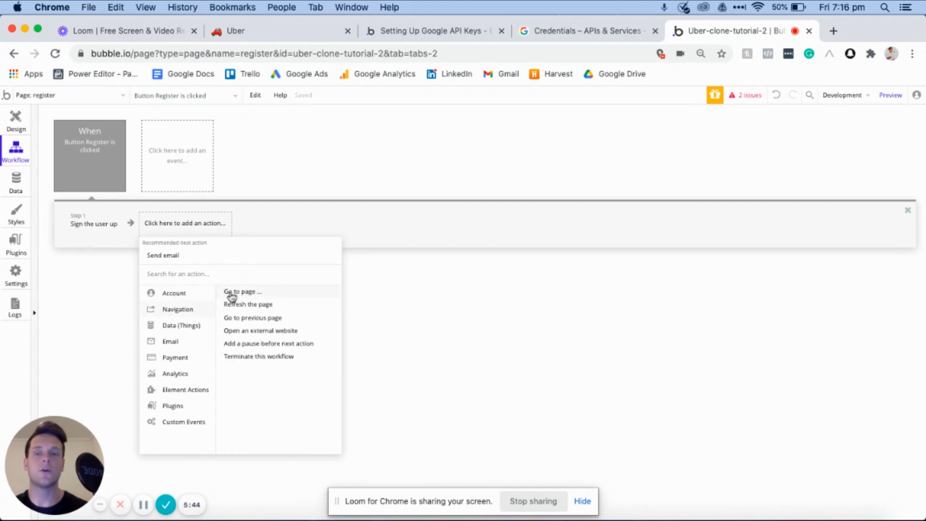
click(231, 292)
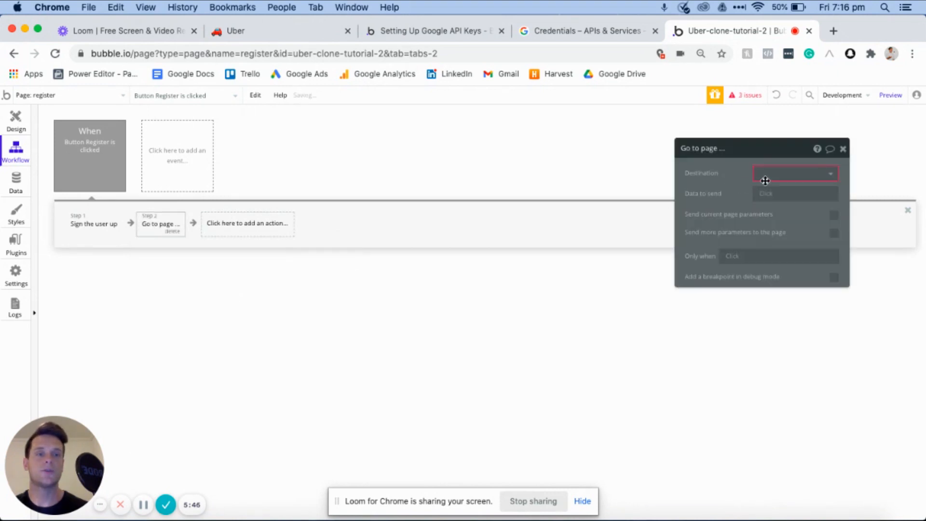
click(764, 179)
click(765, 206)
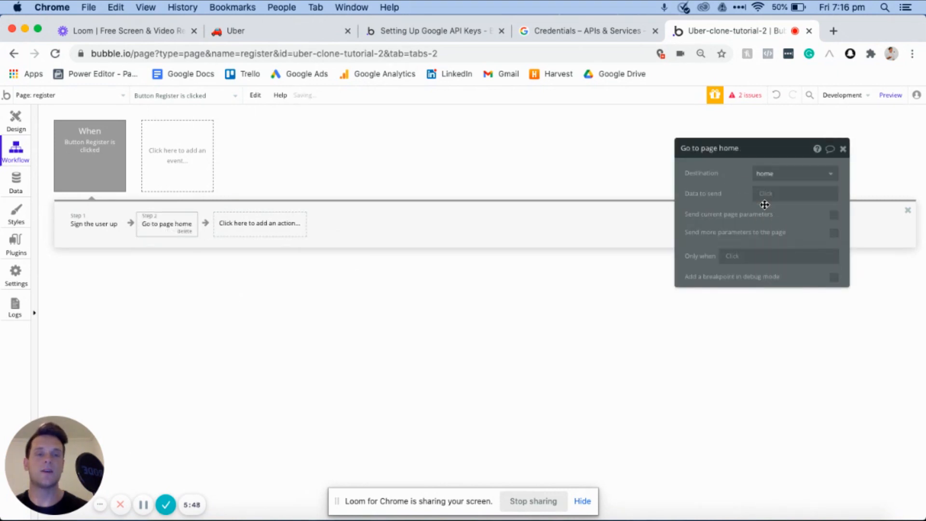
click(17, 119)
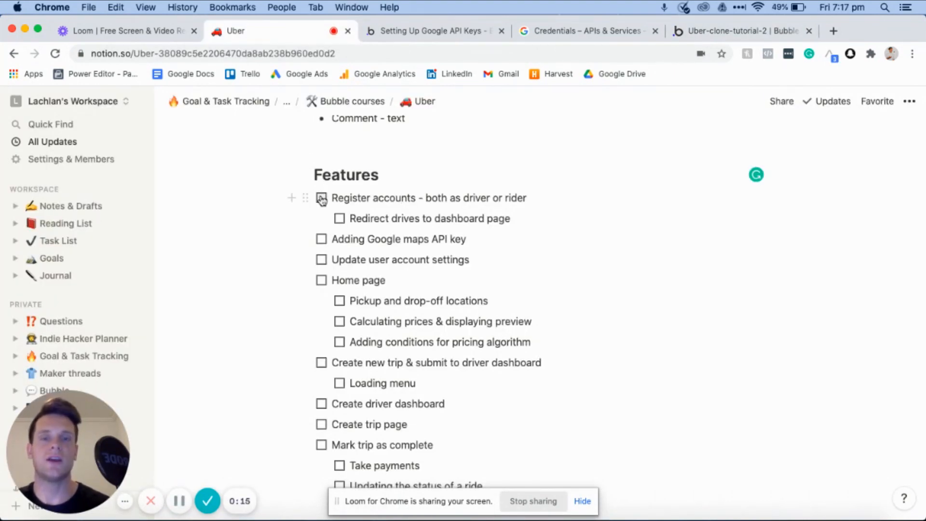
- Mark "Register accounts - both as driver or rider" and "Redirect drives to dashboard page" as done in the Notion features list
click(322, 199)
click(339, 218)
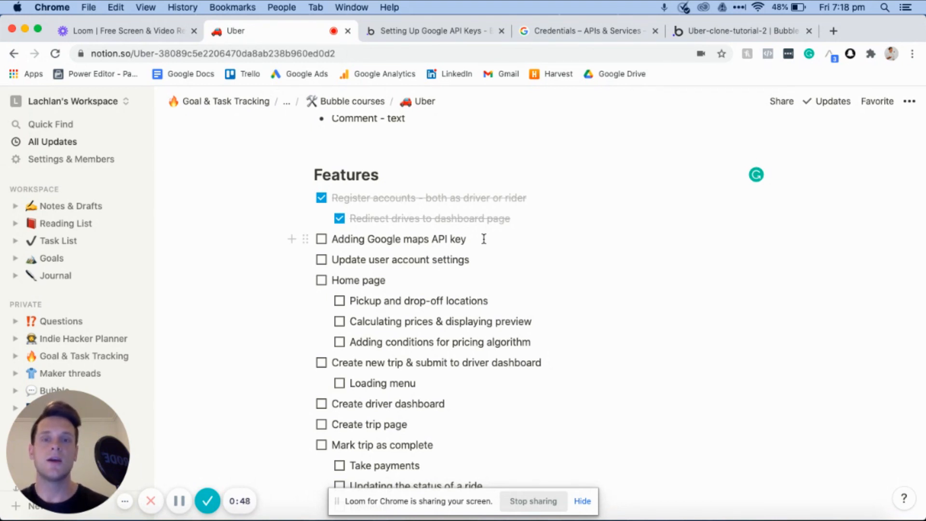
- Switch to the Bubble editor, open the home page, and resize it to a narrow mobile-width canvas with a gray background
click(731, 32)
click(87, 94)
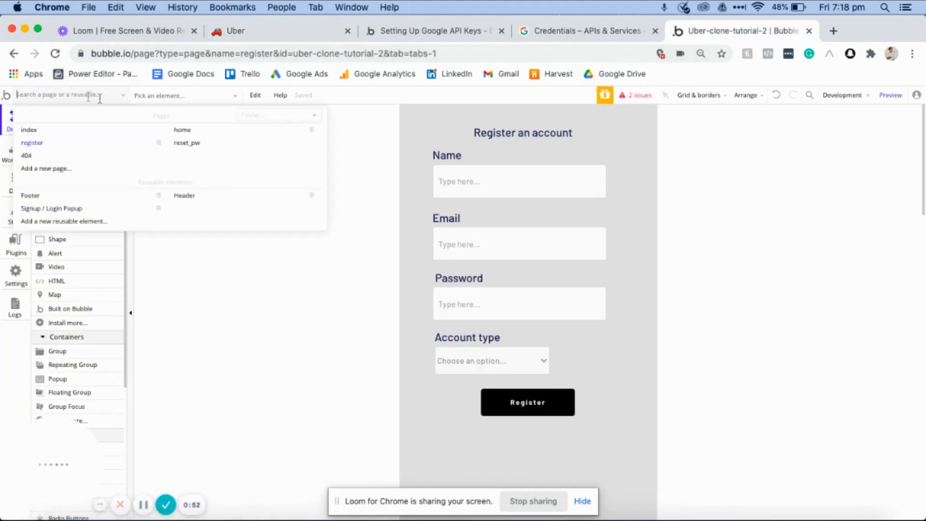
click(186, 132)
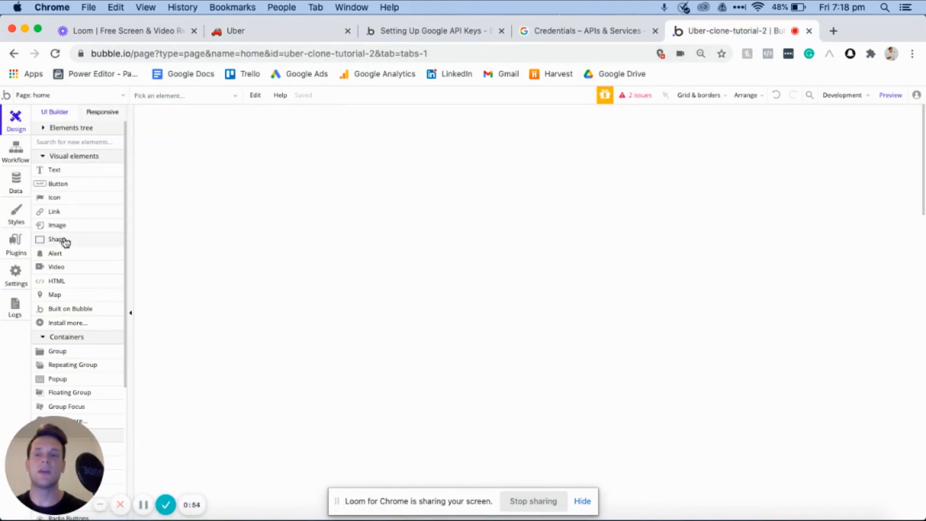
drag(280, 260, 414, 260)
click(768, 346)
drag(762, 369, 742, 372)
drag(415, 260, 406, 260)
drag(529, 413, 521, 485)
- Place a Map element across most of the gray home page's width, with a margin on each side
click(60, 295)
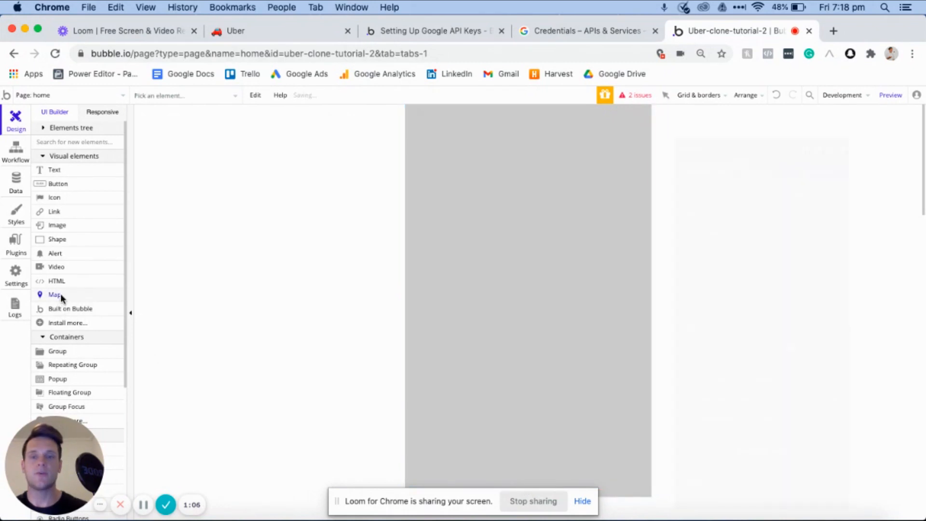
drag(433, 180, 627, 409)
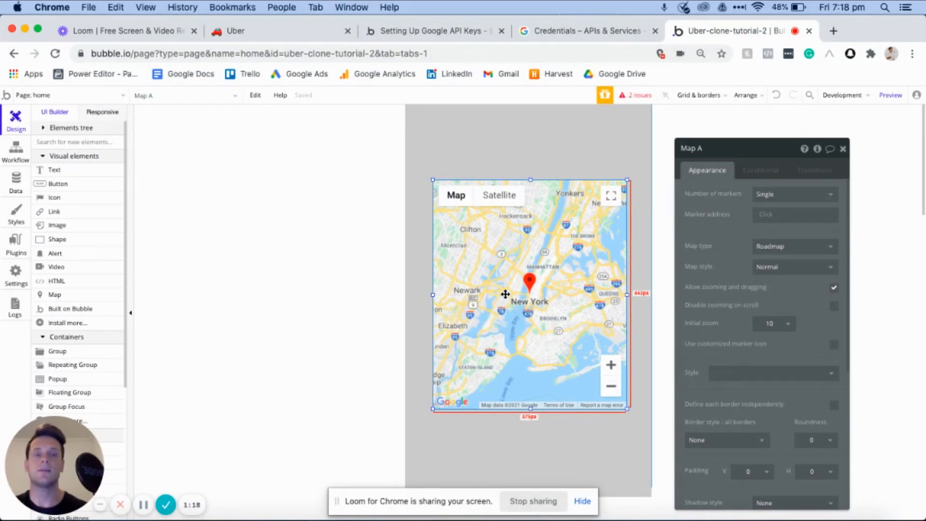
- Review the app's reported issues and go to the Google Geocode and Map API key settings through the Geocode issue
click(637, 95)
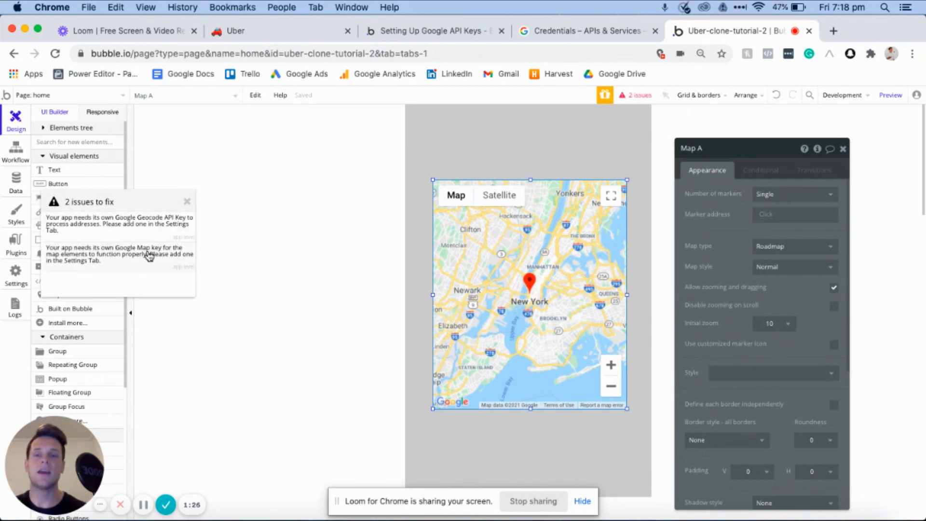
click(135, 221)
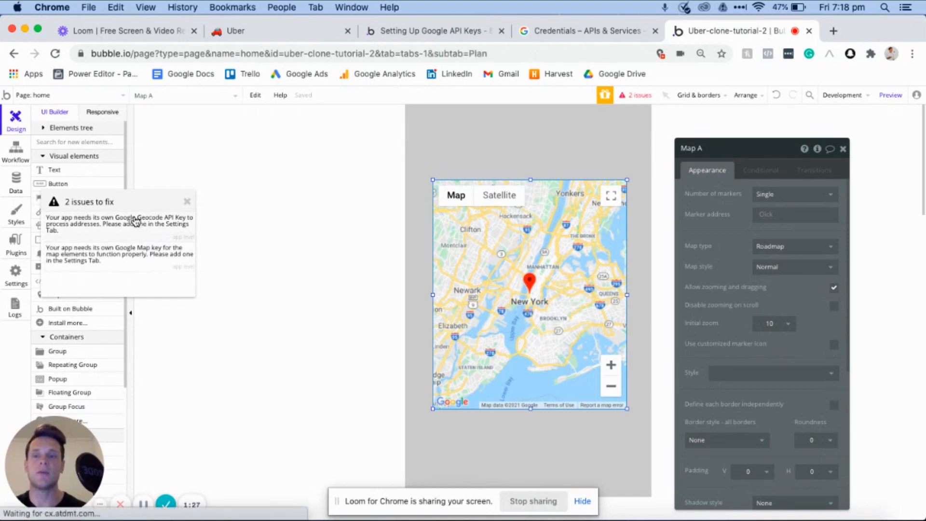
click(185, 204)
click(680, 213)
click(661, 189)
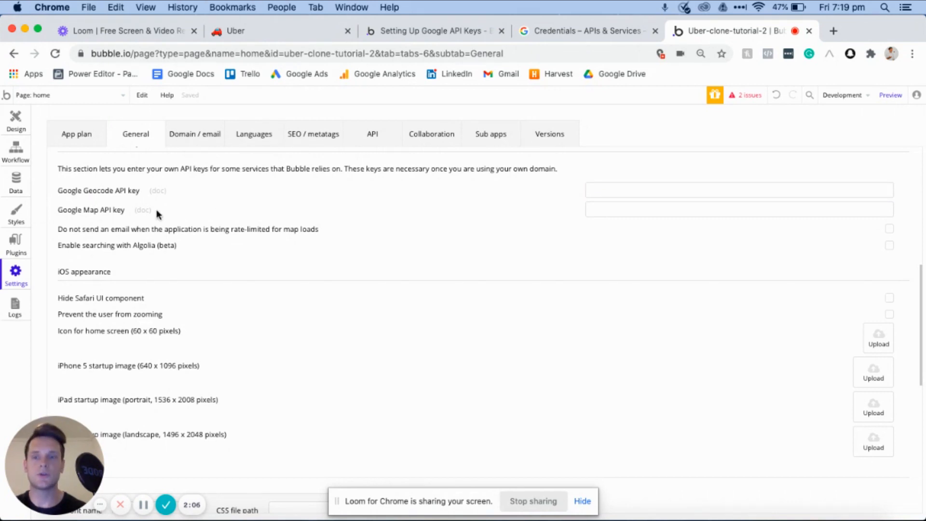
- Open the Google Map API key documentation and read how to set up the app in Google Developers Console
click(142, 211)
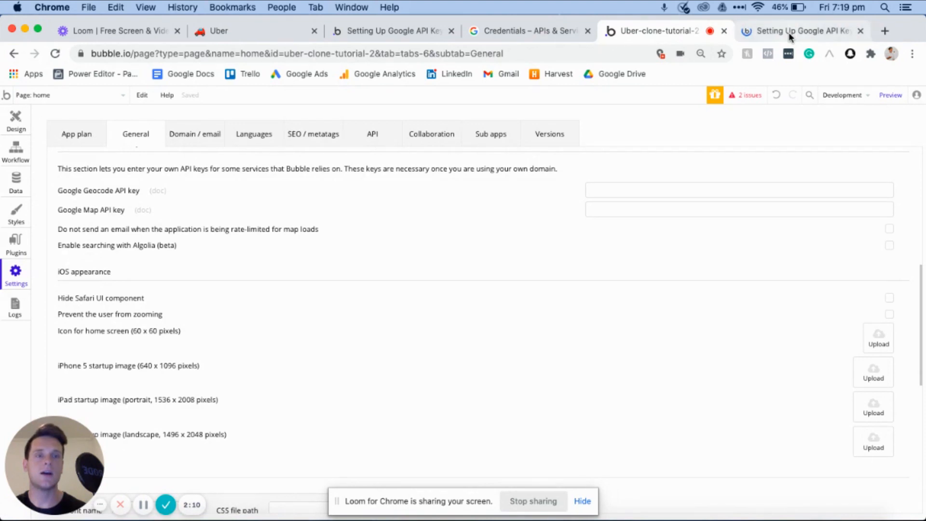
click(789, 34)
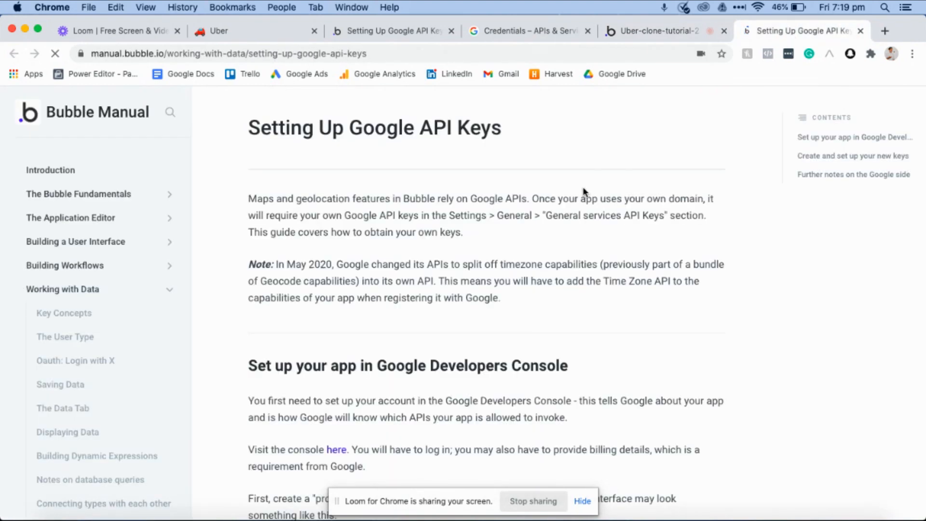
scroll(583, 190, down, 3)
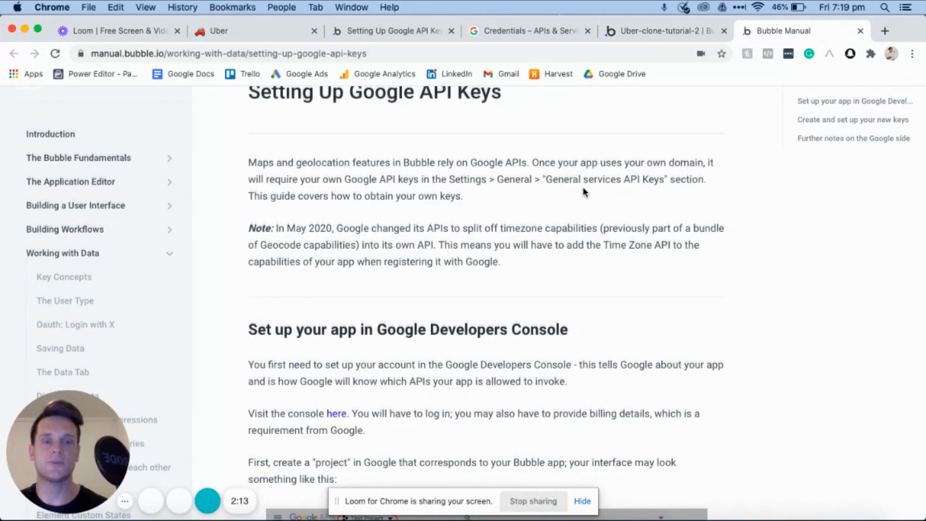
scroll(583, 192, down, 5)
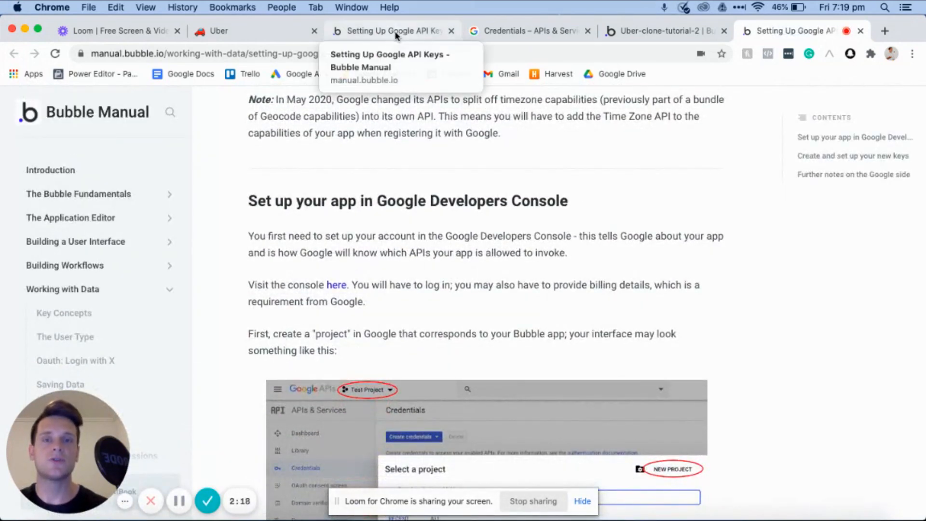
- Switch to the Google APIs Credentials page and create a new API key in the Uber Bubble build project
drag(513, 35, 743, 32)
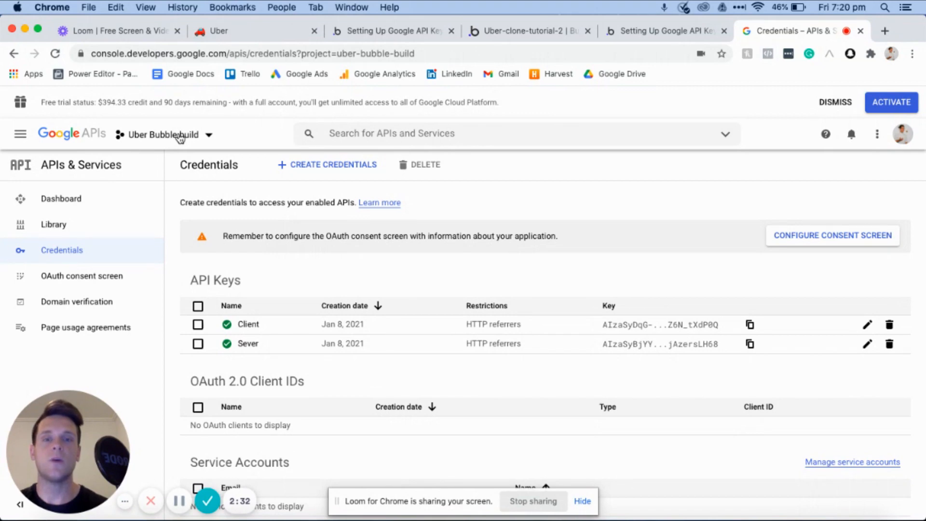
click(317, 165)
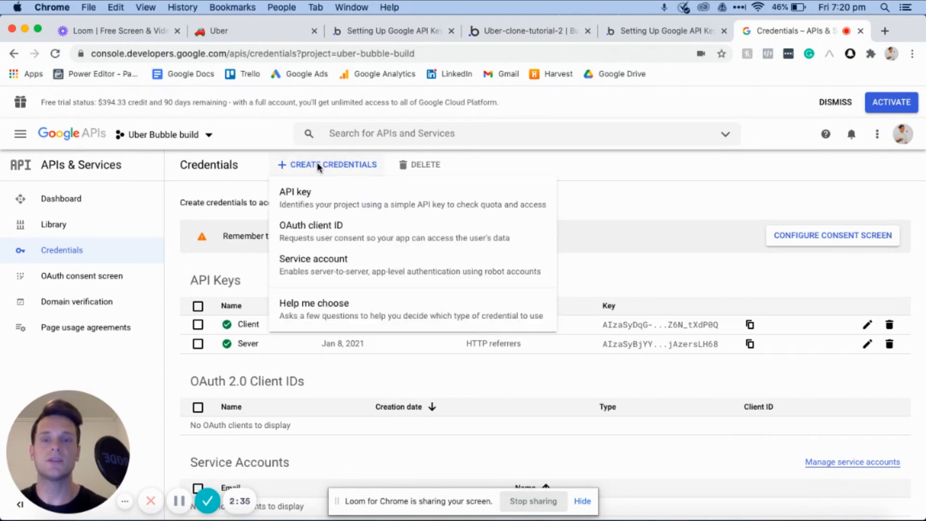
click(296, 200)
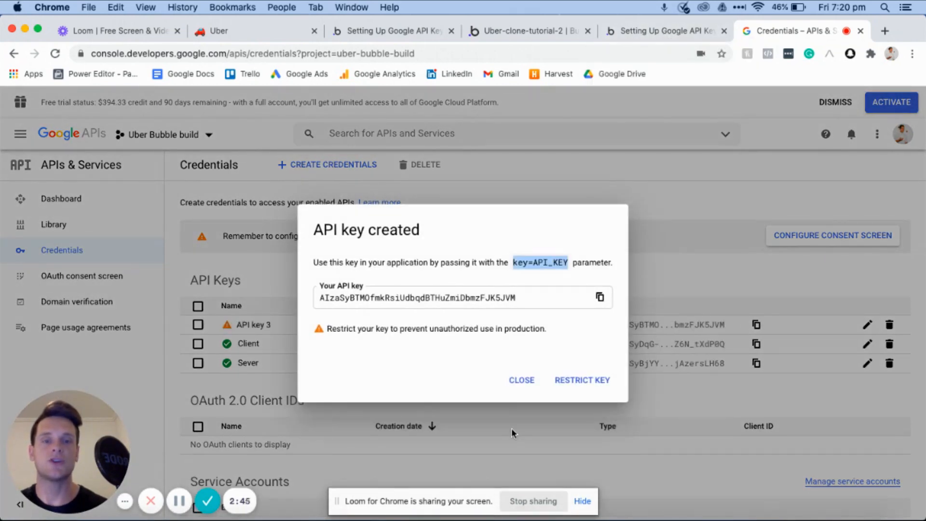
- Read the Bubble manual's instructions on restricting the Client and Server keys and entering them in Bubble
click(665, 30)
scroll(517, 370, down, 15)
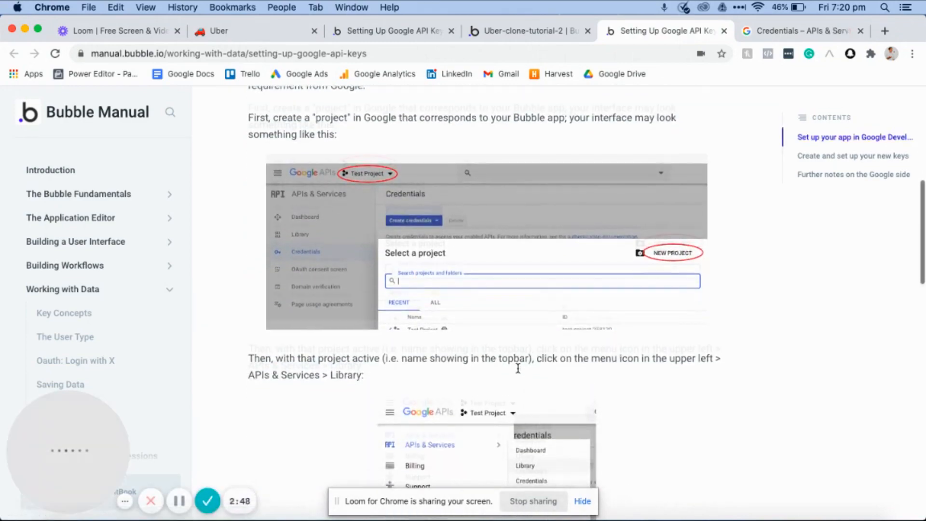
scroll(517, 367, down, 10)
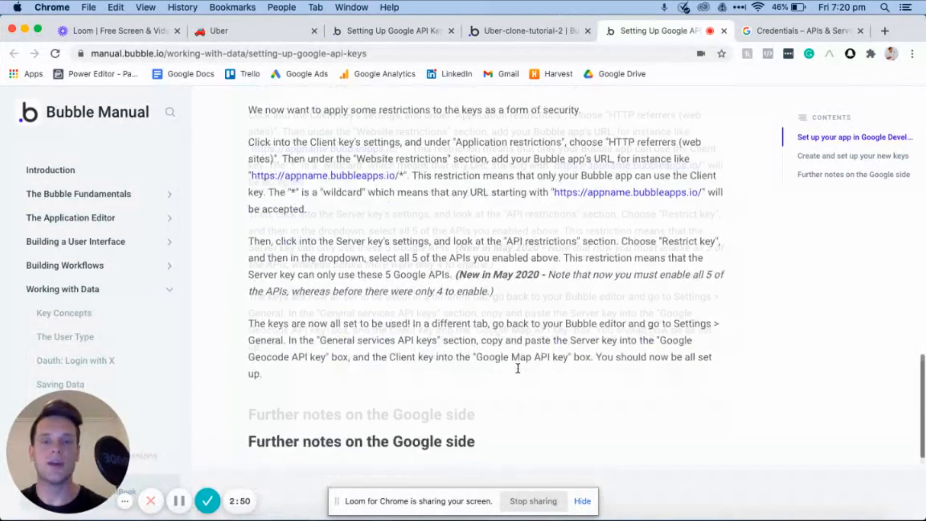
scroll(517, 366, up, 1)
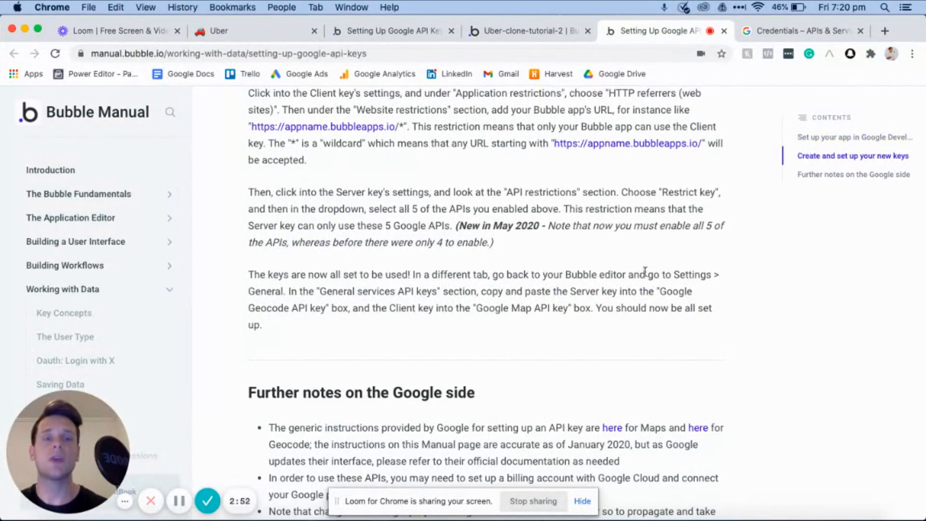
scroll(579, 377, down, 5)
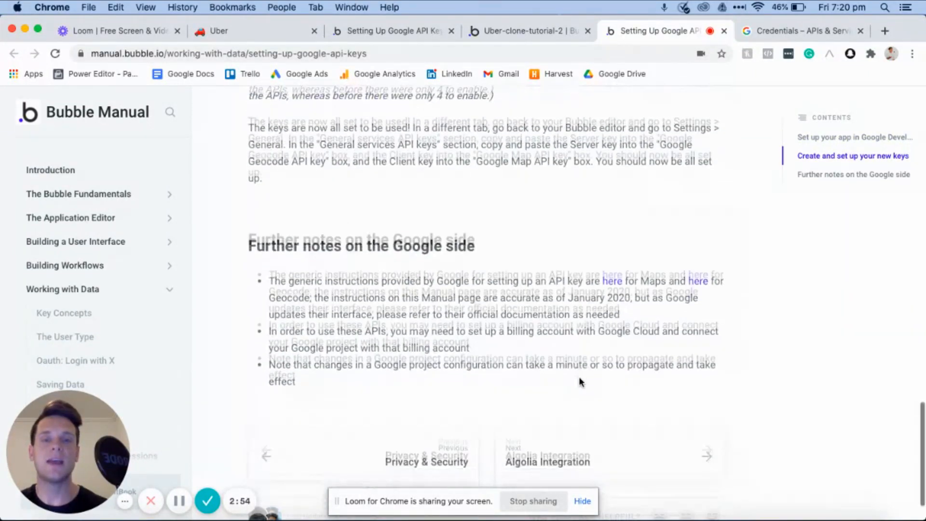
scroll(580, 381, up, 6)
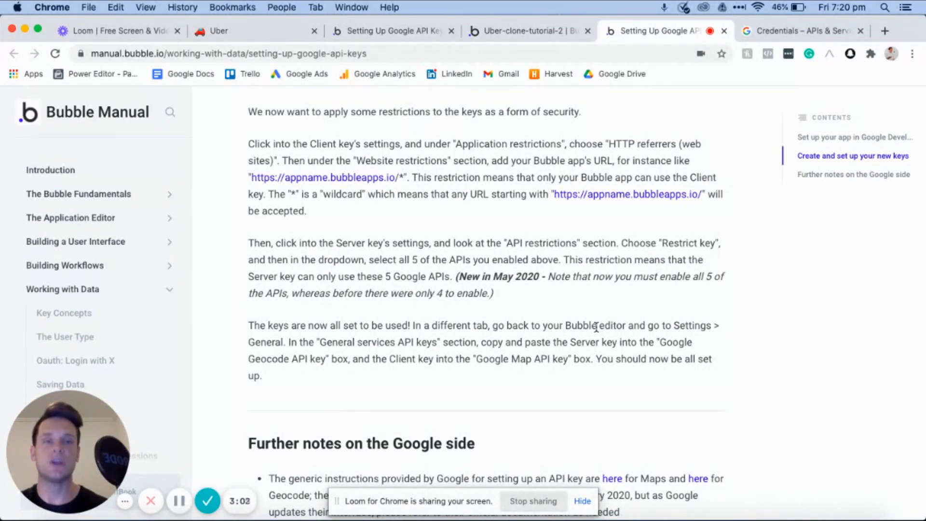
- Return to the Google APIs Credentials page and dismiss the dialog of the newly created API key
click(771, 30)
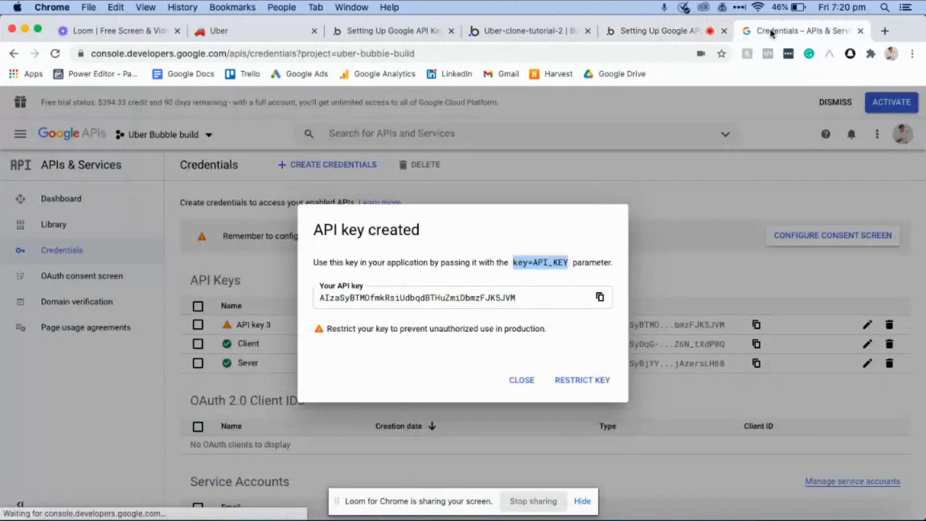
click(519, 382)
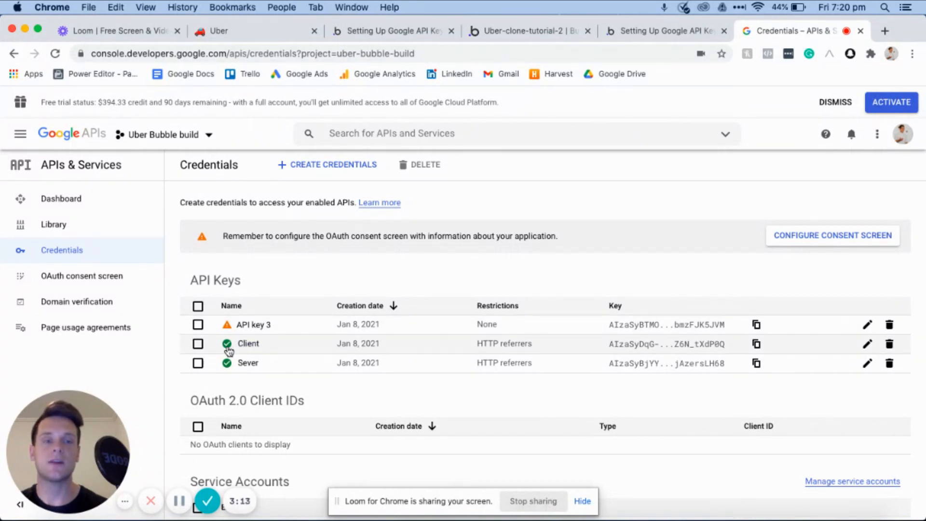
- Examine the manual's HTTP referrer restriction for the Client key and its list of Google APIs to enable in the Library
click(663, 28)
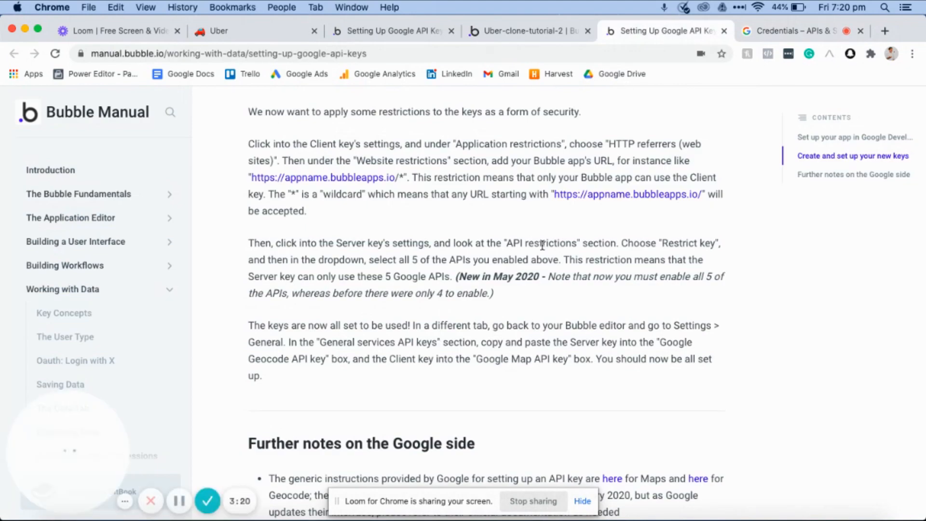
scroll(542, 245, up, 3)
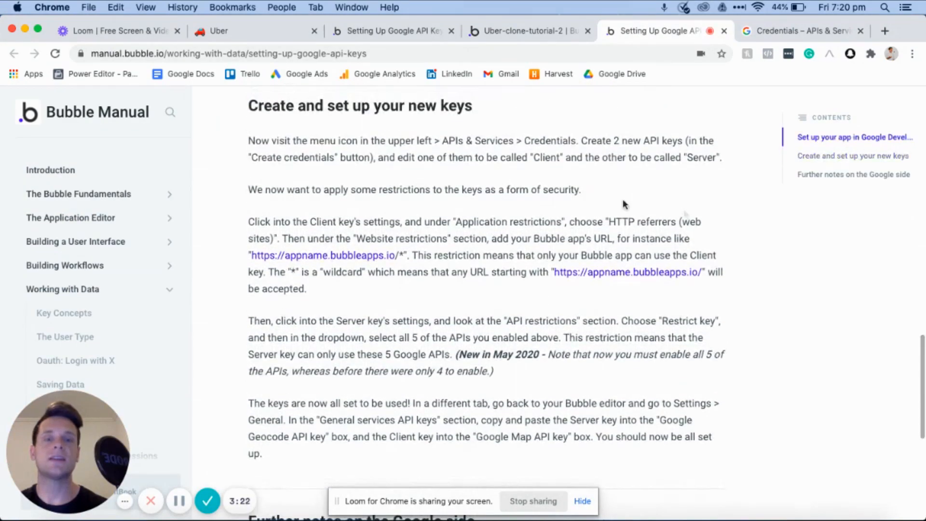
drag(603, 222, 630, 241)
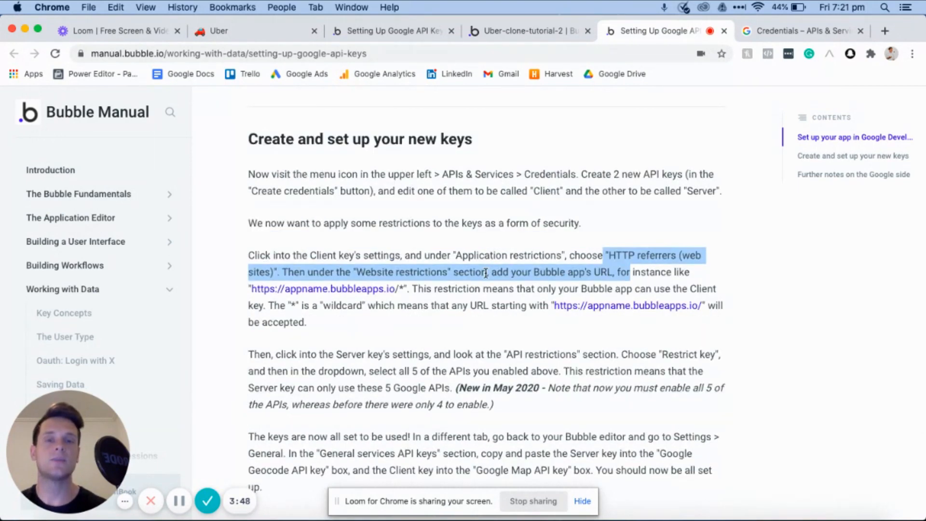
scroll(486, 273, up, 6)
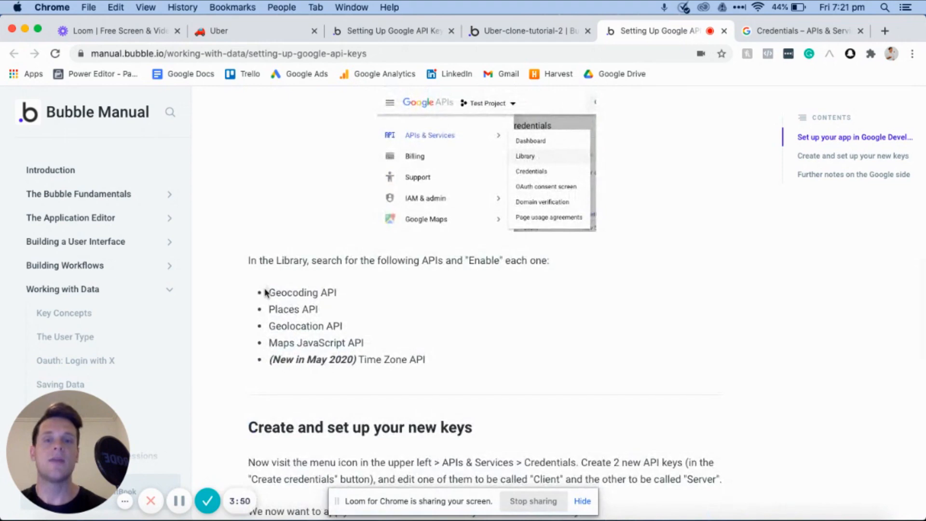
drag(267, 291, 424, 361)
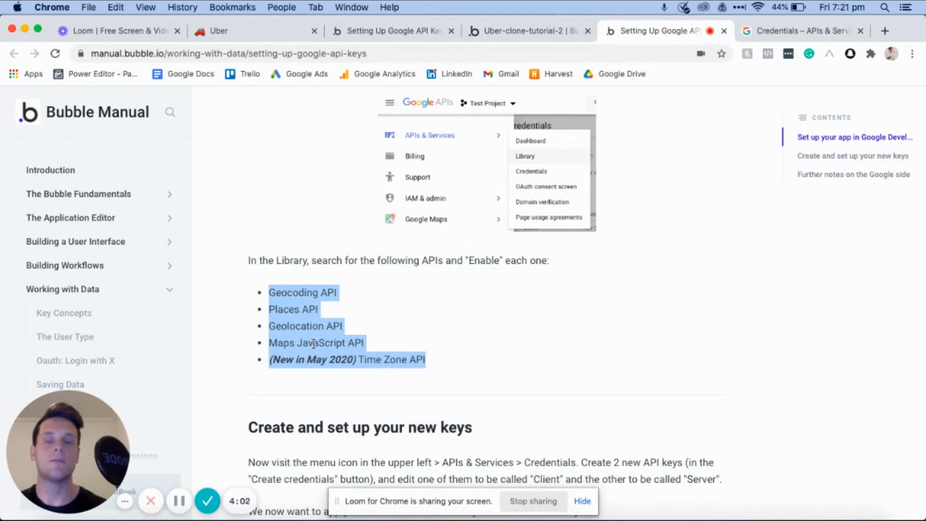
click(424, 359)
drag(425, 359, 267, 362)
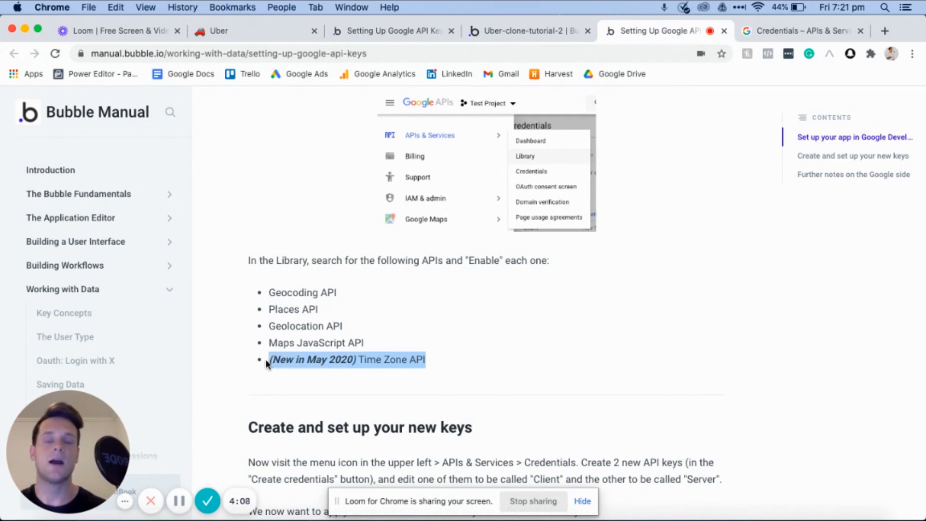
- Review the Time Zone API entry in the manual, return to Google APIs, search for "geo" and view the Geolocation API page
click(367, 361)
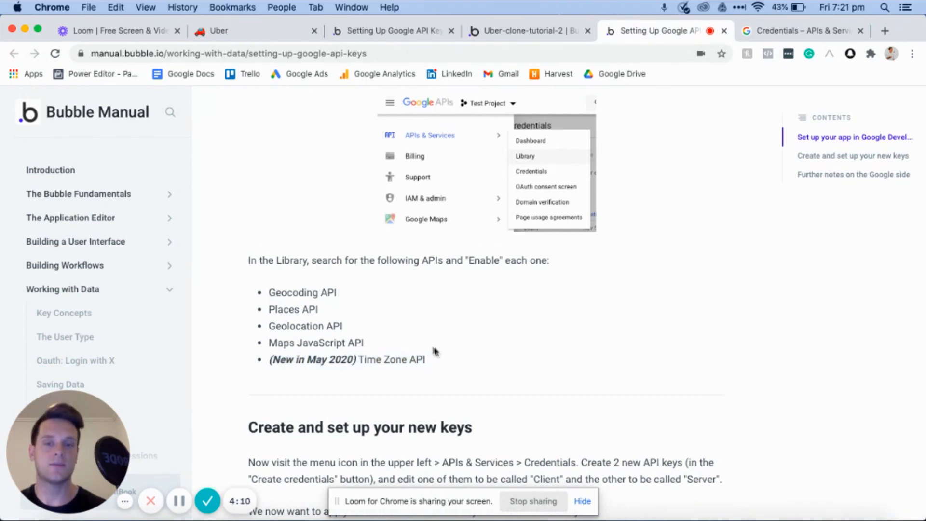
drag(424, 361, 354, 361)
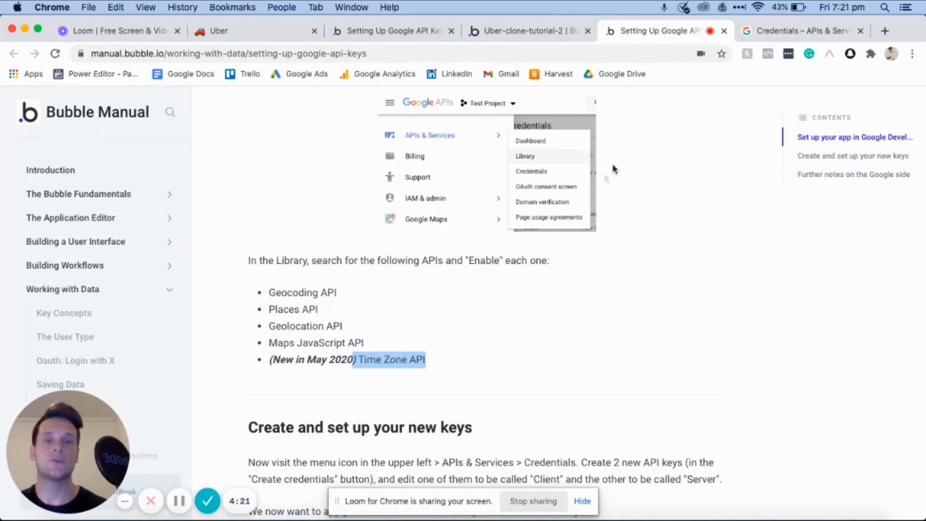
click(771, 34)
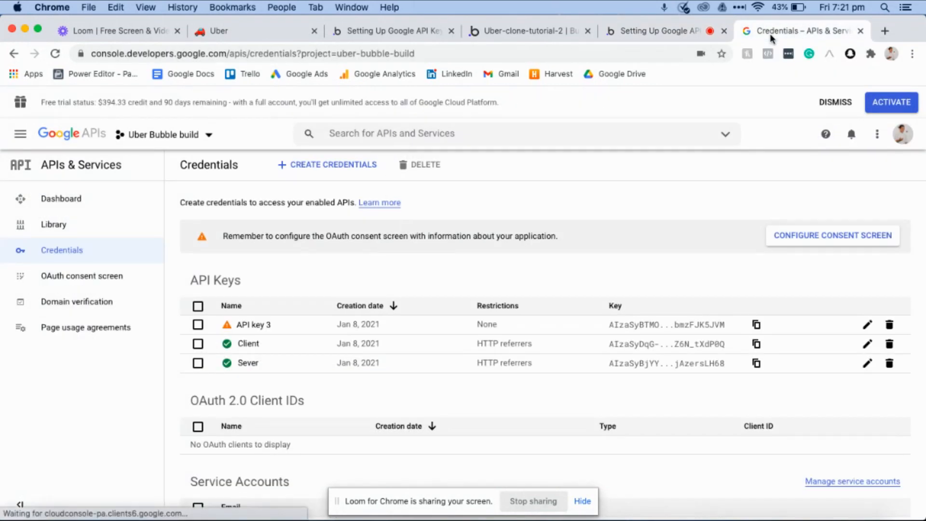
click(414, 134)
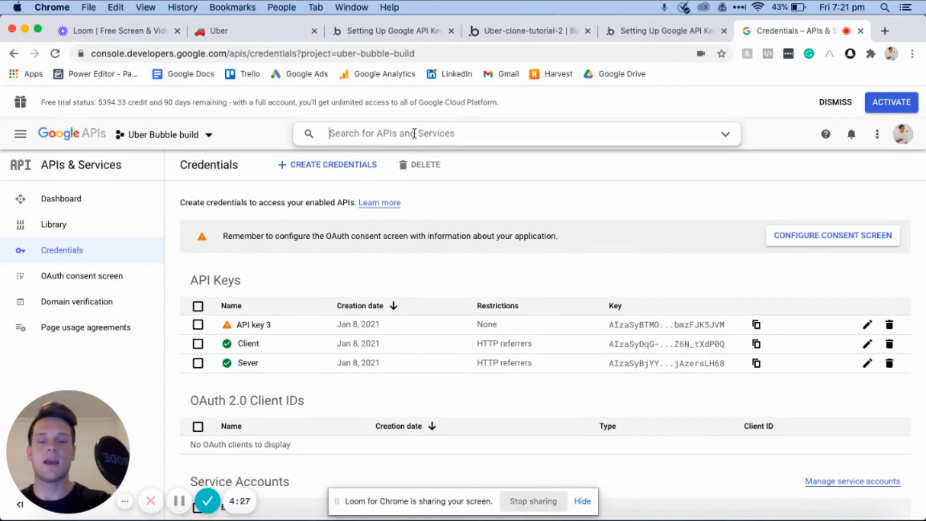
text(geo)
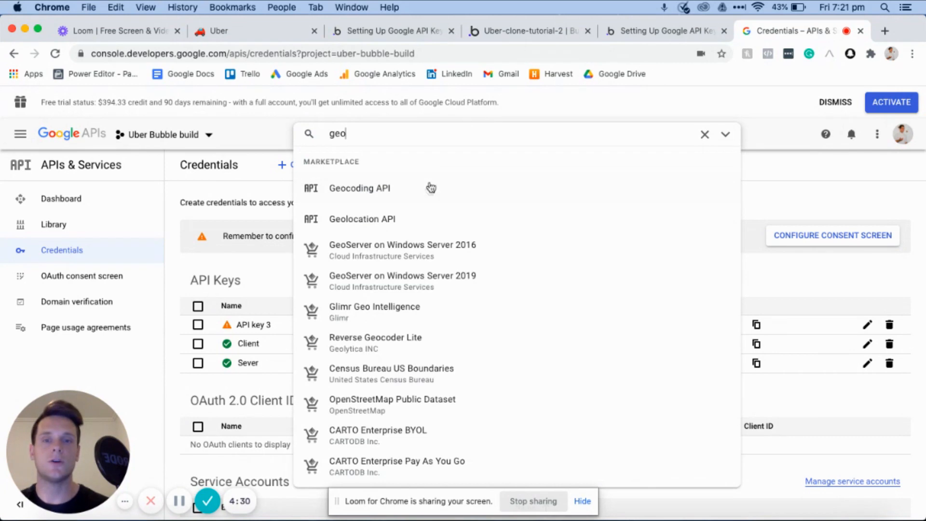
click(417, 222)
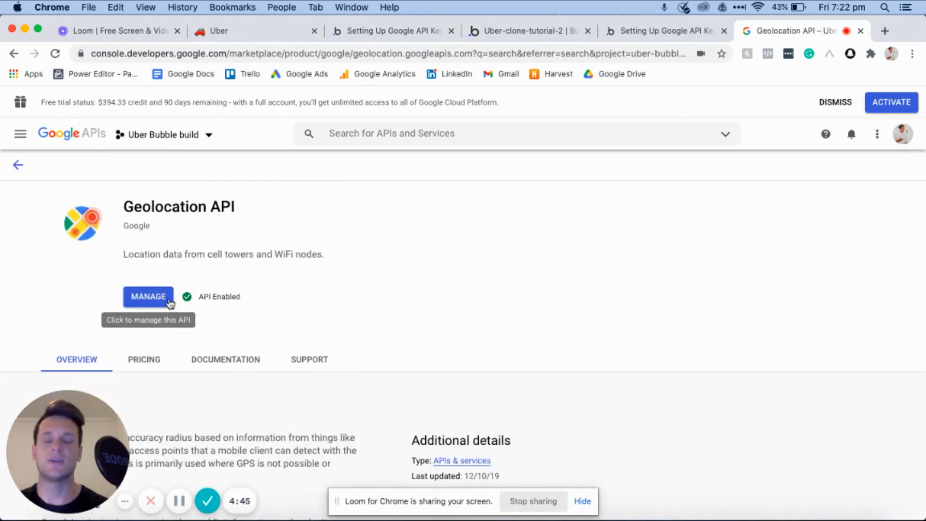
- Switch to the Bubble editor's general settings and open the Google Map API key field for editing
click(519, 32)
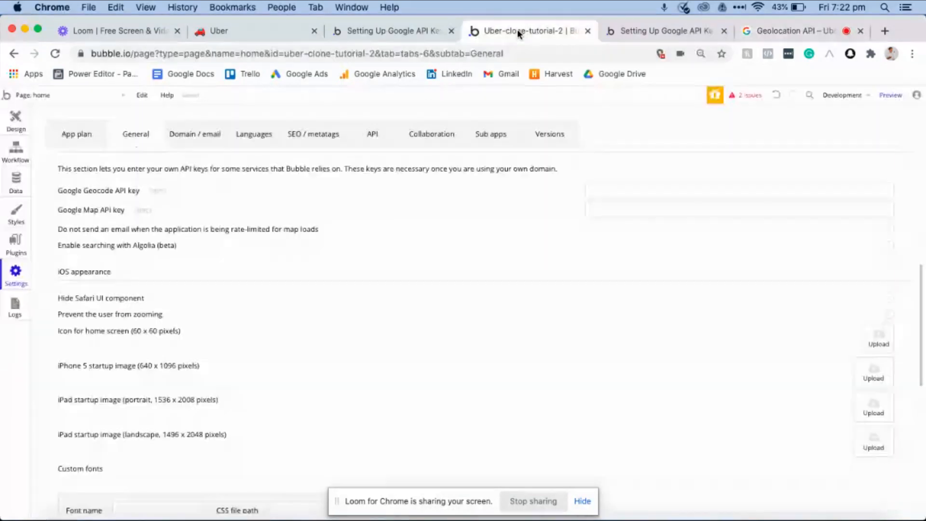
click(622, 210)
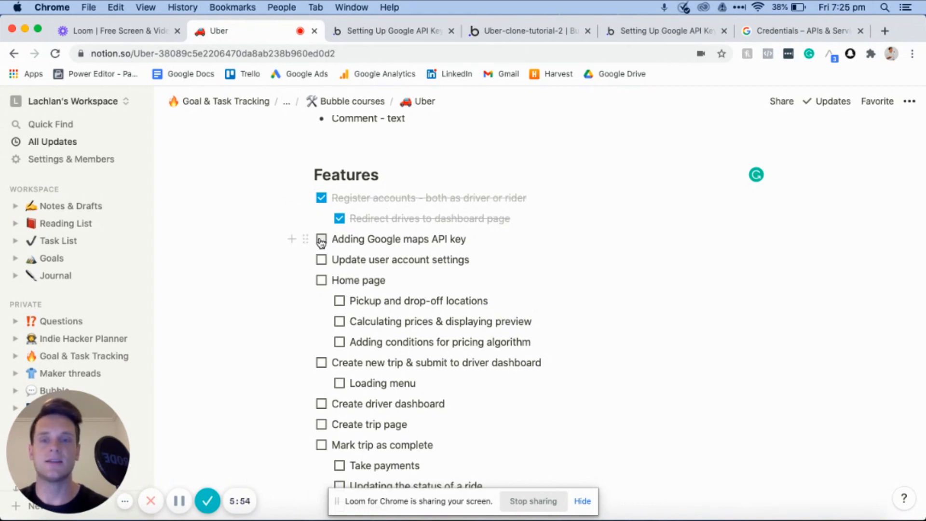
- Check off "Adding Google maps API key" in the Notion feature list and highlight "Update user account settings"
click(322, 239)
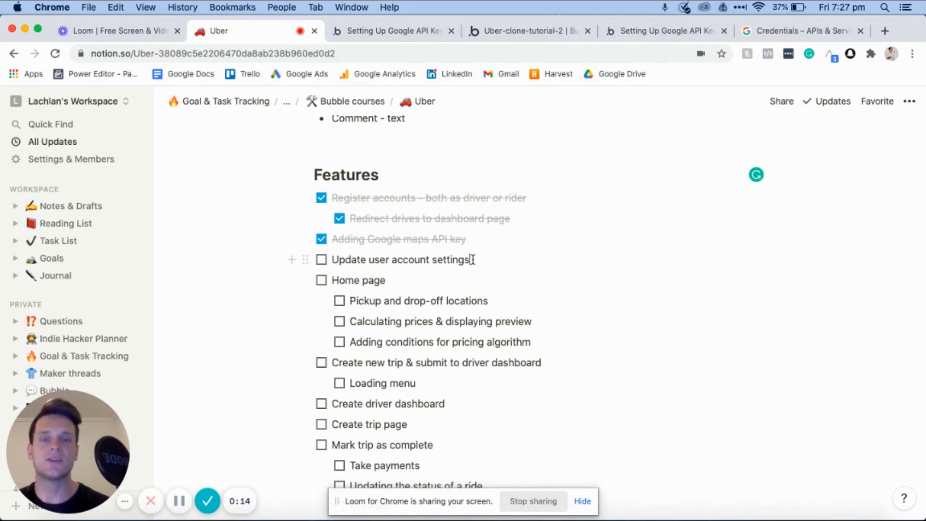
triple_click(473, 259)
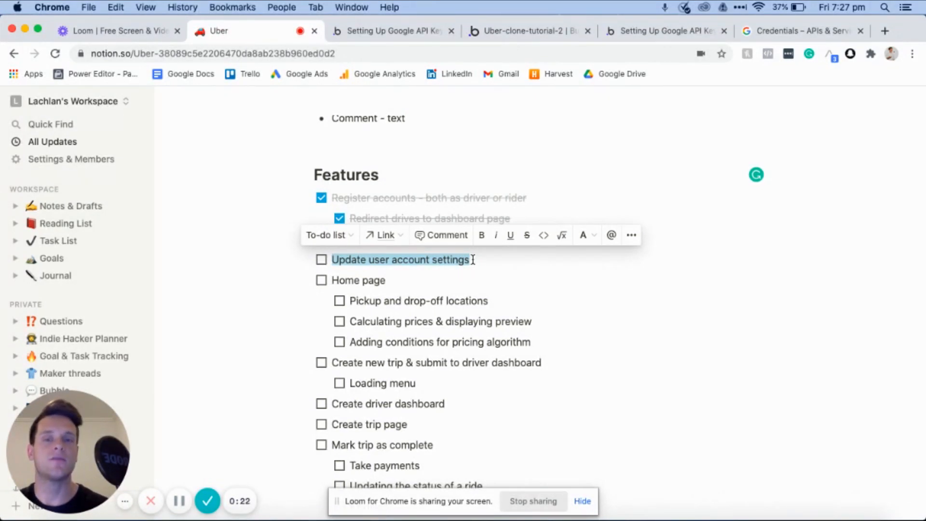
- Return to the Bubble editor's design view and create a new page named "settings"
click(500, 33)
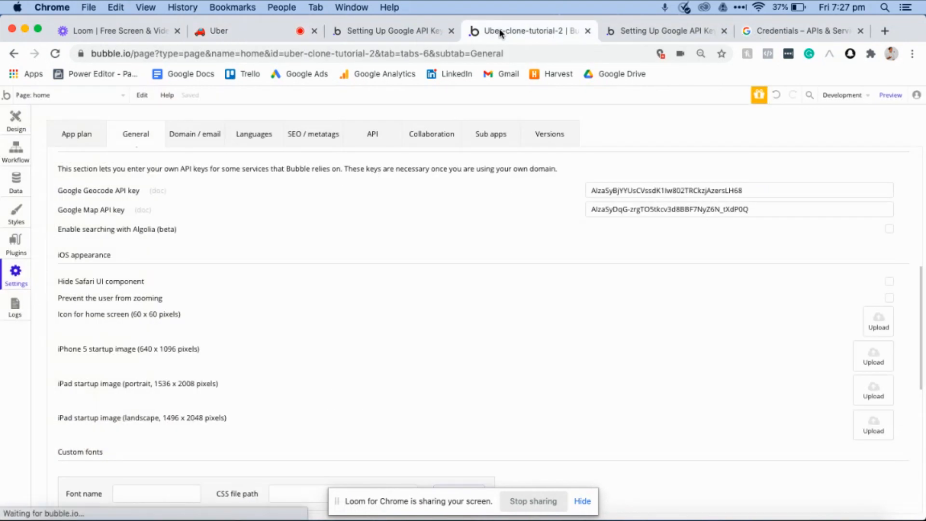
click(15, 128)
click(71, 95)
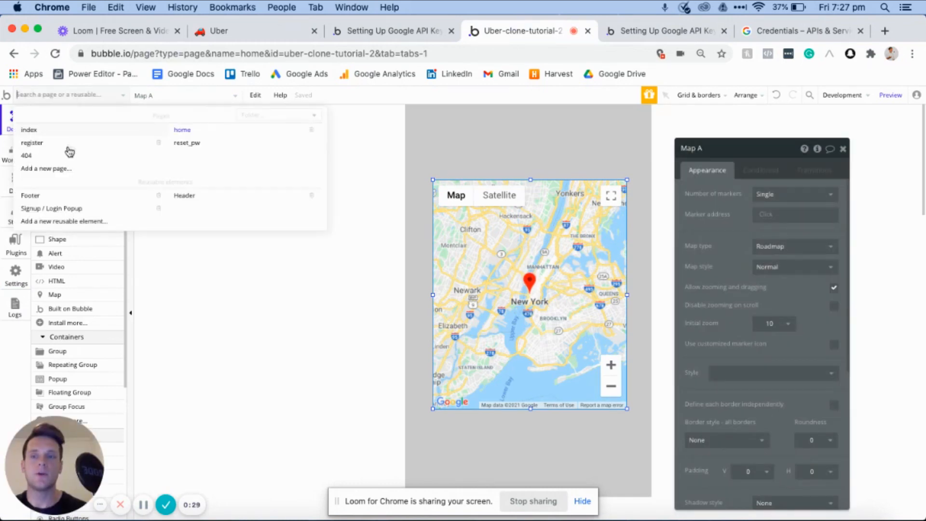
click(53, 169)
text(settings)
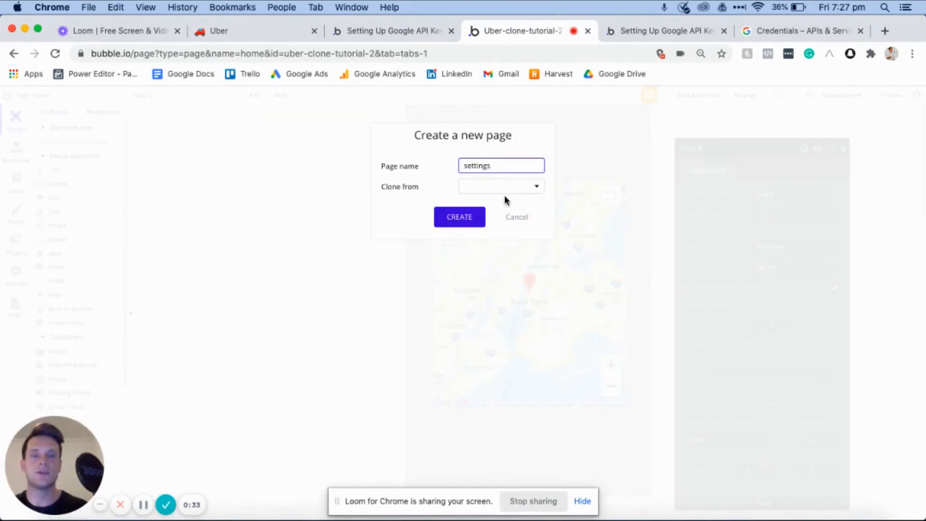
click(445, 222)
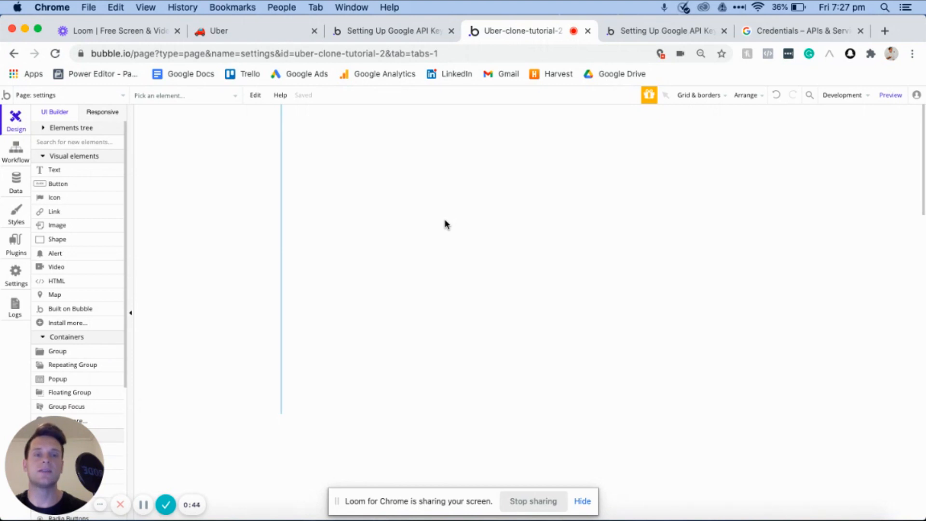
- Set the settings page's background colour to #E6E6E6 and resize the page to about 456 by 743 px
double_click(445, 223)
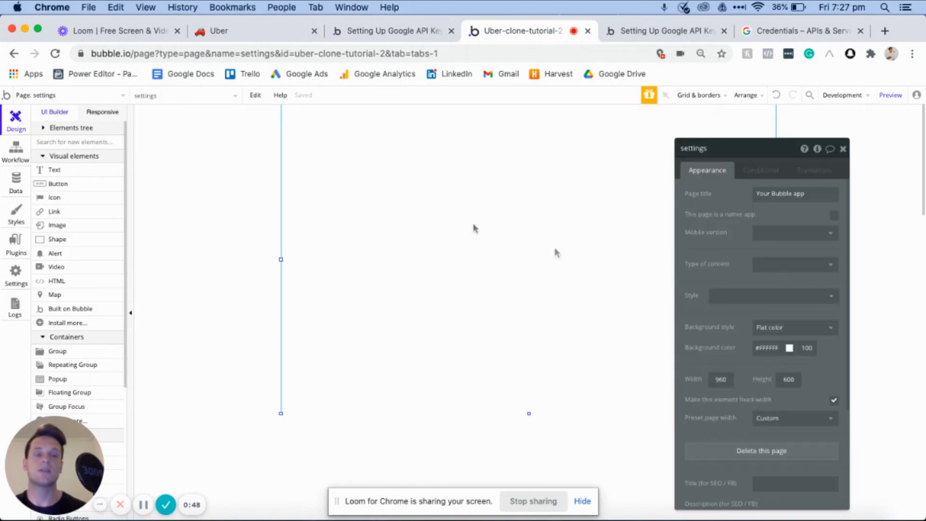
click(763, 348)
drag(761, 364, 742, 364)
drag(281, 259, 410, 259)
drag(529, 414, 529, 487)
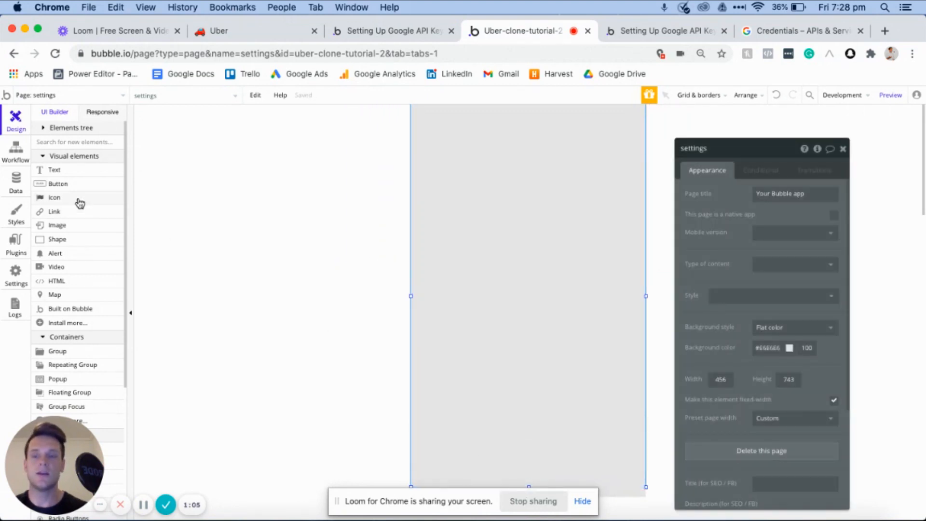
- Add an input about 274 by 59 px near the top of the page and name it "Input - Name"
scroll(81, 259, down, 5)
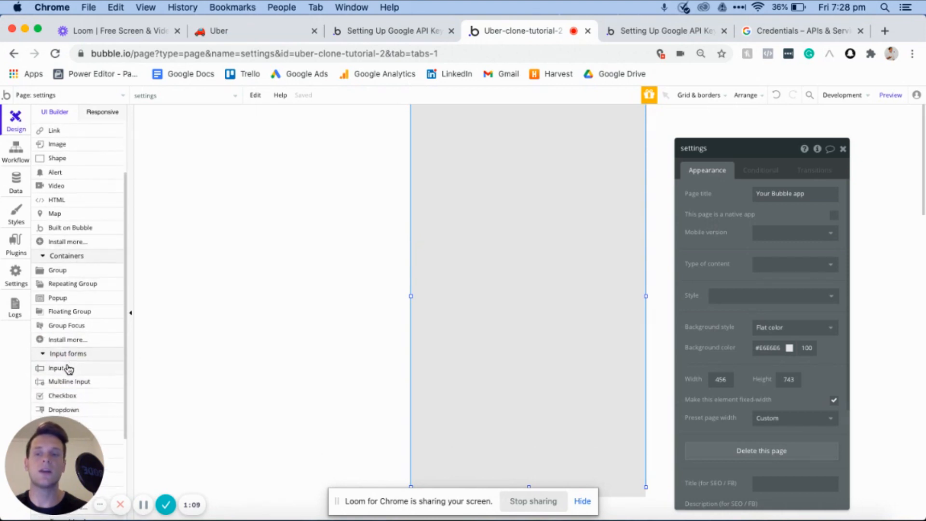
click(66, 368)
drag(445, 139, 582, 171)
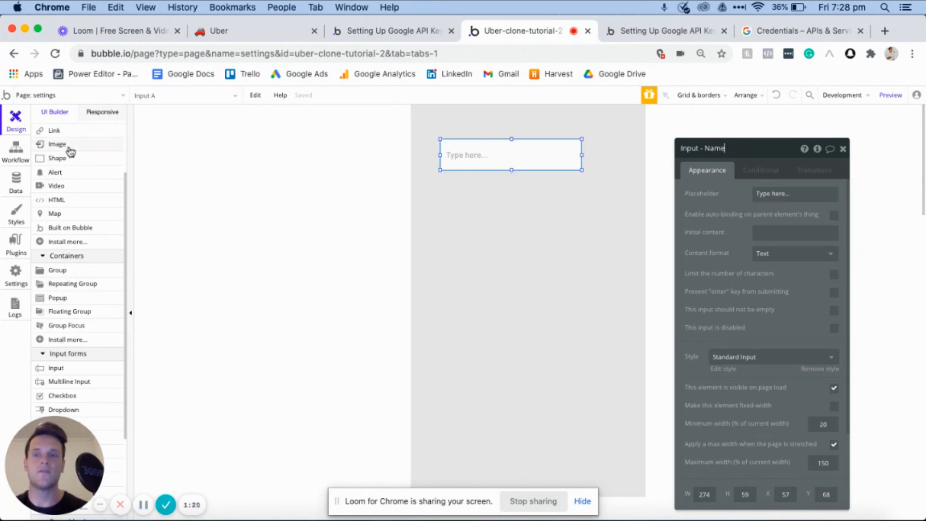
- Add a picture uploader about 132 by 98 px below the name input and place a copy of the input between them
scroll(57, 287, down, 2)
scroll(56, 287, down, 4)
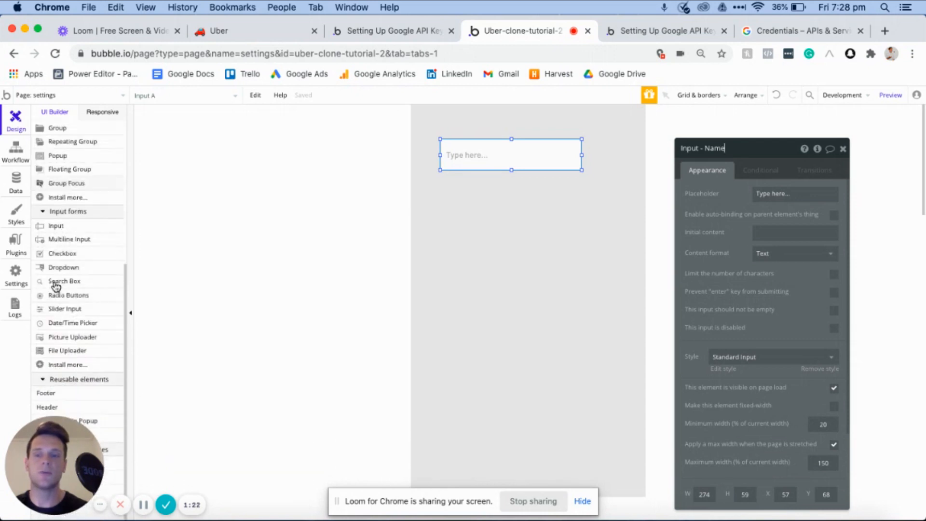
click(78, 337)
drag(449, 199, 479, 267)
click(496, 162)
drag(488, 166, 486, 208)
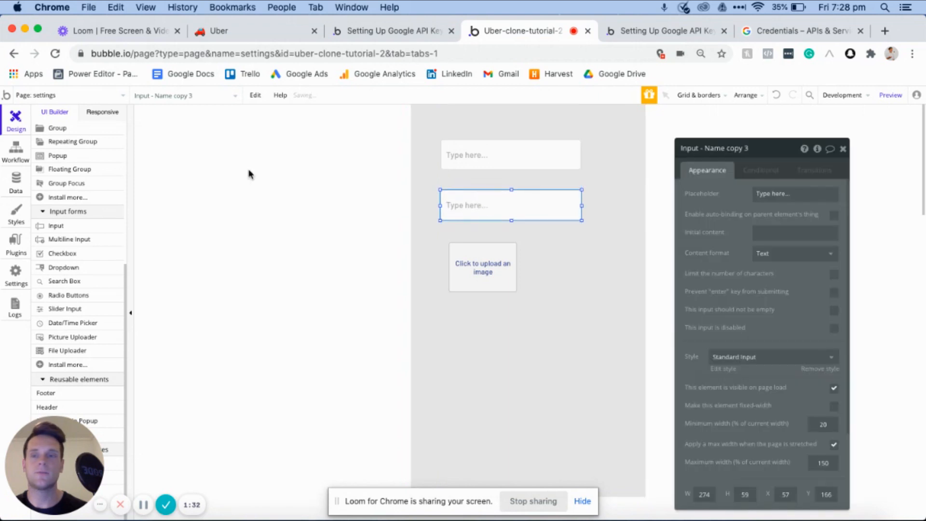
- Add a text element reading "Settings" above the inputs and apply the H2 Heading - Dark style
scroll(91, 193, up, 5)
click(73, 170)
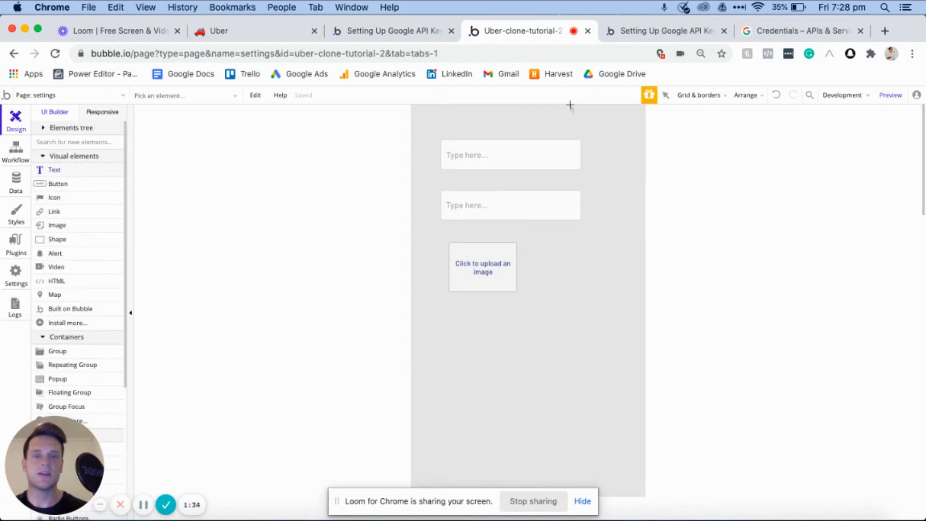
mouse_move(468, 112)
mouse_down()
mouse_move(549, 117)
mouse_move(575, 132)
mouse_up()
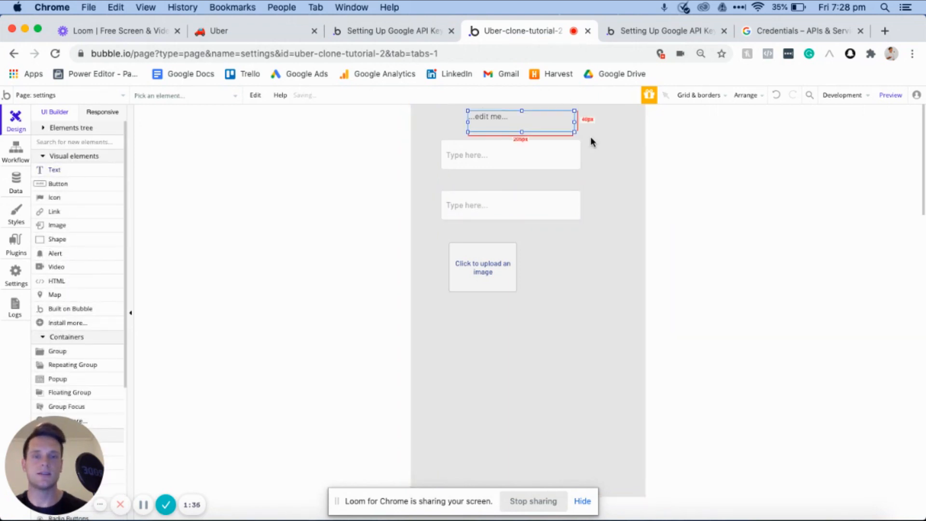
text(Settings)
click(738, 367)
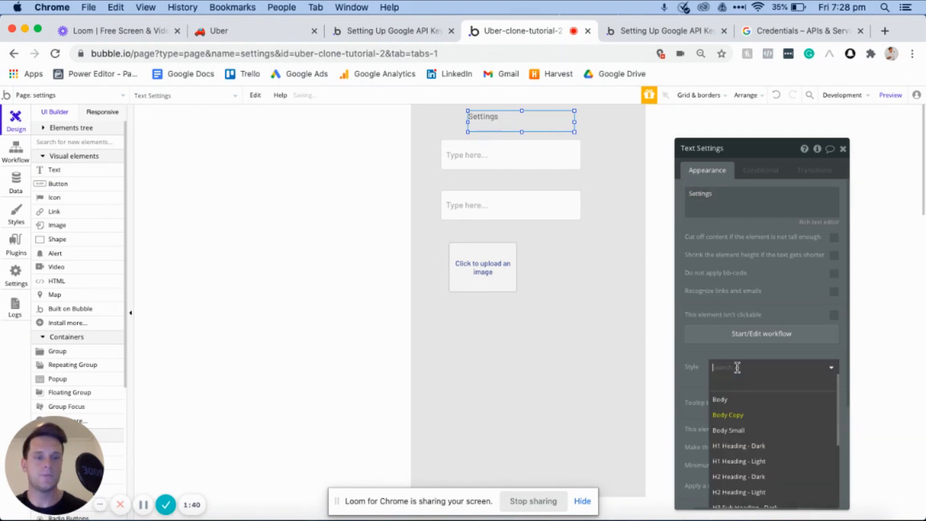
click(746, 476)
- Narrow the Settings heading to fit its text, centre it horizontally on the page, and nudge it down and slightly left
drag(574, 123, 517, 123)
right_click(511, 122)
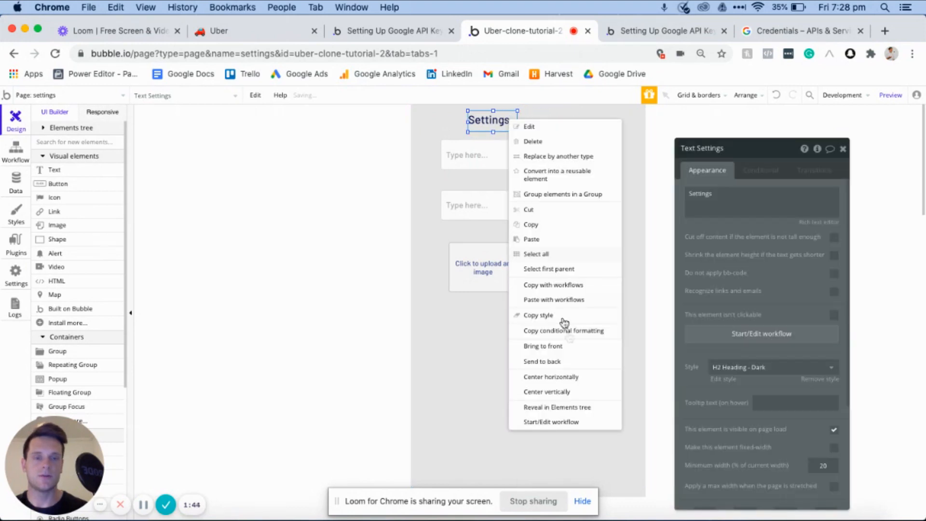
click(553, 377)
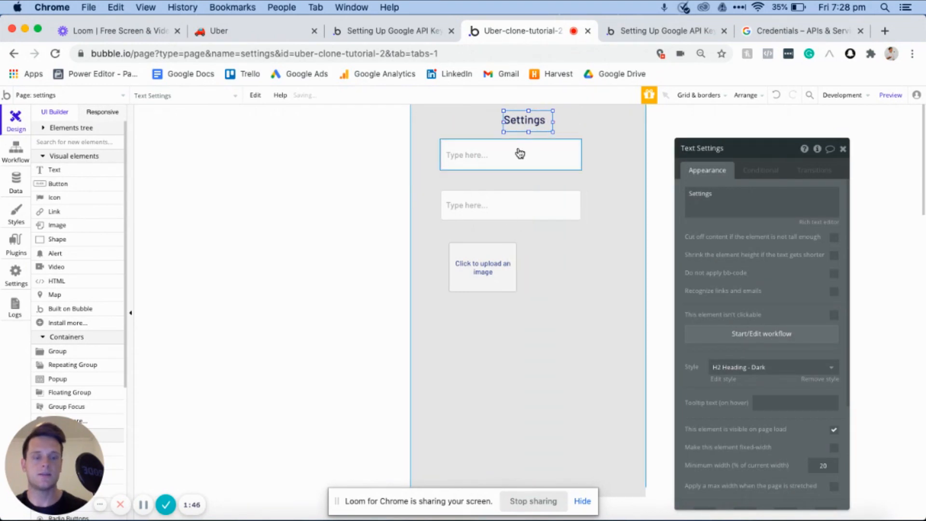
key(Down)
key(Down)
key(Left)
key(Left)
- Move the first input down and widen both inputs to about 324 px
drag(520, 154, 520, 165)
drag(583, 166, 608, 166)
click(573, 207)
drag(582, 210, 608, 206)
- Lower the second input and picture uploader together, and lower the first input, leaving space above each input for a label
shift+click(474, 265)
key(Down)
key(Down)
key(Down)
key(Down)
key(Down)
key(Down)
key(Down)
key(Down)
key(Down)
key(Down)
key(Down)
key(Down)
key(Down)
key(Down)
key(Down)
key(Down)
key(Down)
key(Down)
key(Down)
key(Down)
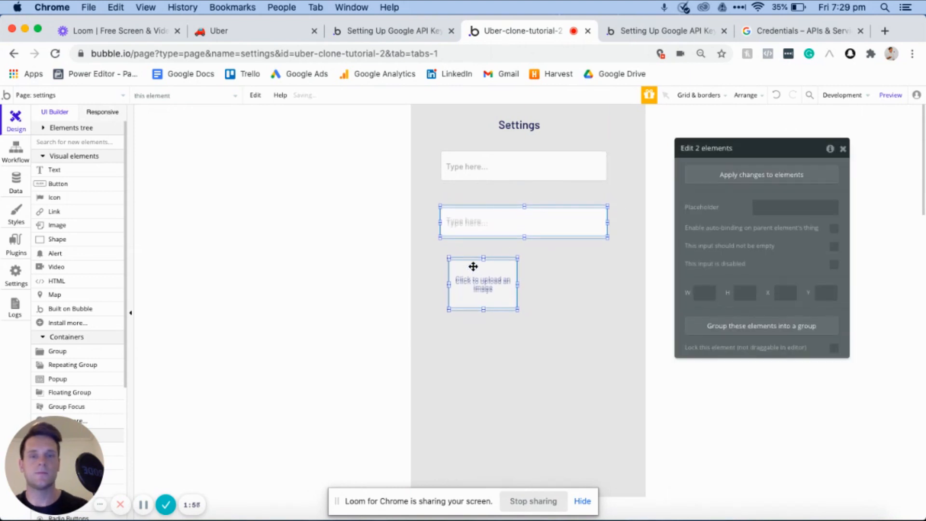
key(Down)
key(Down)
key(Down)
key(Down)
key(Down)
key(Down)
key(Down)
key(Down)
key(Down)
key(Down)
key(Down)
key(Down)
key(Down)
key(Down)
key(Down)
key(Down)
key(Down)
key(Down)
key(Down)
key(Down)
drag(484, 173, 481, 185)
- Place a copy of the Settings heading above the first input, change its text to "Name", and nudge the input up
click(515, 124)
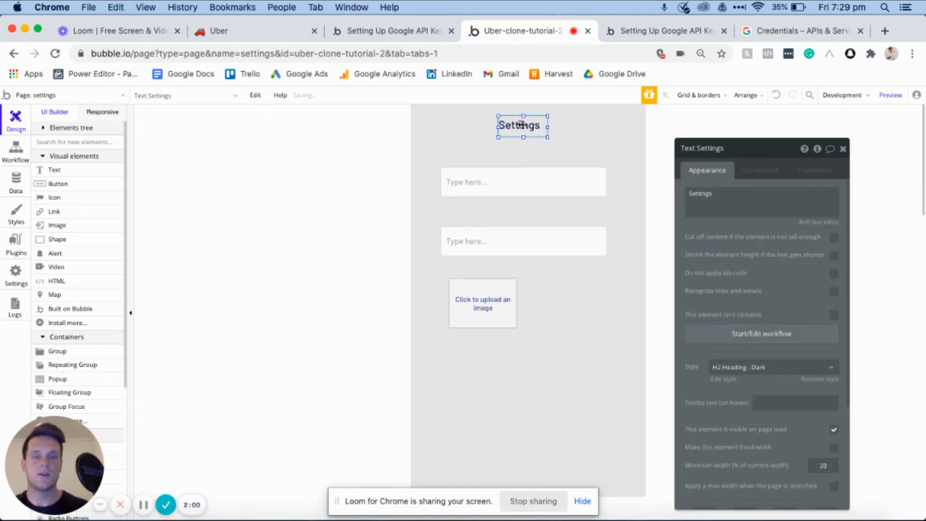
drag(515, 124, 462, 154)
double_click(461, 154)
triple_click(727, 201)
text(Name)
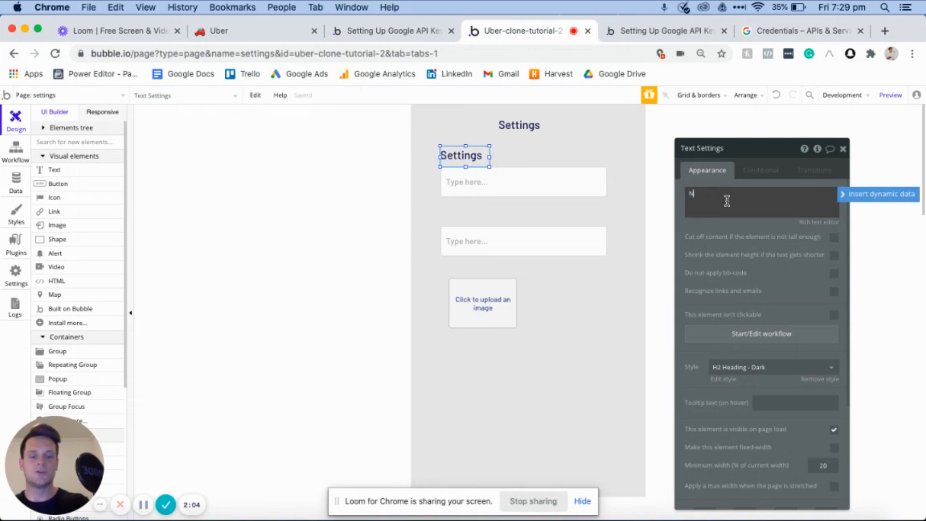
click(537, 184)
key(Up)
key(Up)
key(Up)
key(Up)
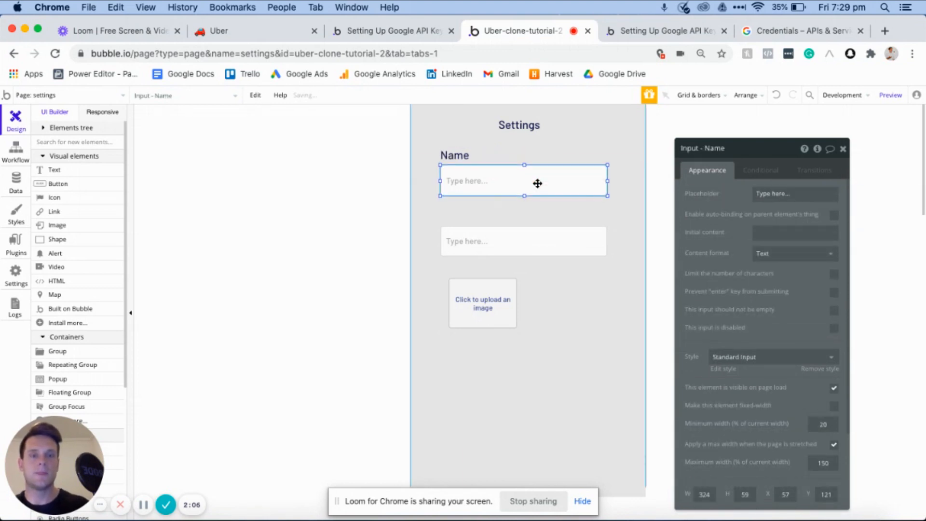
- Copy the Name label above the second input, change its text to "Phone", and move the input slightly up beneath it
click(459, 155)
key(super+c)
key(super+v)
drag(464, 162, 461, 212)
double_click(461, 212)
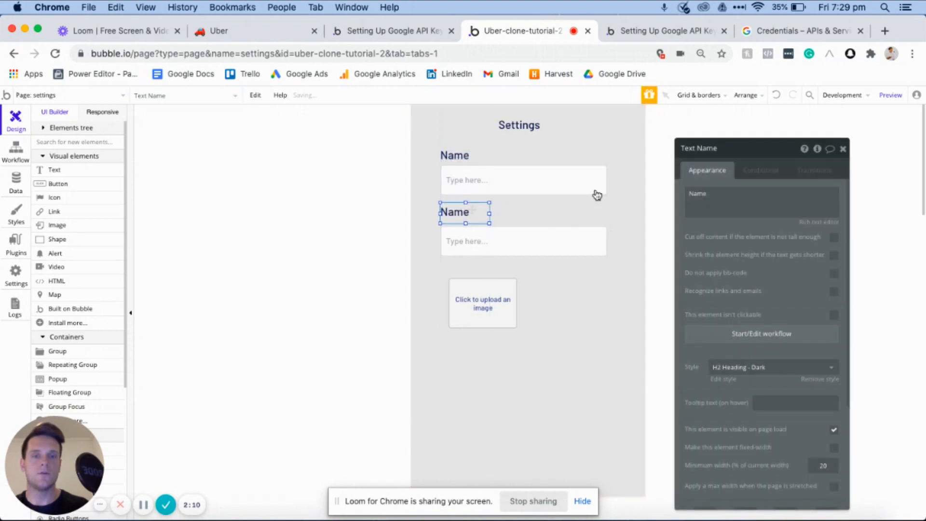
double_click(710, 195)
text(Phone)
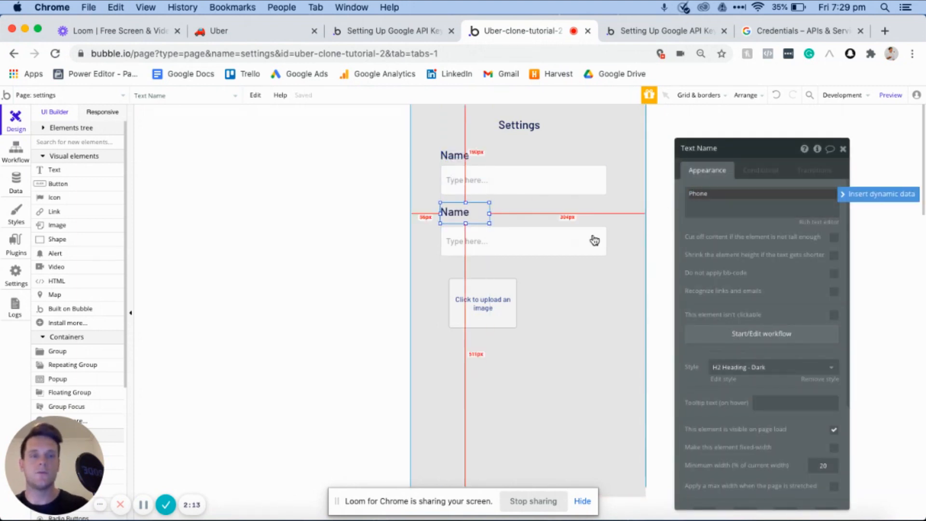
drag(561, 237, 561, 234)
- Copy the Phone label above the picture uploader, left-align the uploader beneath it, and change the copied label's text to "Photo"
drag(459, 212, 457, 274)
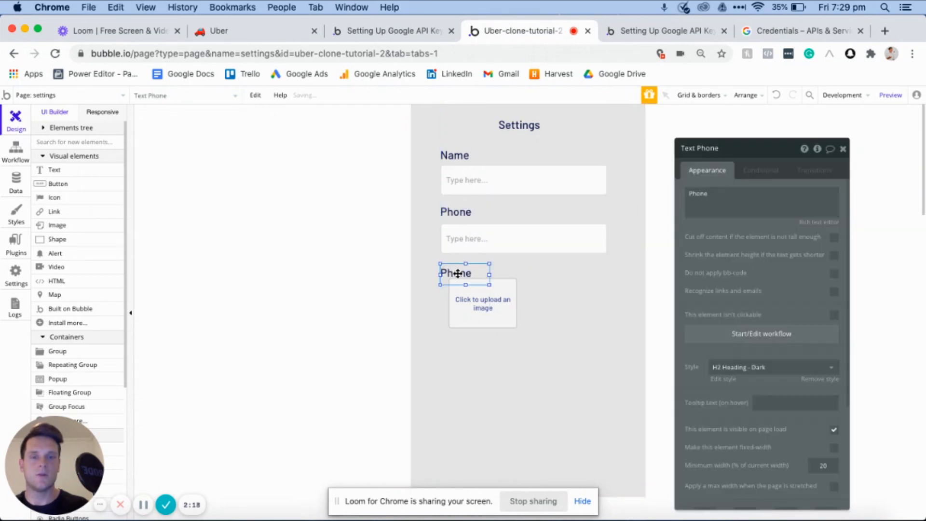
click(476, 318)
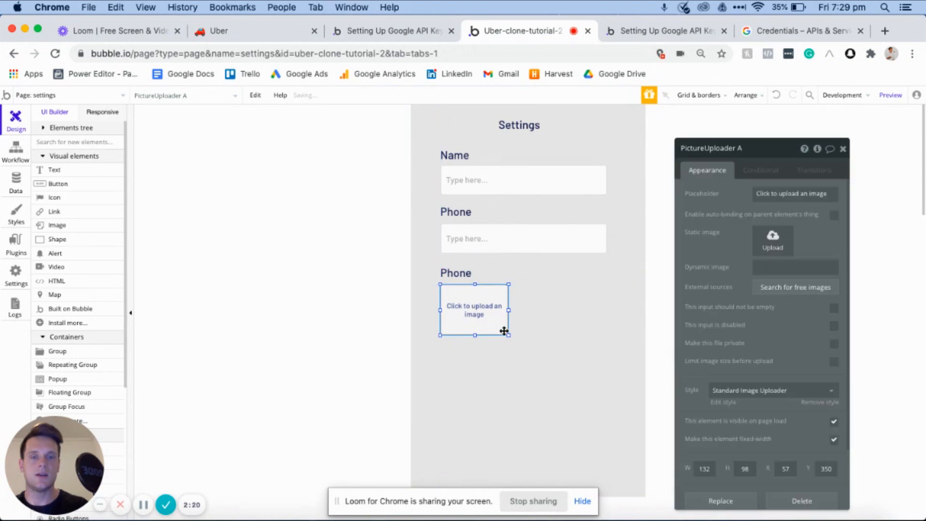
click(460, 272)
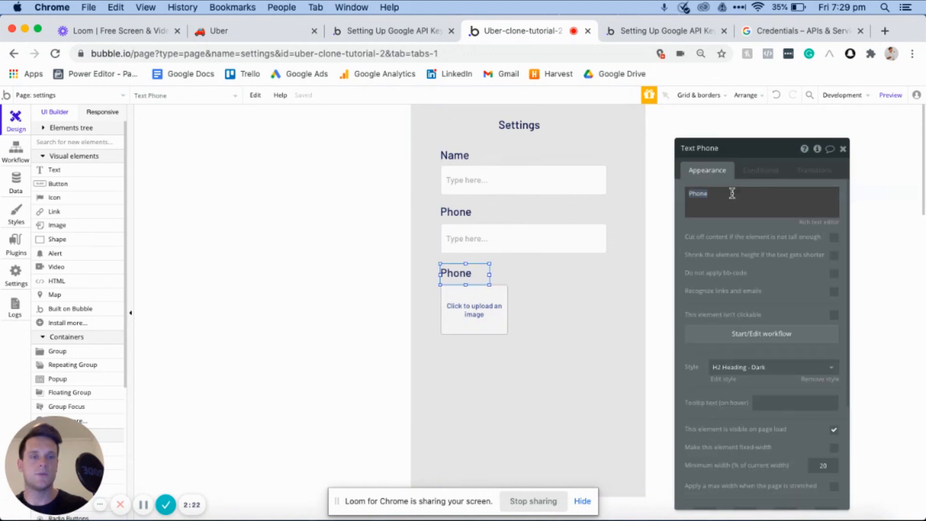
double_click(732, 193)
text(Photo)
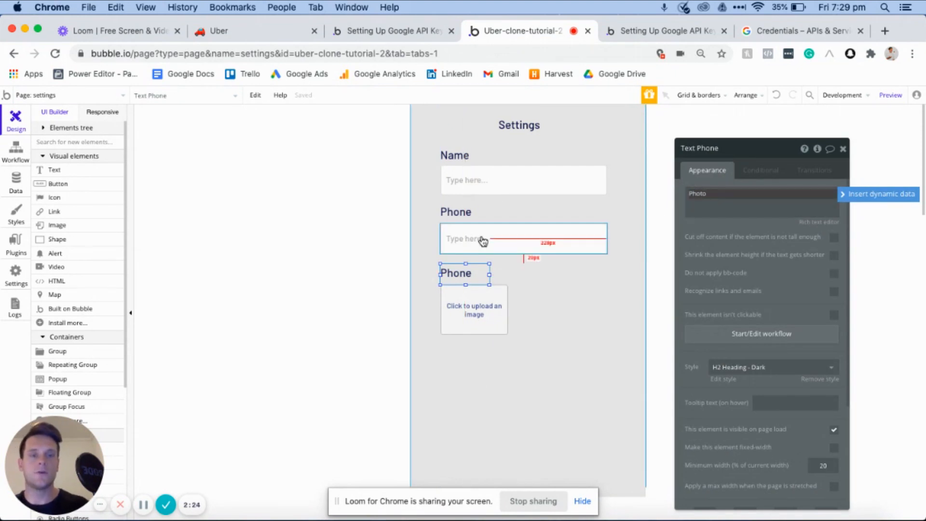
- Rename the second input's identifier as "Phone" and the picture uploader's as "Profile-photo"
click(581, 234)
click(758, 152)
drag(757, 149, 709, 148)
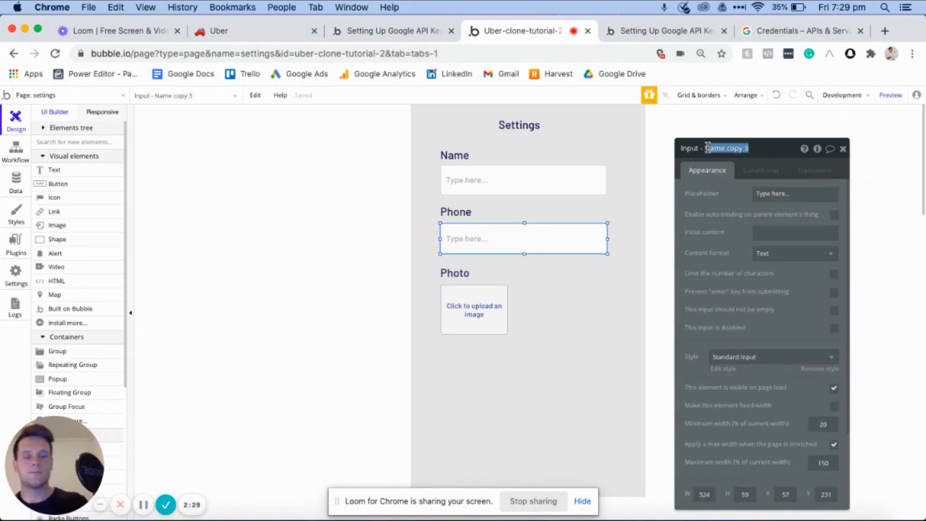
key(BackSpace)
text(Phone)
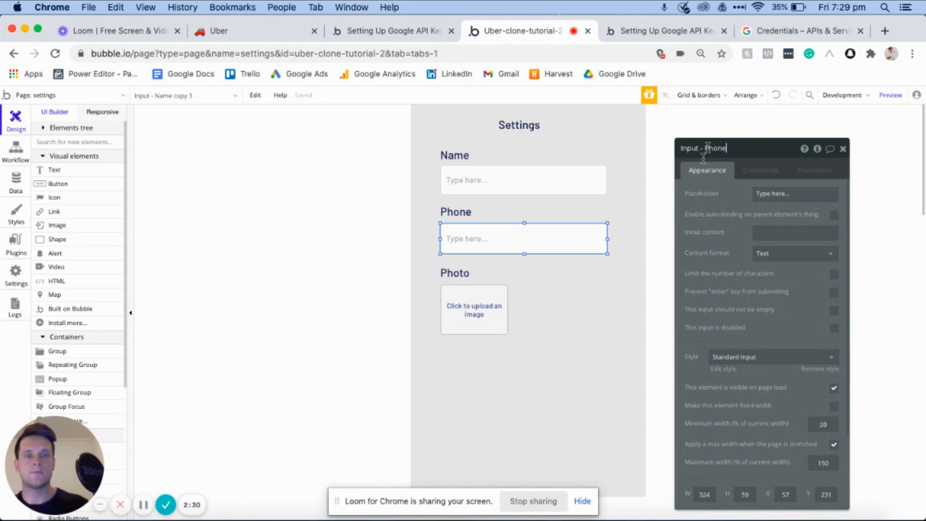
click(472, 313)
click(756, 147)
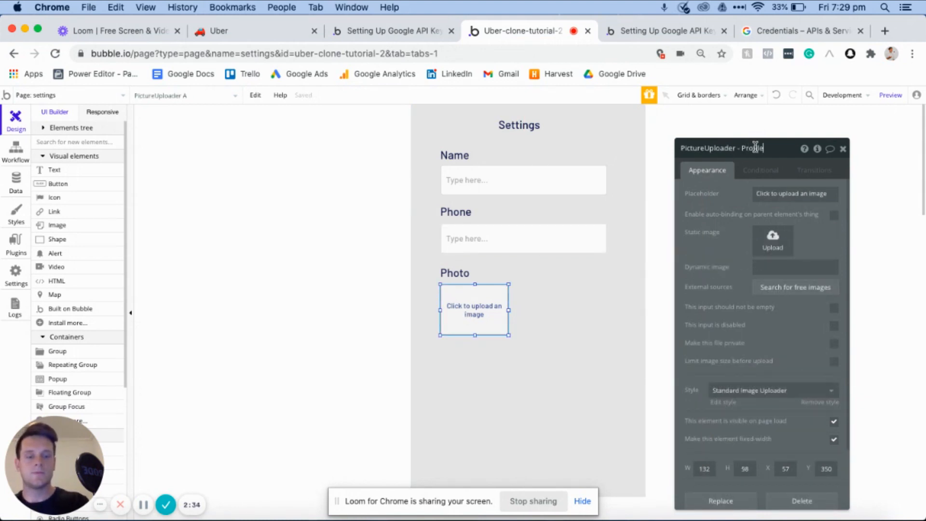
- Place a copy of the Name label beneath the picture uploader and change its text to "Card number"
click(461, 155)
key(super+c)
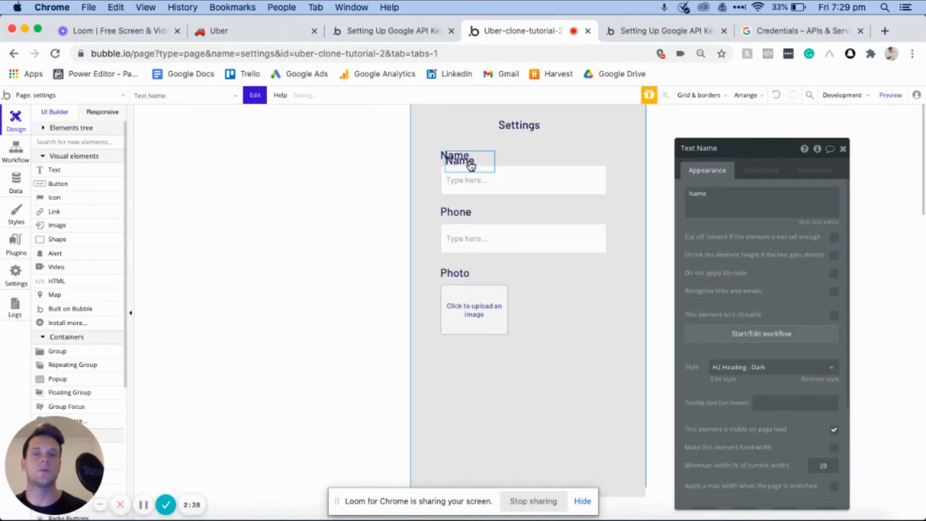
key(super+v)
drag(462, 351, 460, 350)
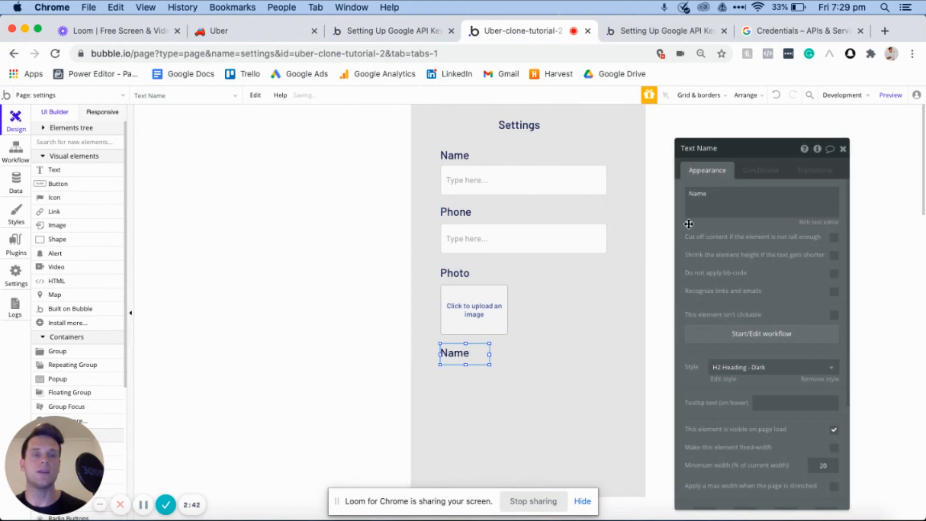
double_click(723, 199)
text(Card number)
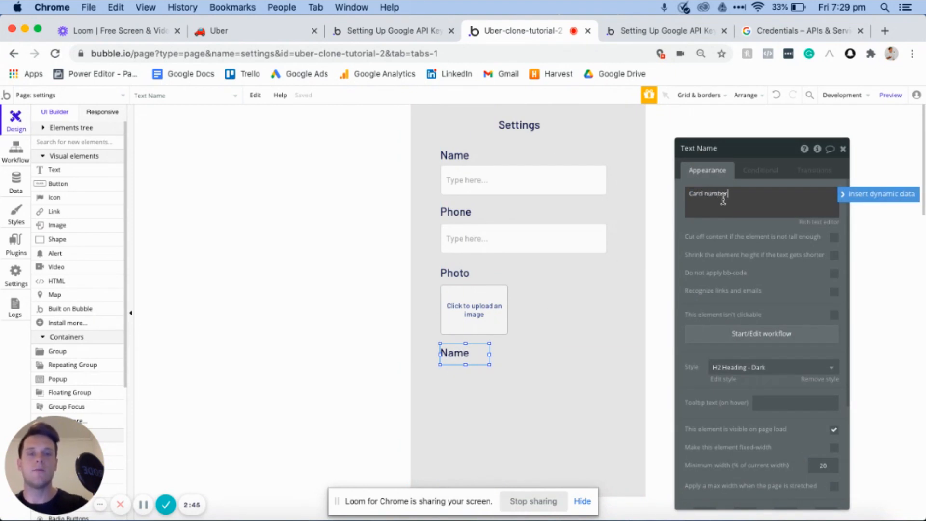
- Copy the Name input beneath the Card number label and widen the label so its full text fits
click(499, 182)
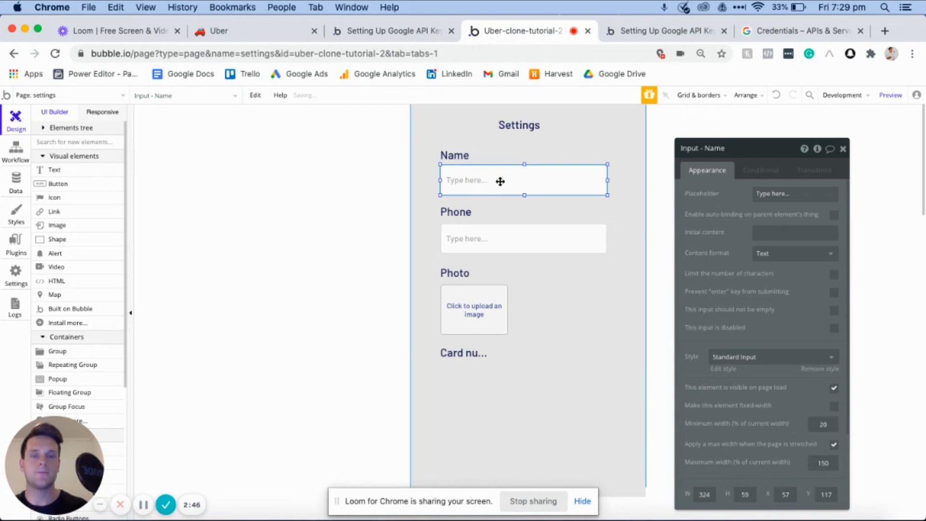
drag(499, 181, 491, 373)
click(476, 355)
drag(526, 354, 550, 356)
- Rename the input beneath the Card number label as "Card-number"
click(562, 379)
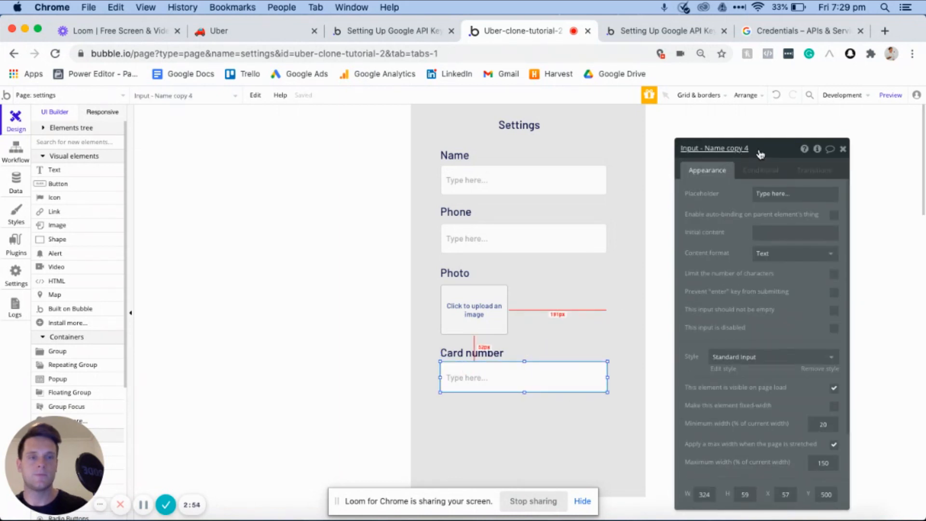
drag(757, 148, 705, 148)
key(BackSpace)
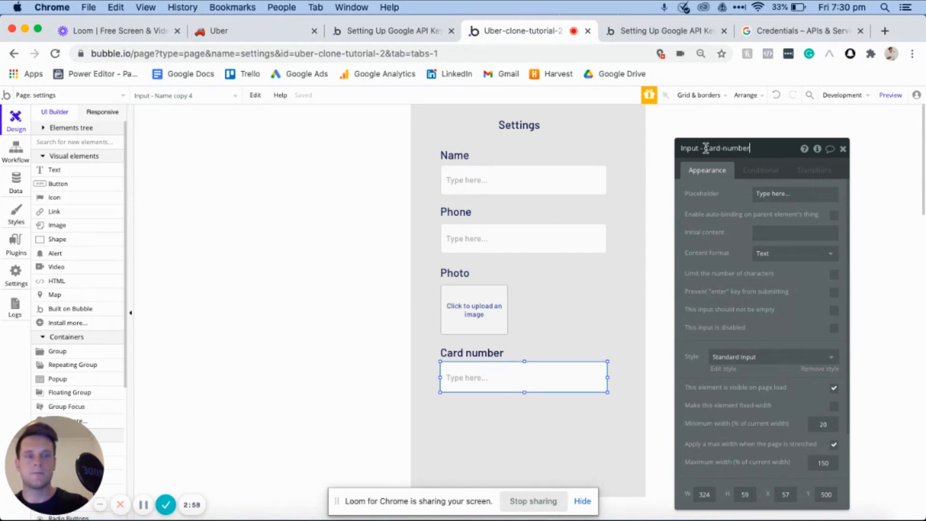
- Copy the card number input beneath itself, shrink the copy to about half width, and place a duplicate beside it
drag(492, 374, 493, 411)
drag(607, 415, 519, 415)
key(super+c)
key(super+v)
click(505, 414)
- Add a button beneath the two half-width inputs, label it "Update", and resize it to about 144 by 44
click(350, 368)
scroll(350, 368, down, 1)
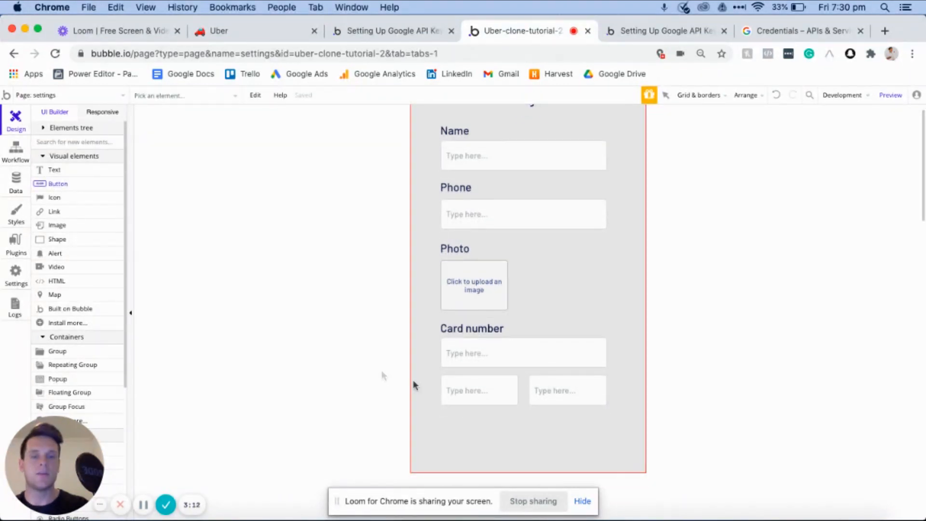
mouse_move(442, 415)
mouse_down()
mouse_move(524, 446)
mouse_move(534, 436)
mouse_move(524, 431)
mouse_up()
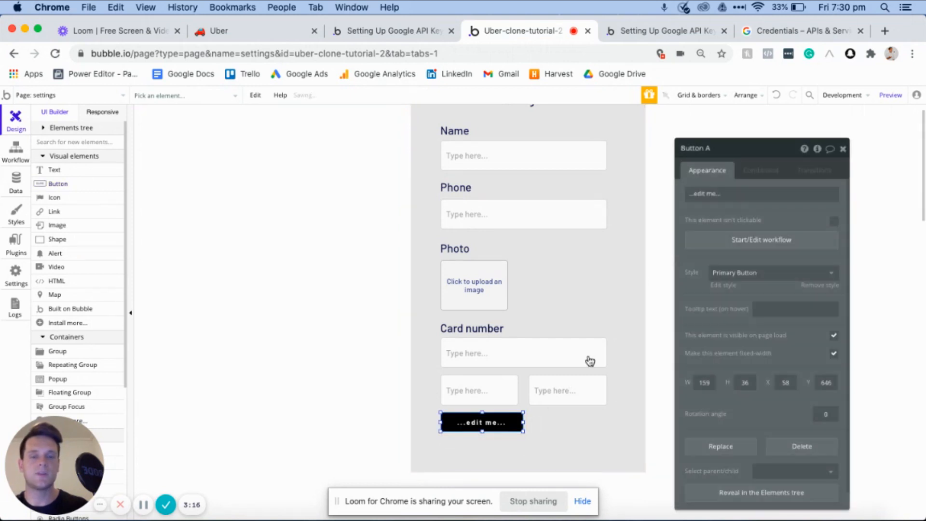
text(Update)
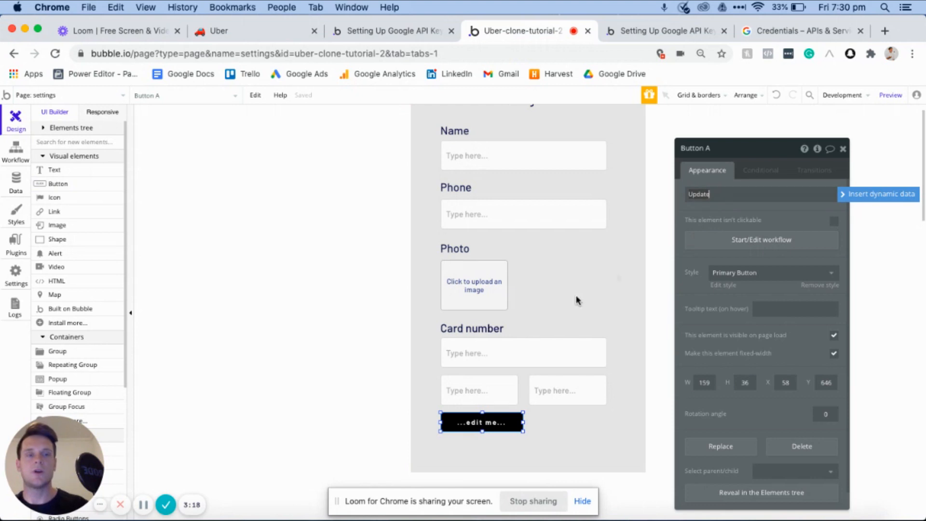
drag(521, 422, 479, 438)
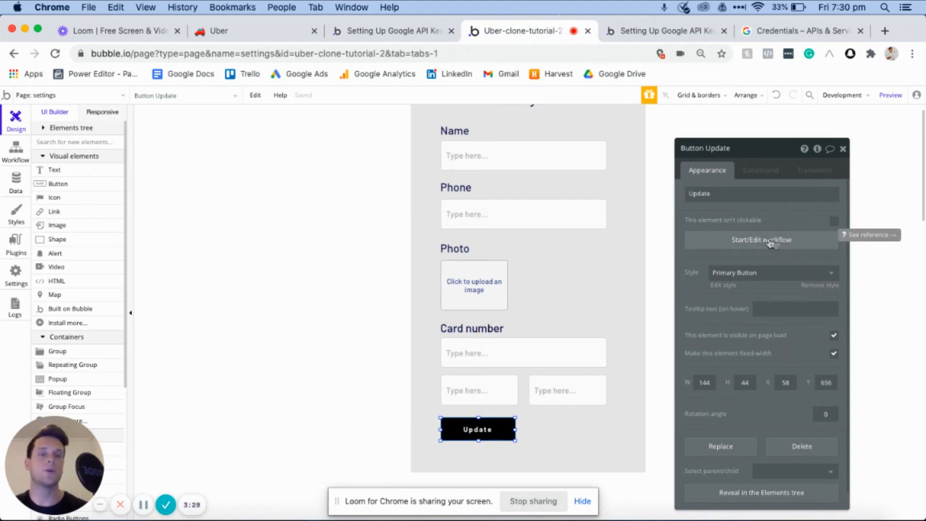
- Start a workflow for the Update button with a Make changes to thing action targeting the Current User
click(770, 241)
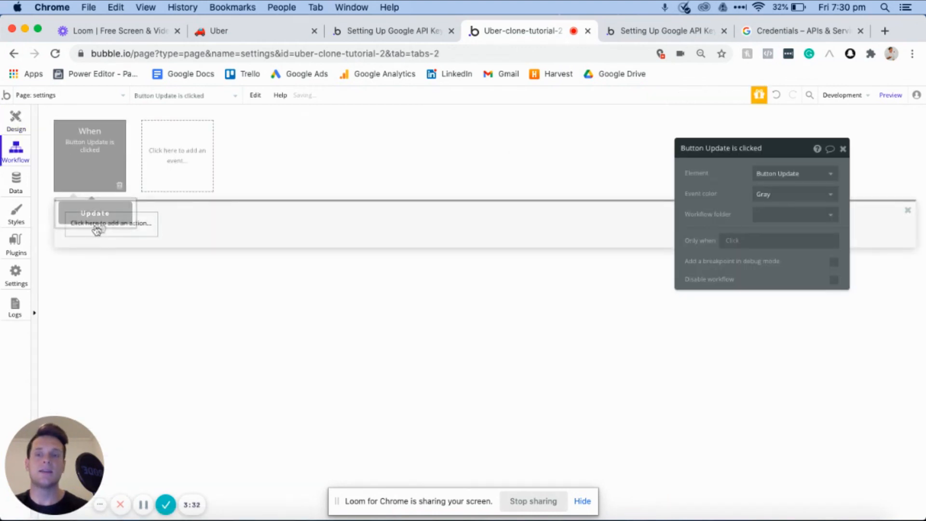
click(107, 223)
mouse_move(99, 288)
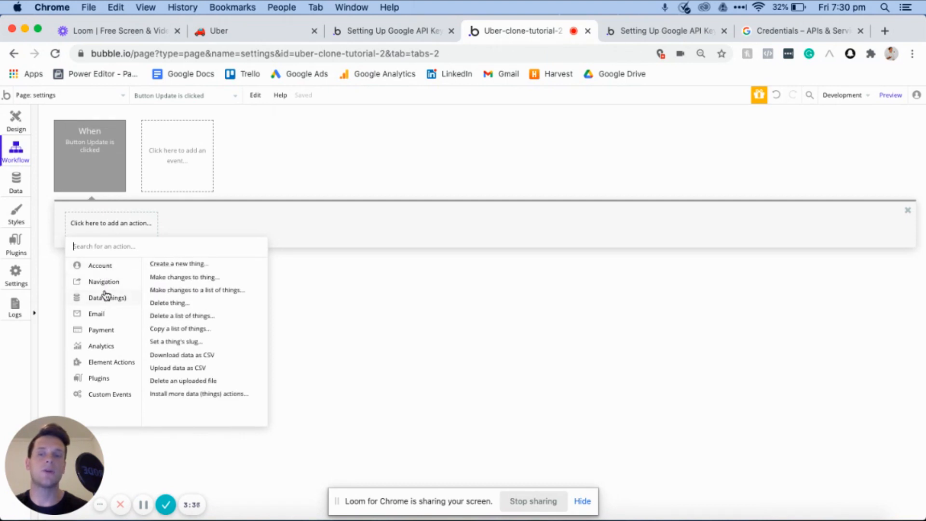
click(174, 279)
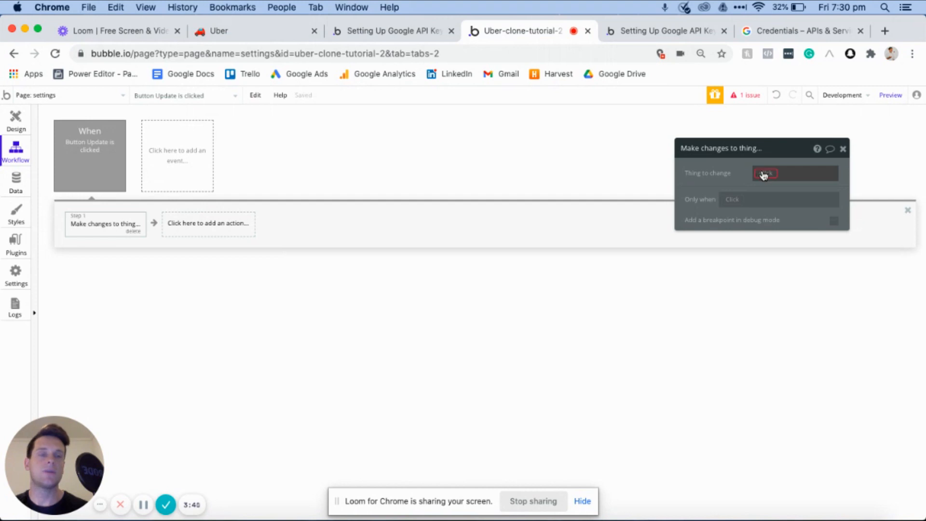
click(764, 175)
click(766, 186)
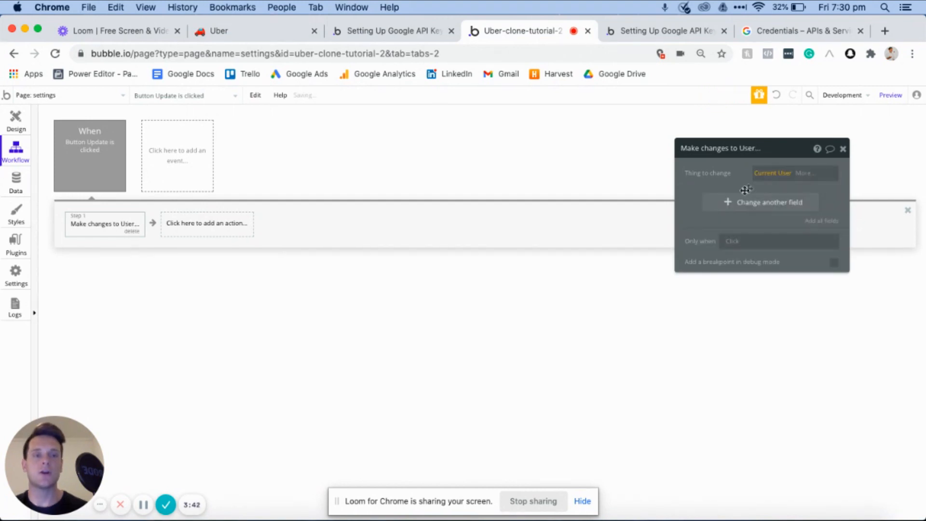
- Add a field change to the action that sets the user's Name to Input - Name's value
click(732, 206)
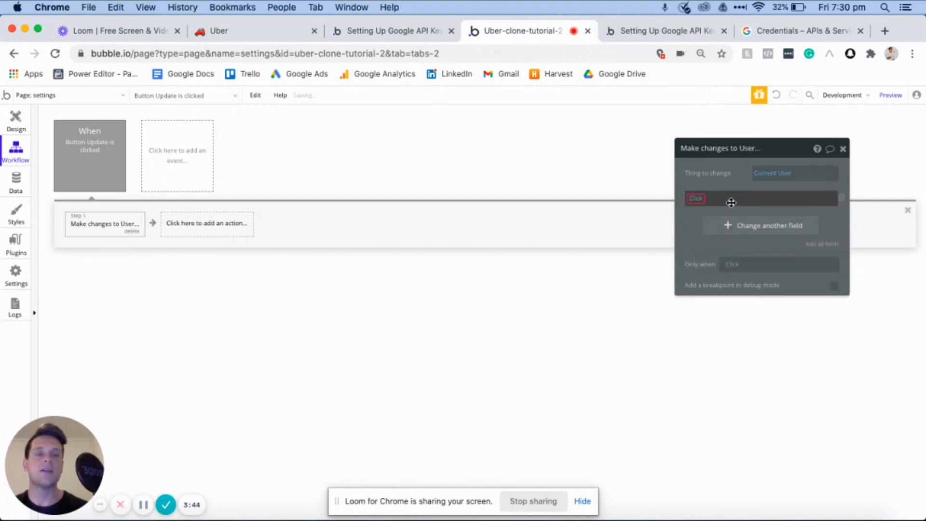
click(698, 199)
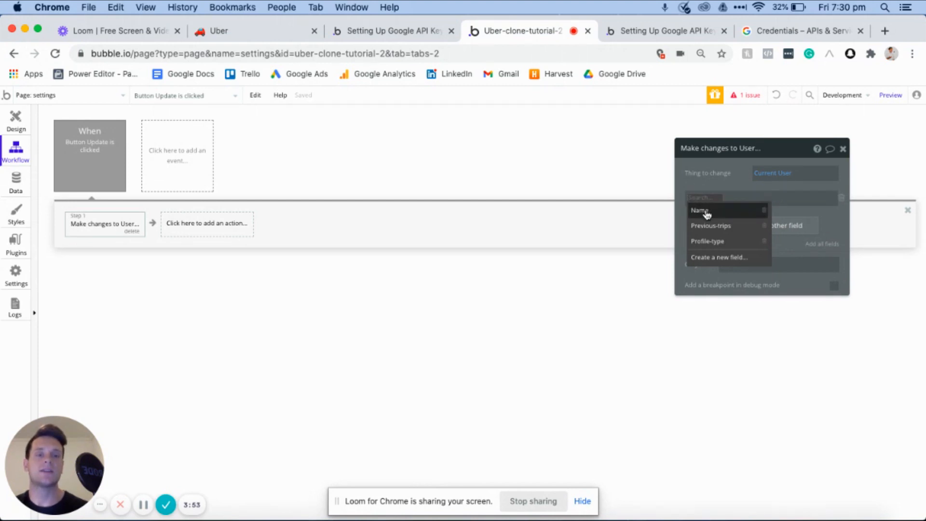
click(706, 211)
click(728, 198)
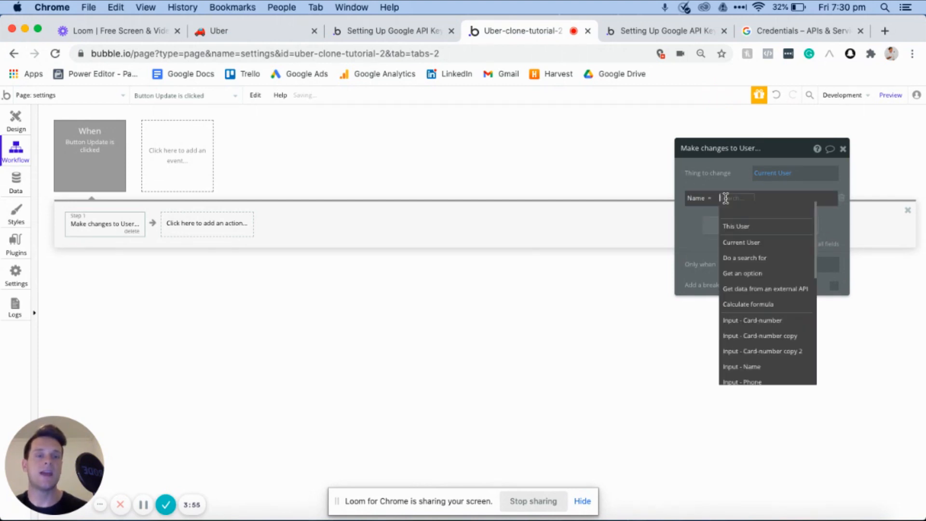
click(771, 366)
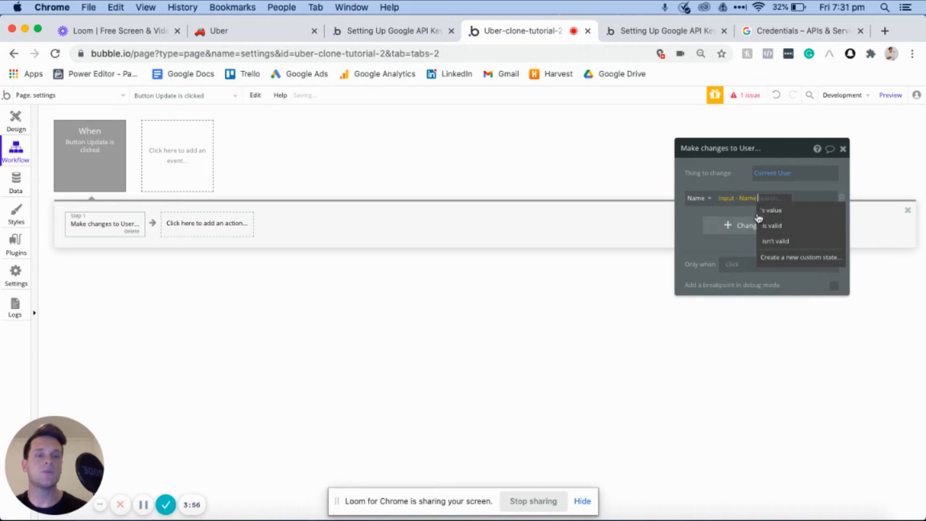
click(772, 211)
click(725, 225)
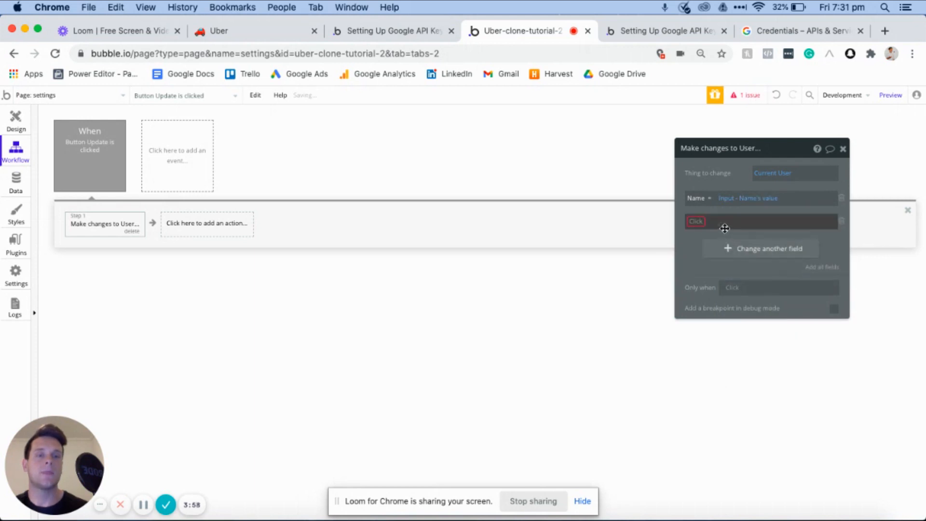
click(692, 220)
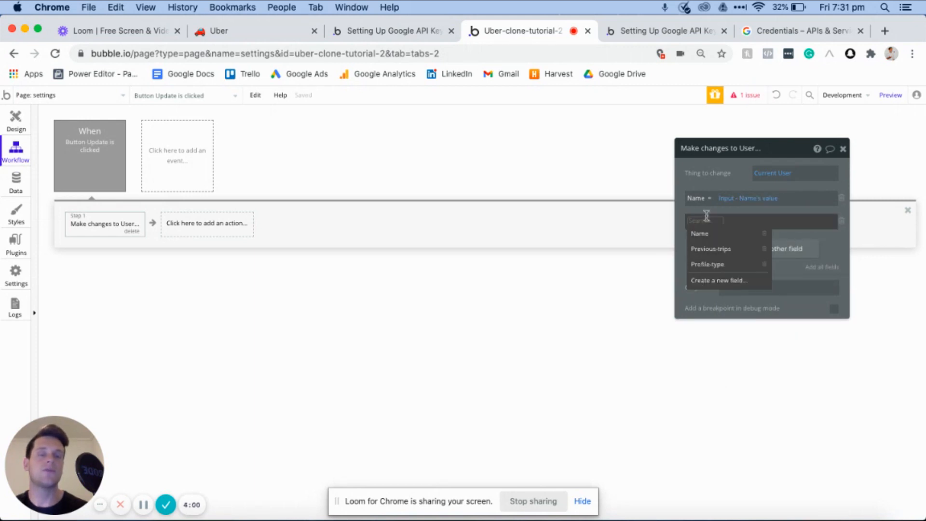
click(842, 222)
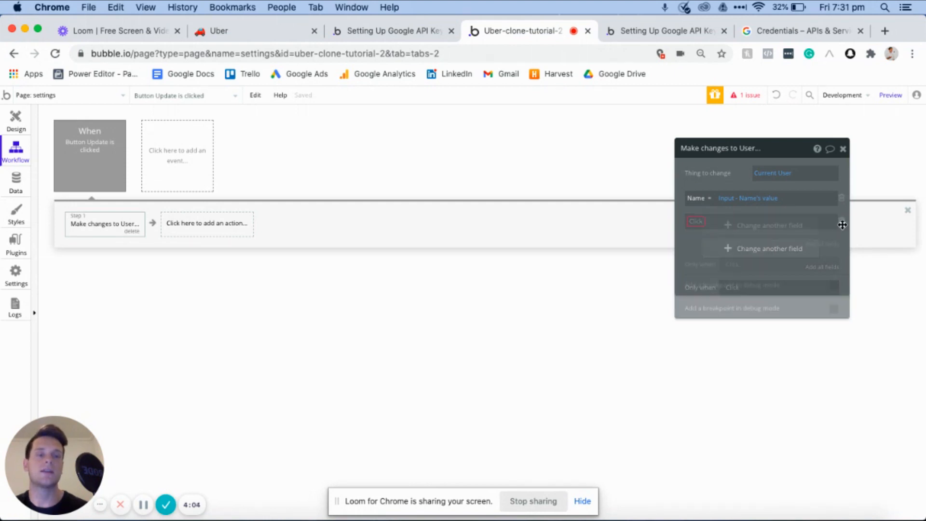
- Set the Name input's initial content on the settings page to the dynamic value Current User's Name
click(16, 120)
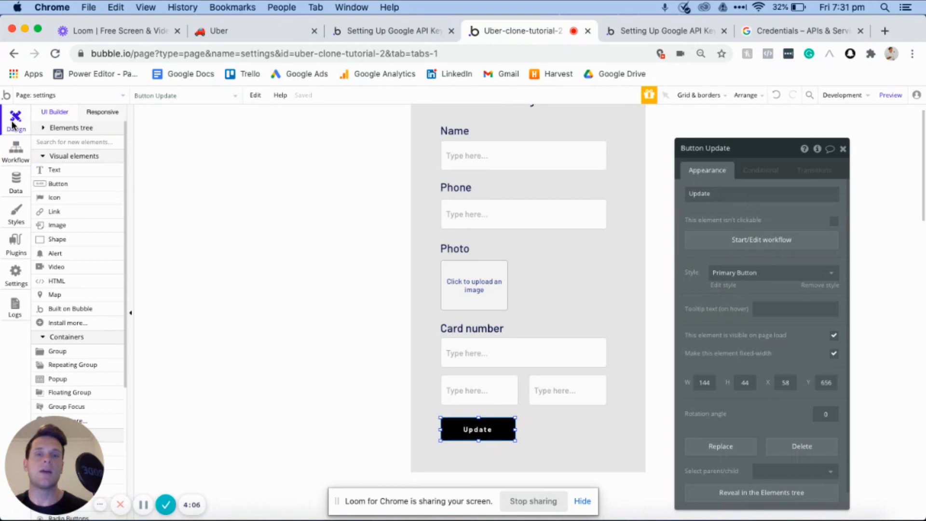
click(475, 180)
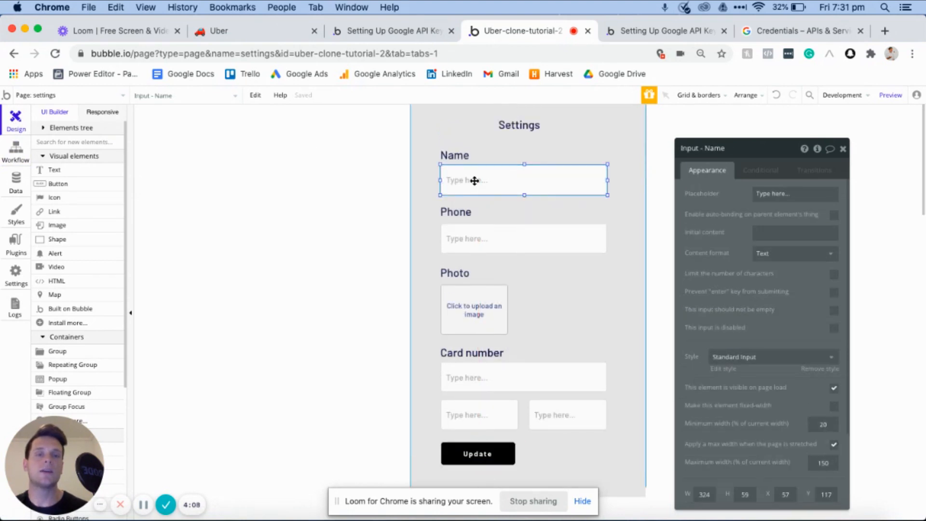
click(769, 233)
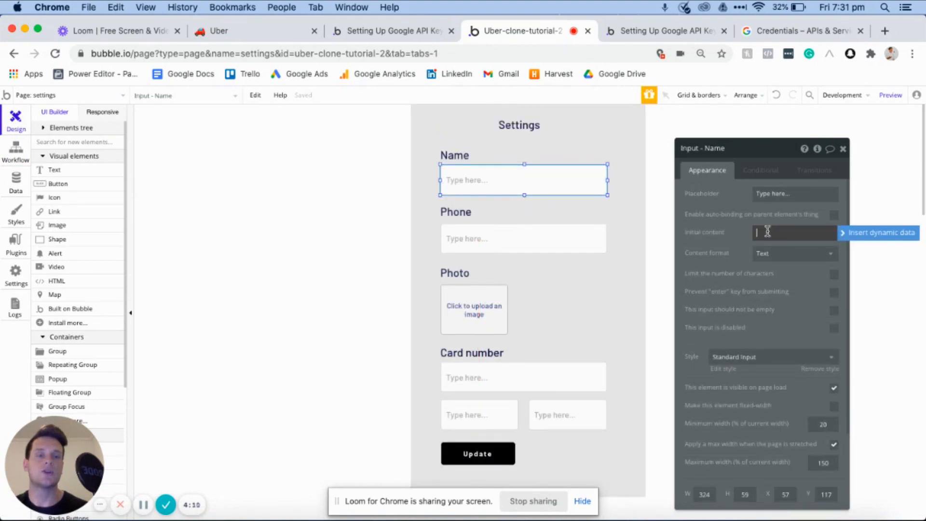
click(846, 233)
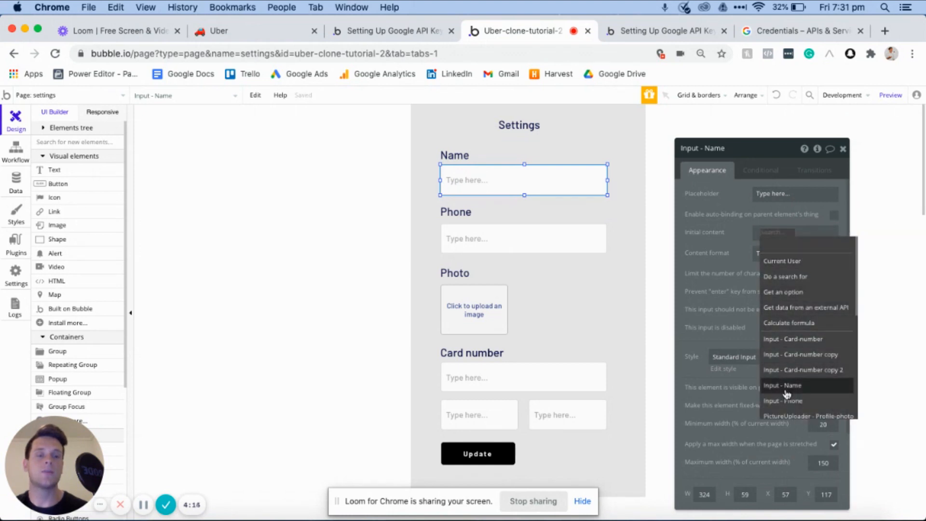
click(782, 267)
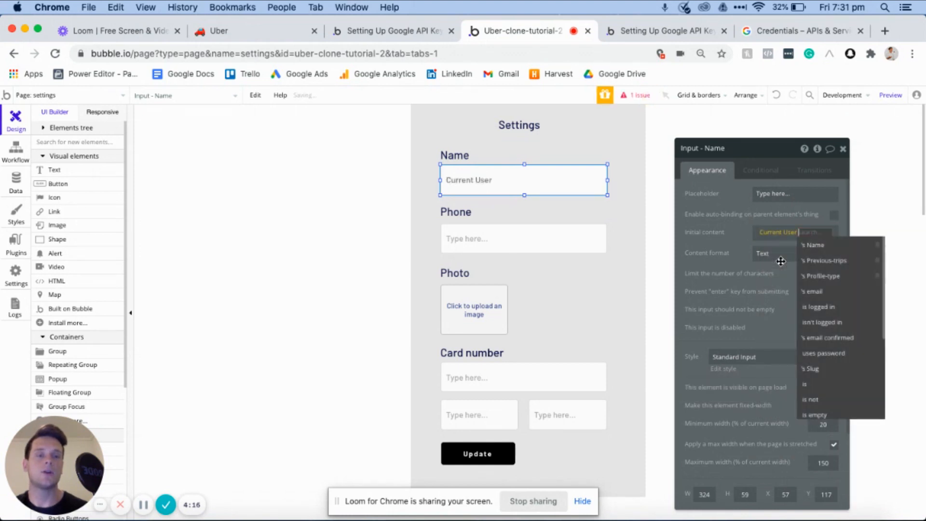
click(824, 243)
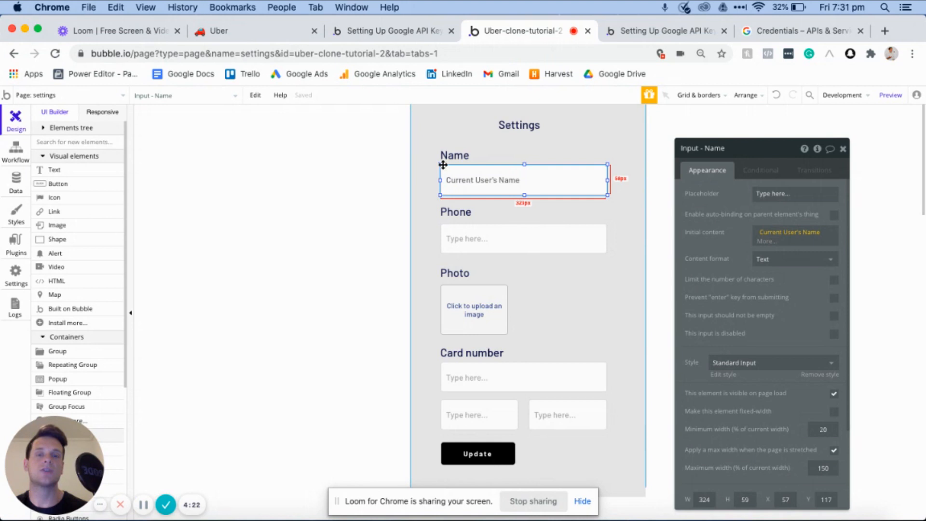
click(707, 239)
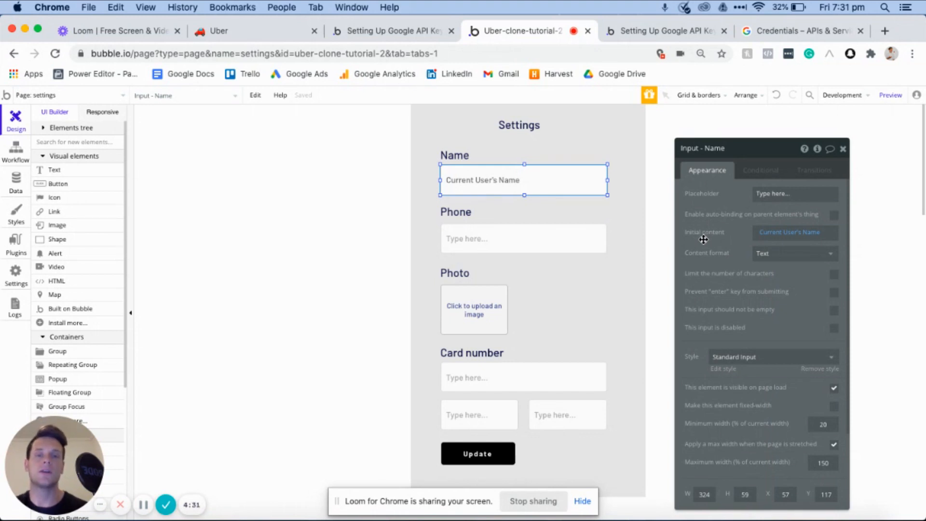
click(623, 254)
scroll(624, 254, down, 2)
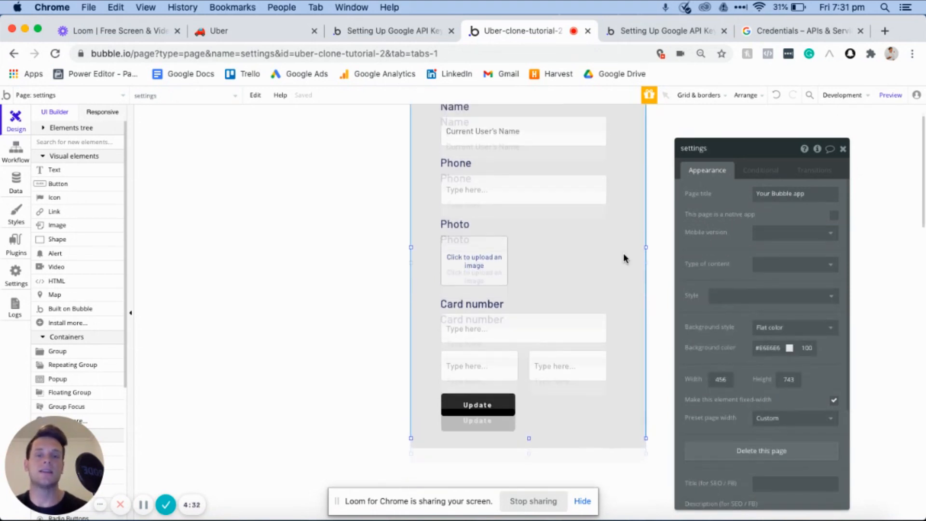
scroll(623, 258, up, 2)
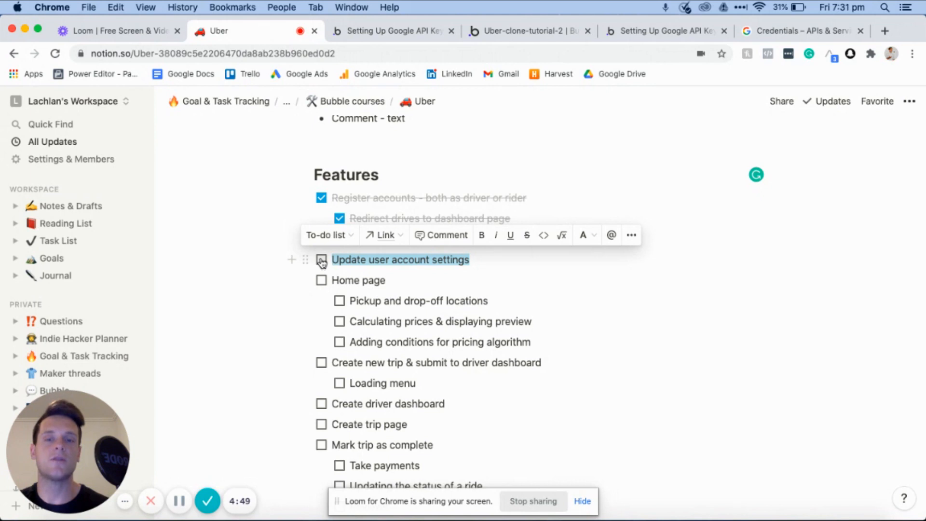
- In the Notion page for the Uber project, mark the "Update user account settings" feature as done
click(322, 261)
click(485, 257)
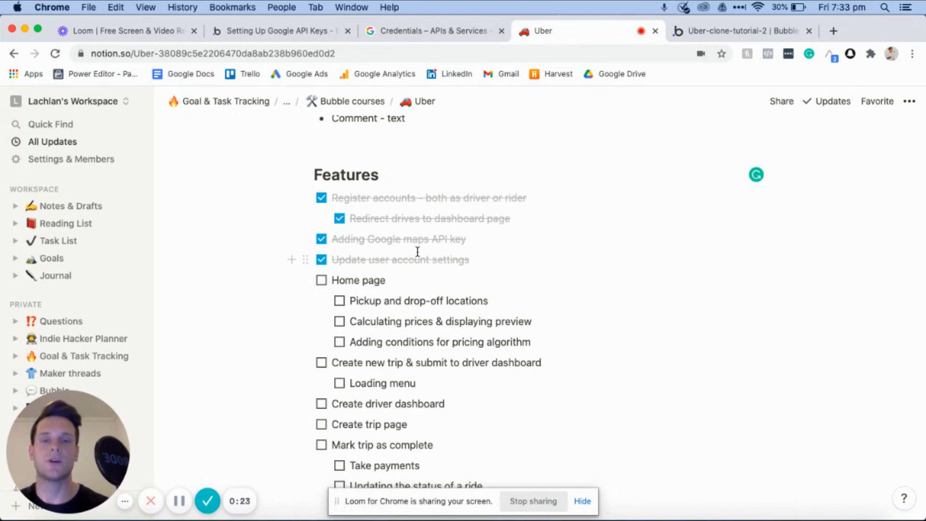
triple_click(392, 282)
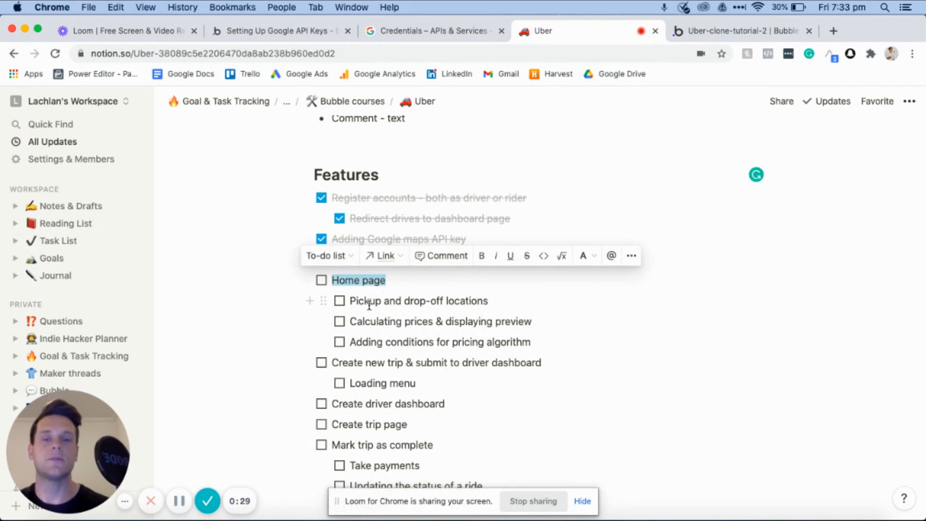
click(398, 300)
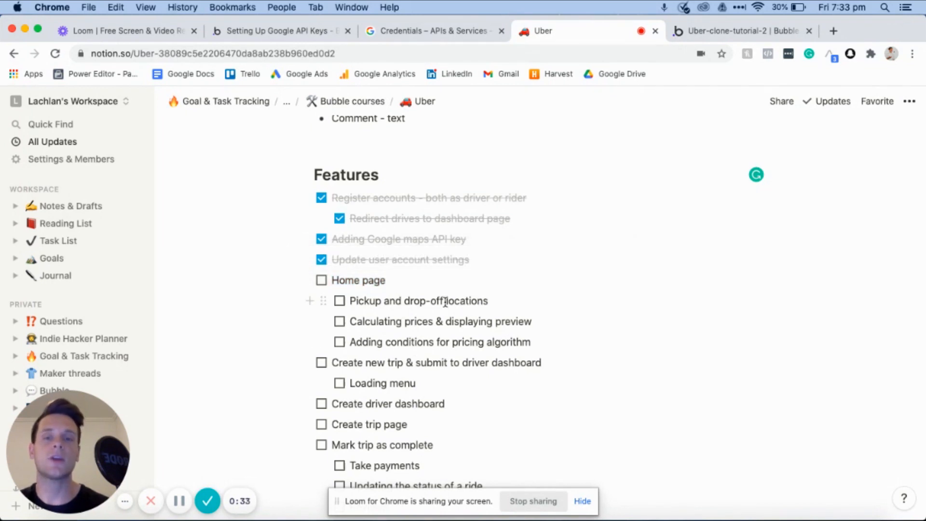
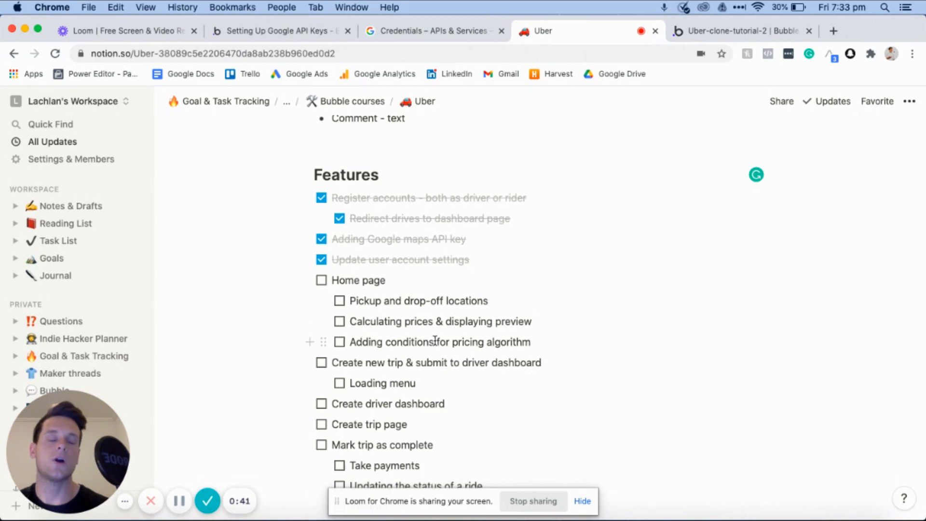
- Switch to the Bubble editor, open the home page, and resize and reposition the map to nearly fill the page width
click(719, 29)
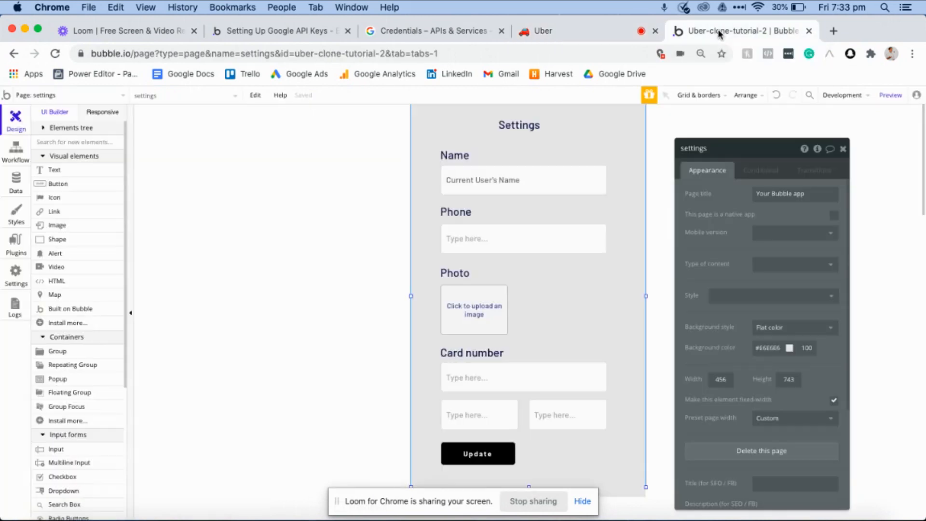
click(95, 99)
click(187, 131)
double_click(528, 217)
drag(627, 409, 648, 411)
drag(577, 360, 572, 358)
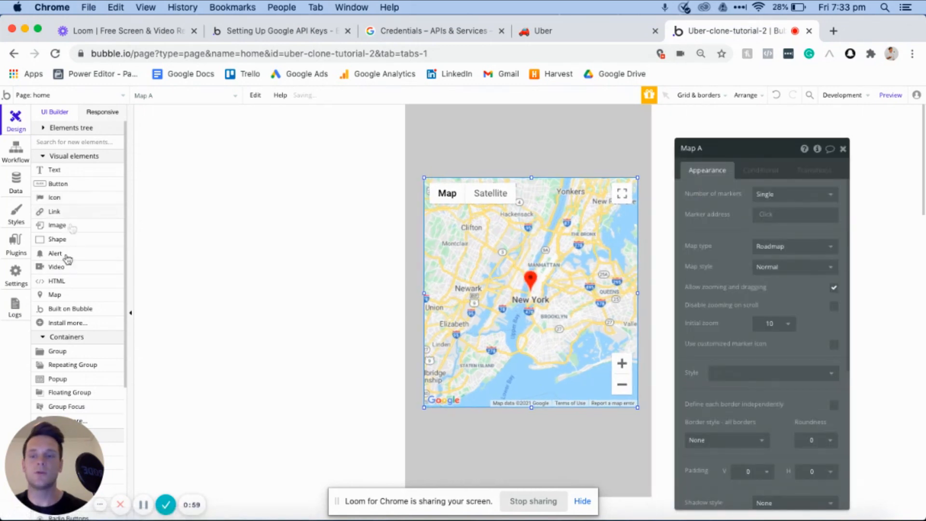
- Add a search box above the map on the home page and set its choices style to Geographic places
scroll(68, 367, down, 4)
scroll(76, 372, down, 3)
click(70, 361)
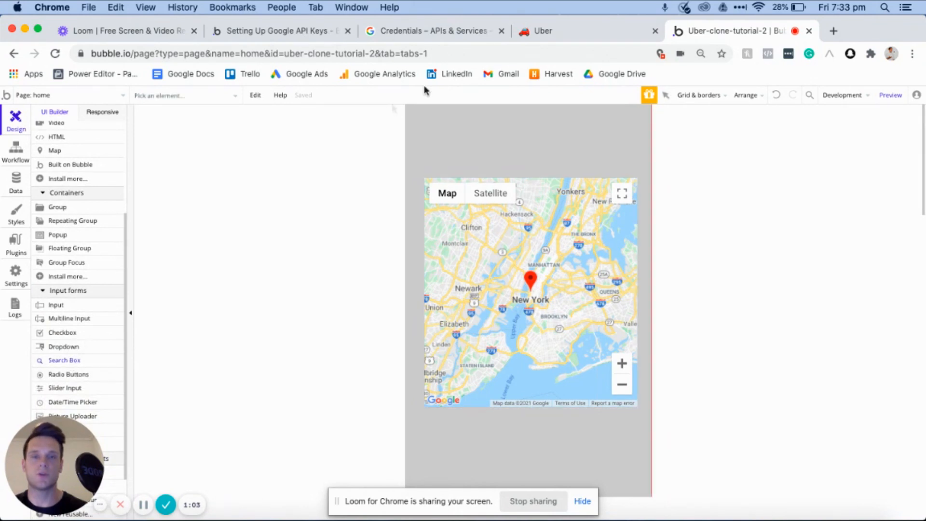
mouse_move(482, 125)
mouse_down()
mouse_move(594, 150)
mouse_move(612, 144)
mouse_up()
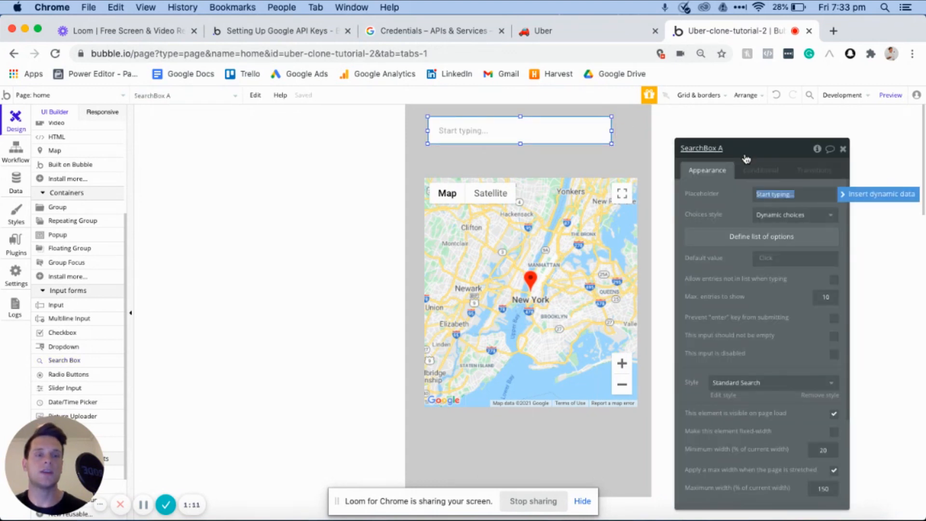
click(780, 217)
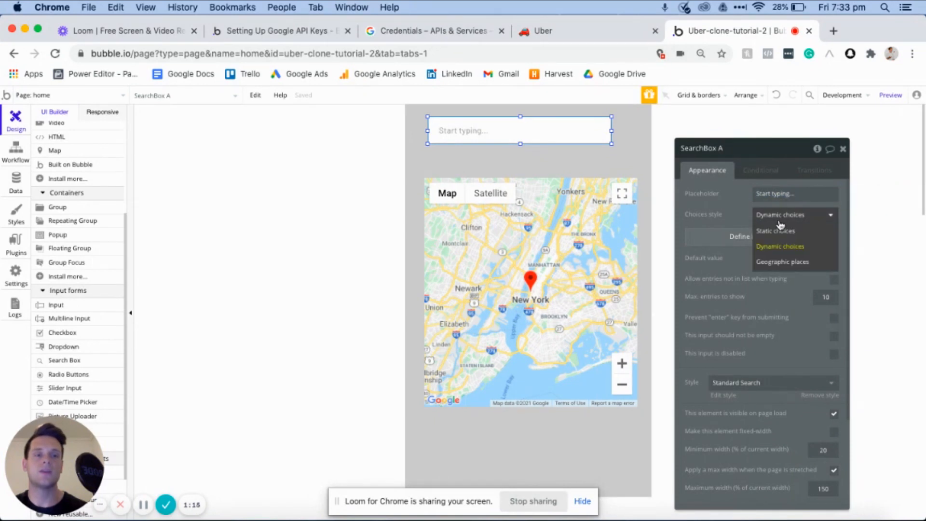
click(778, 263)
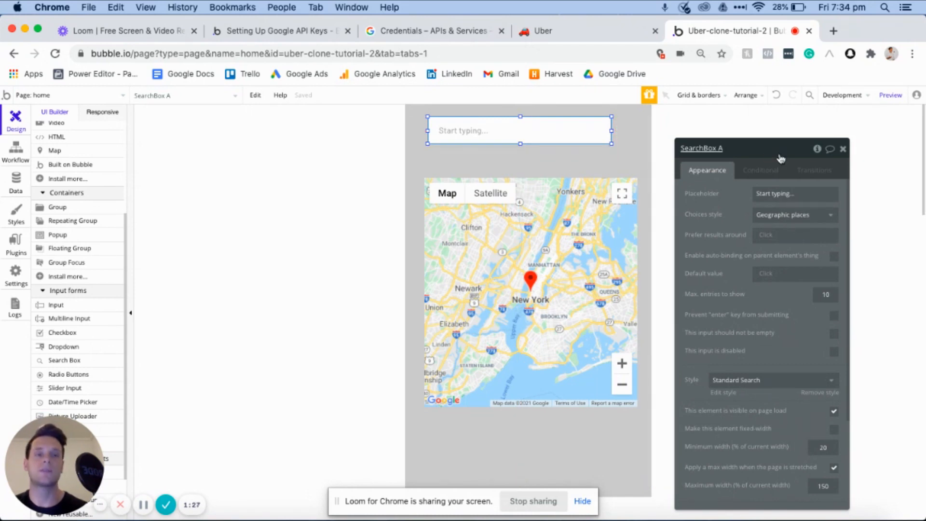
- Rename the search box as SearchBox - Current-address and set its placeholder to "Where from..."
click(754, 149)
key(BackSpace)
text(- Current Address)
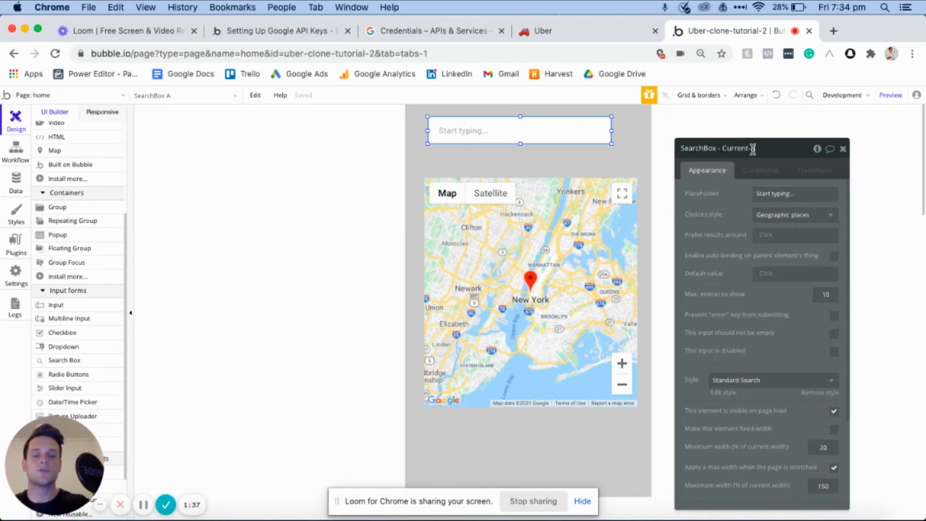
click(782, 194)
text(Where from)
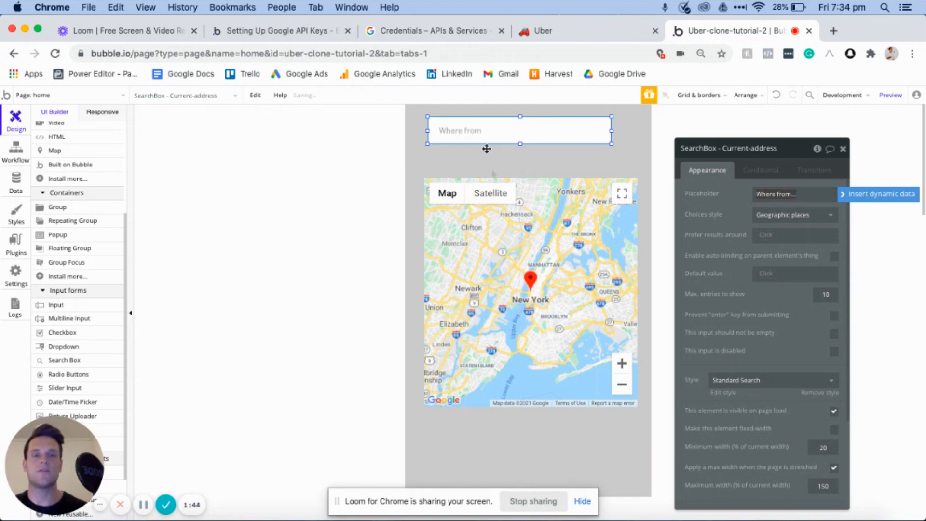
- Move the map down slightly and place a copy of the "Where from..." search box between the original and the map
click(502, 217)
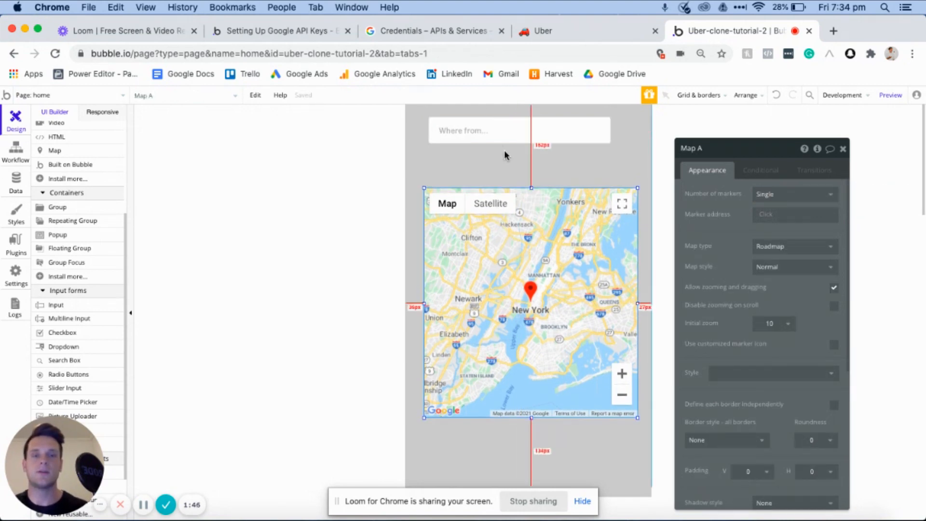
click(500, 136)
key(super+c)
key(super+v)
drag(516, 132, 513, 161)
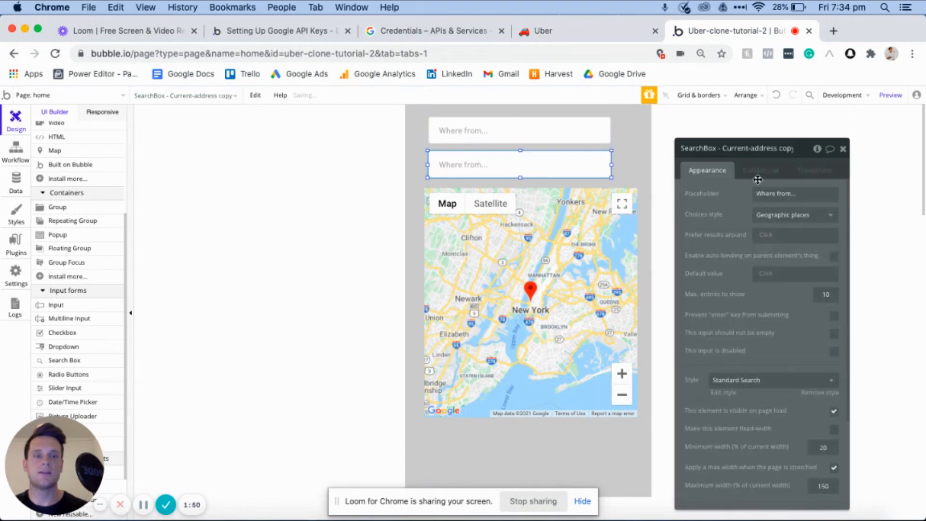
- Set the copied search box's placeholder to "Where to..." and rename it as SearchBox - destination
triple_click(770, 193)
click(778, 194)
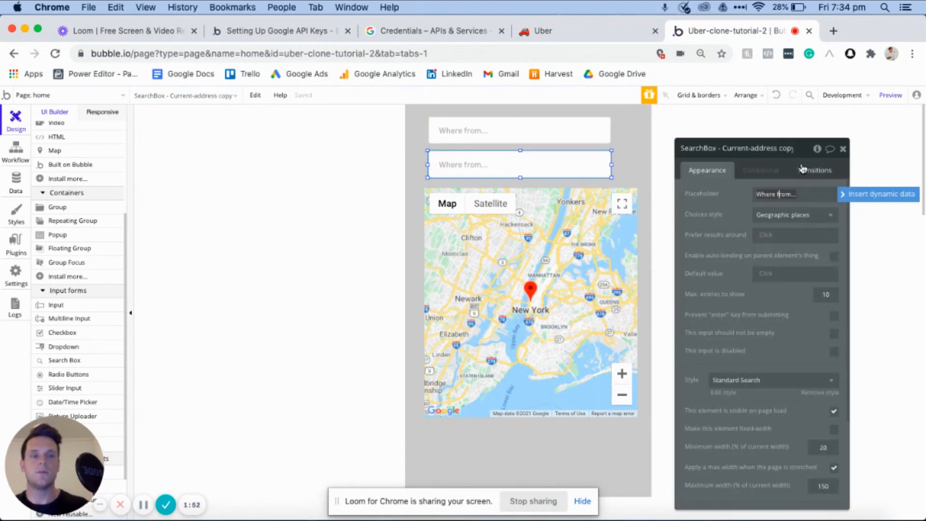
key(shift+End)
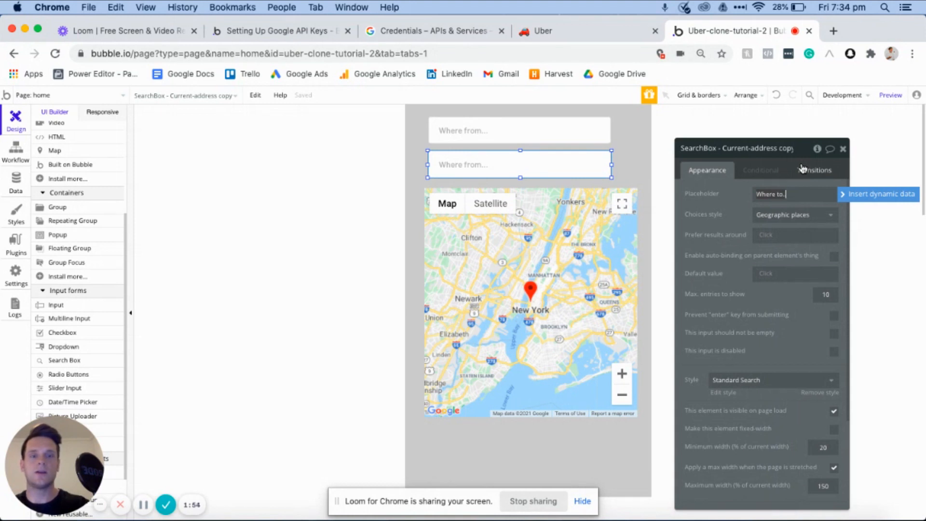
click(733, 145)
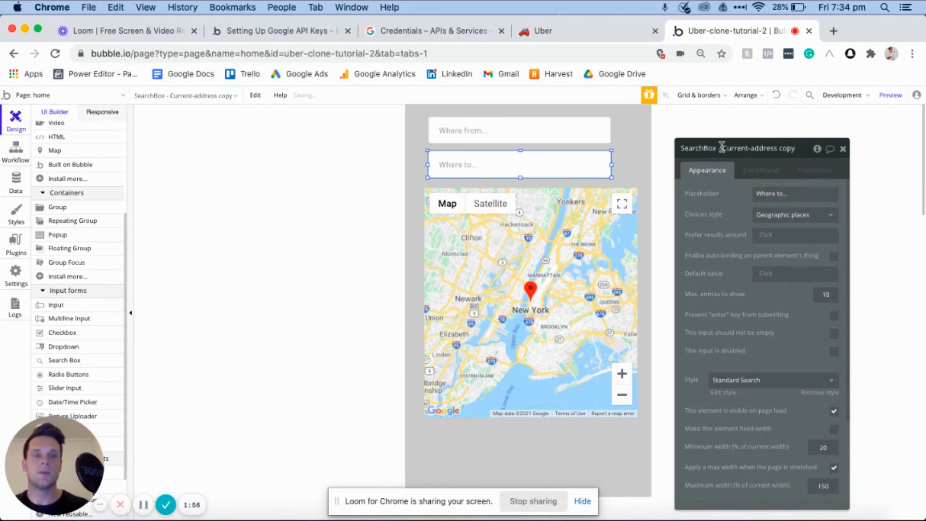
key(shift+End)
text(De)
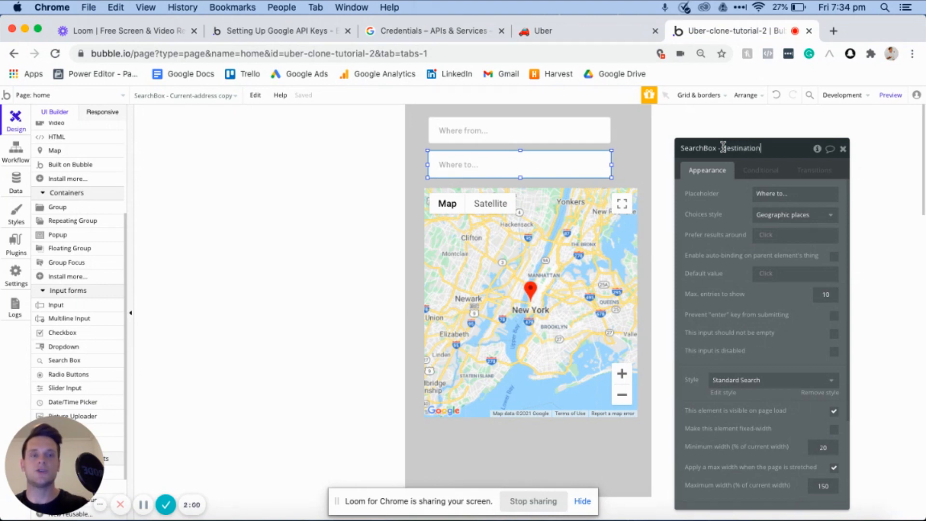
- Widen both the "Where from..." and "Where to..." search boxes to line up with the map's right edge
click(482, 137)
drag(611, 131, 637, 131)
click(609, 164)
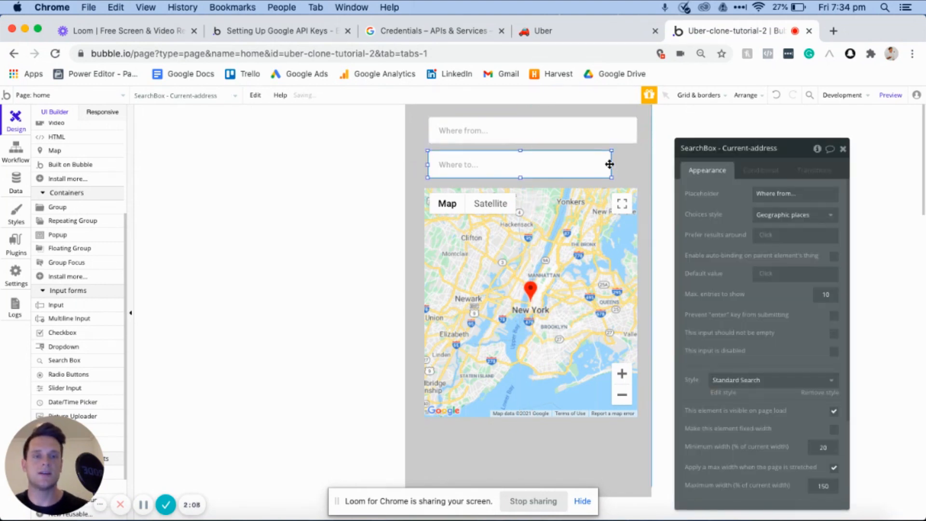
drag(609, 164, 637, 164)
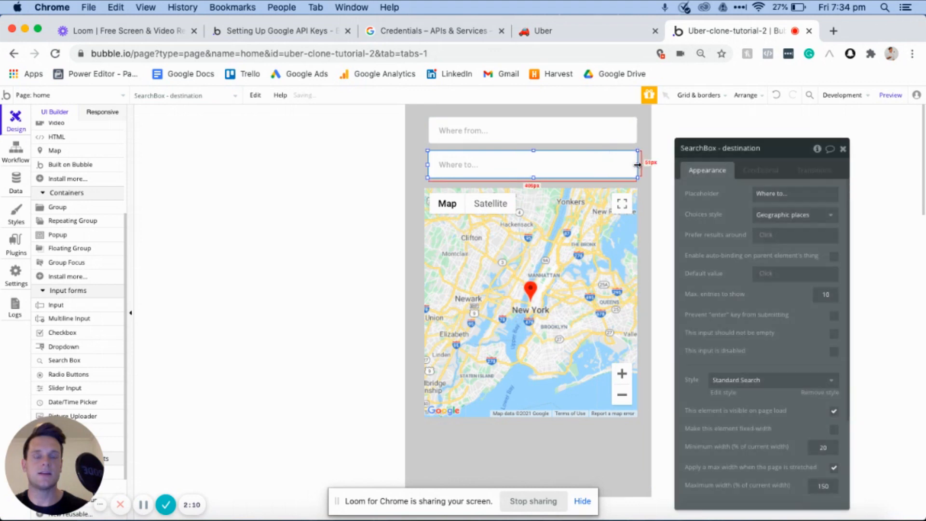
- Shift the two search boxes slightly to the left so they sit centred above the map
click(483, 141)
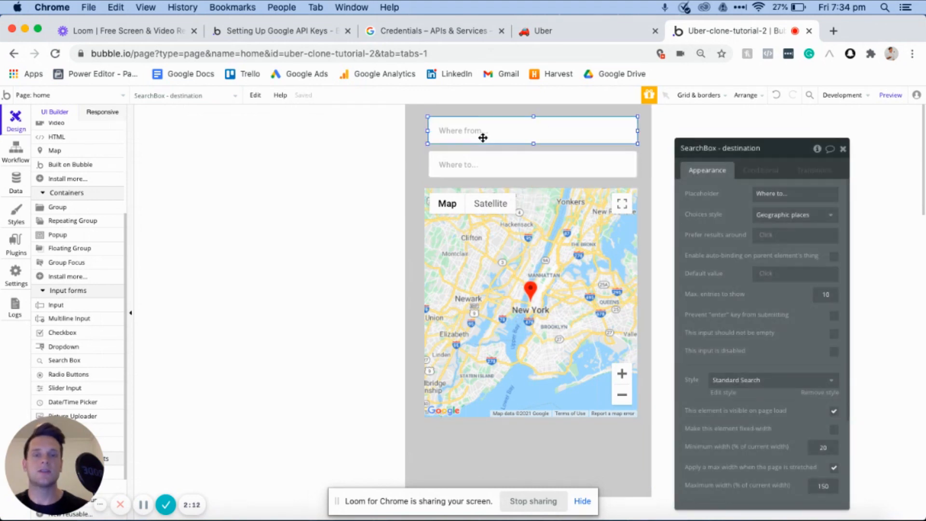
click(495, 166)
drag(502, 141, 500, 141)
click(503, 166)
key(Left)
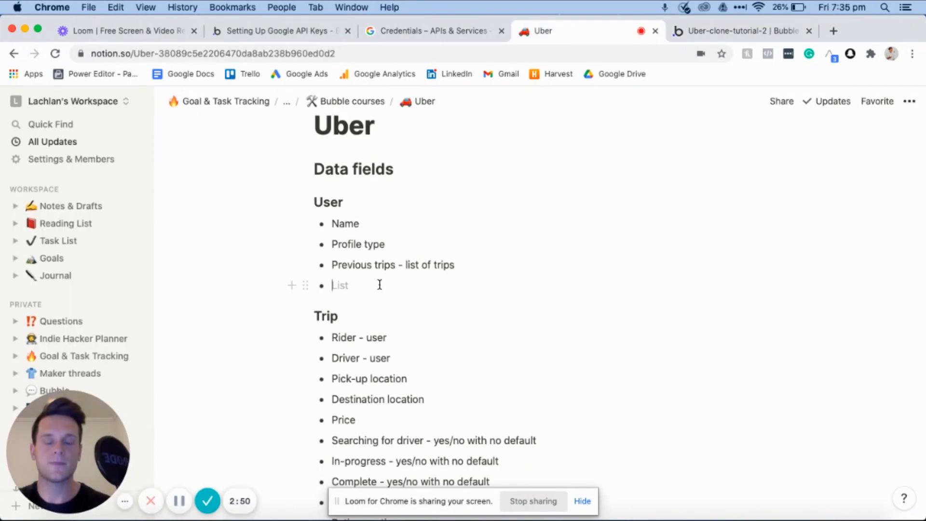
- Add Current address to Notion's User data fields, and in Bubble create a Current-address field of type geographic address on the User data type
text(Current address)
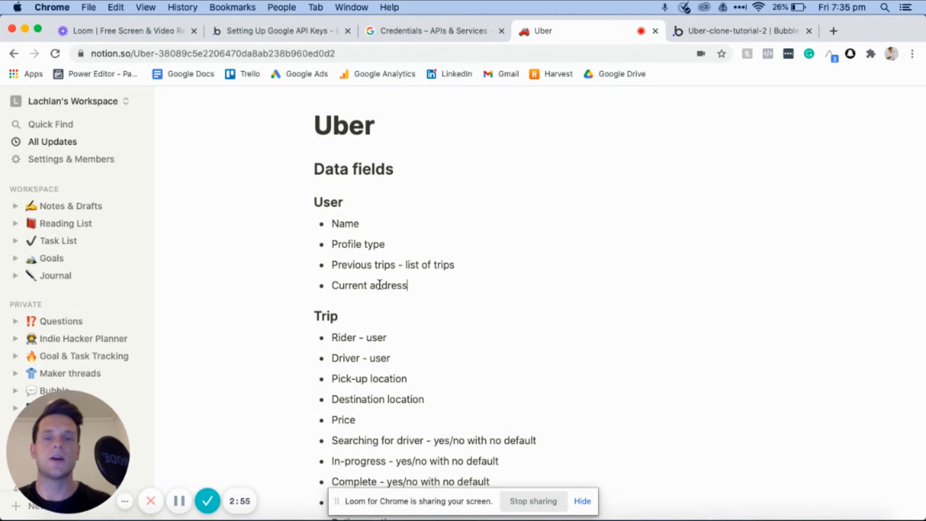
click(713, 31)
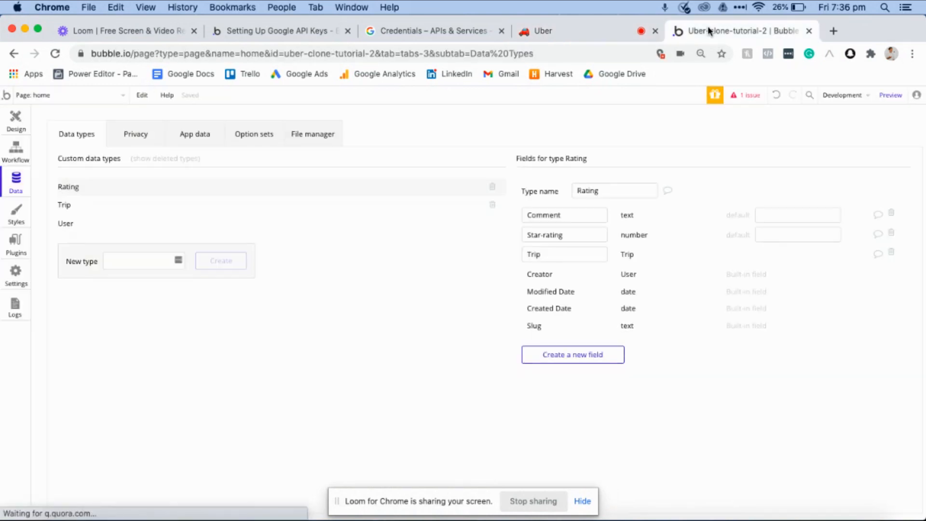
click(102, 224)
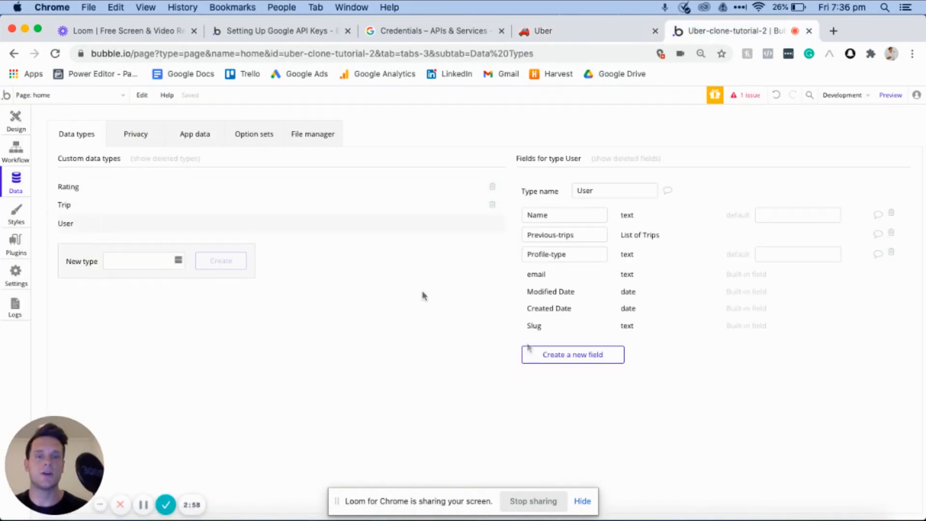
click(576, 362)
text(Curren)
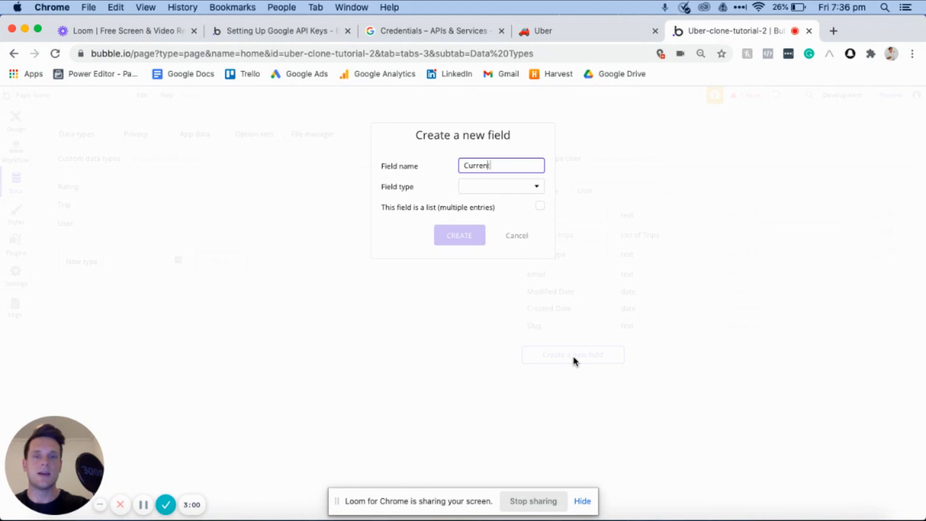
text(t-address)
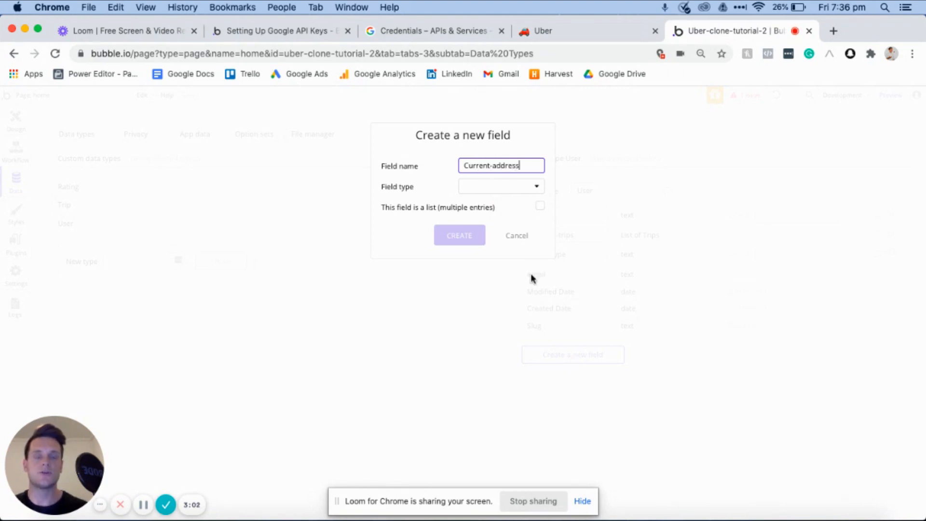
click(502, 192)
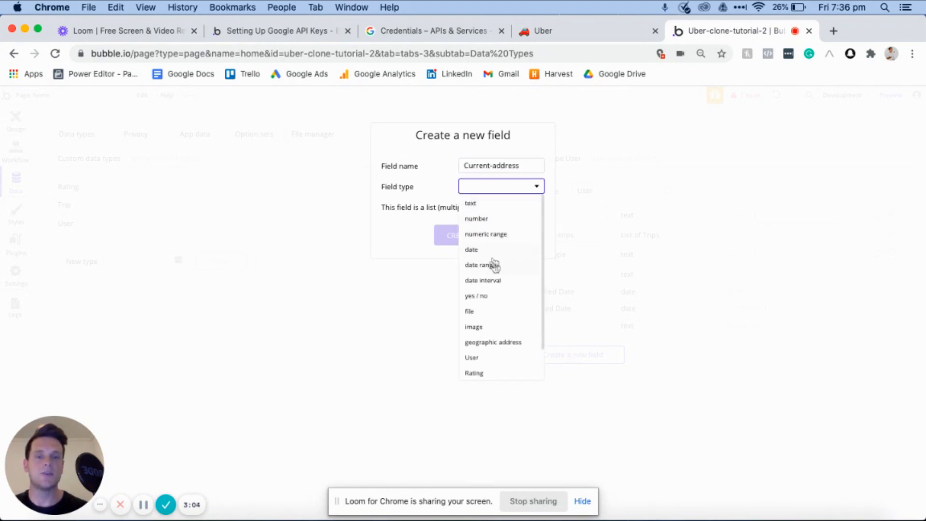
click(482, 344)
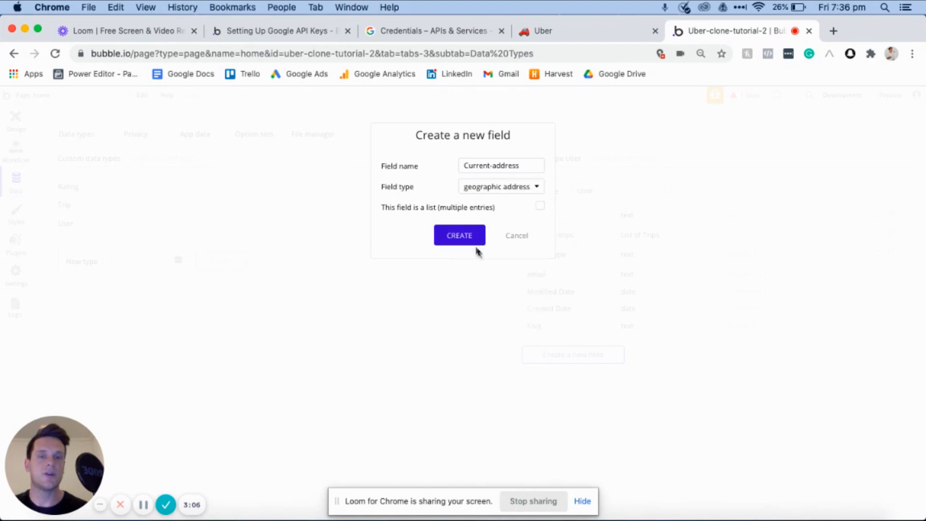
click(456, 237)
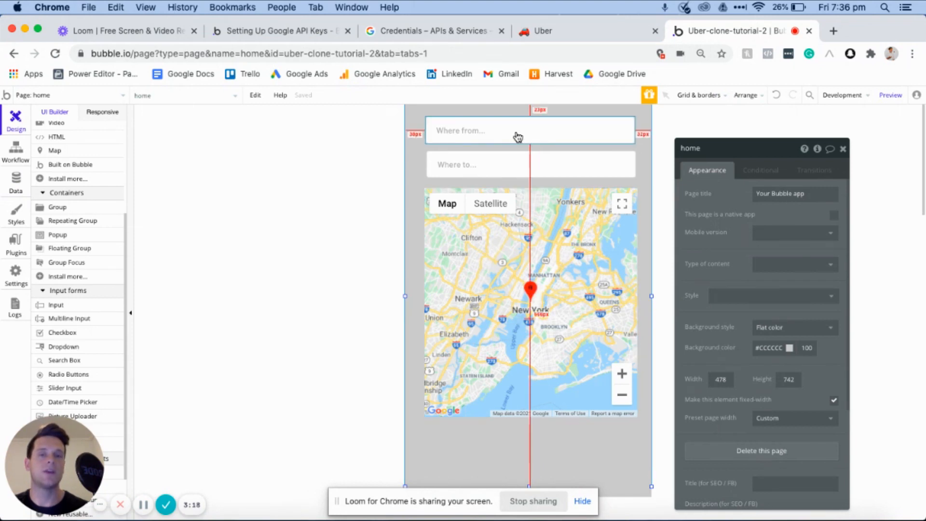
- Set the home page map's marker address to the dynamic value Current User's Current-address
click(552, 239)
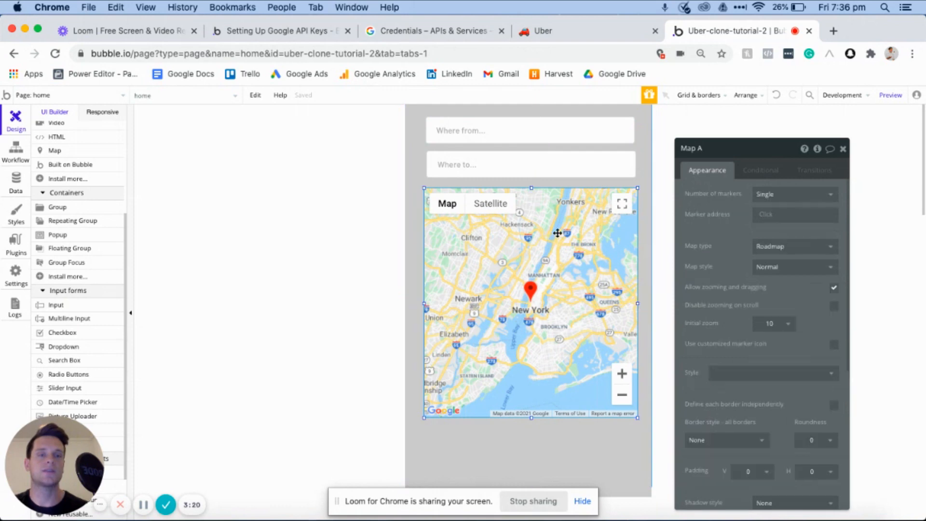
click(766, 214)
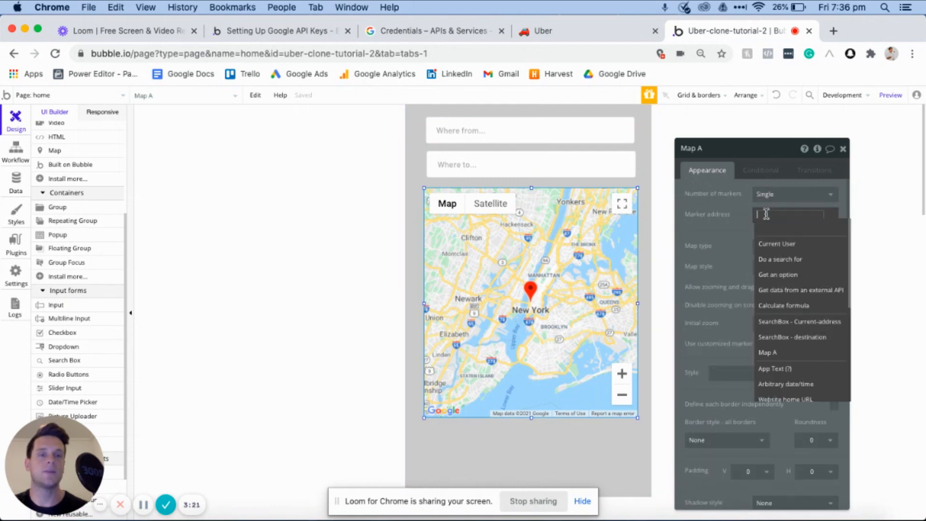
click(774, 244)
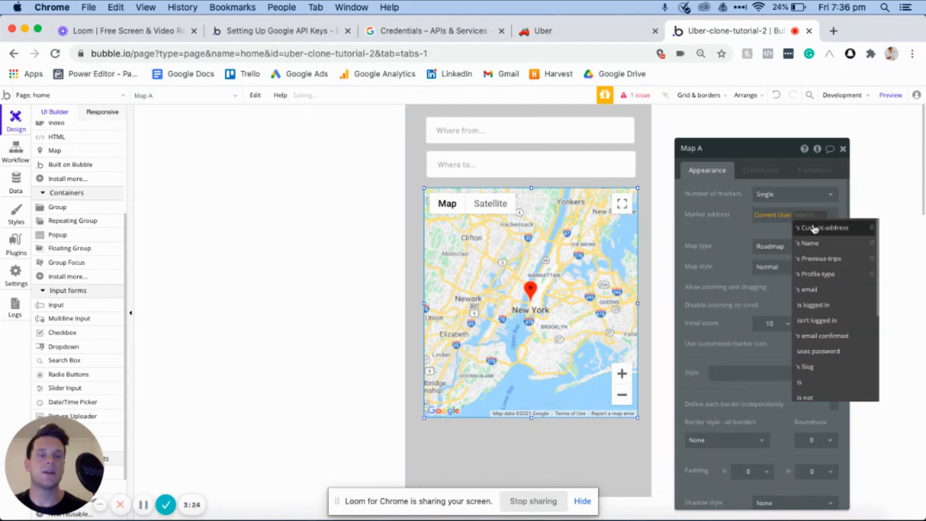
click(814, 231)
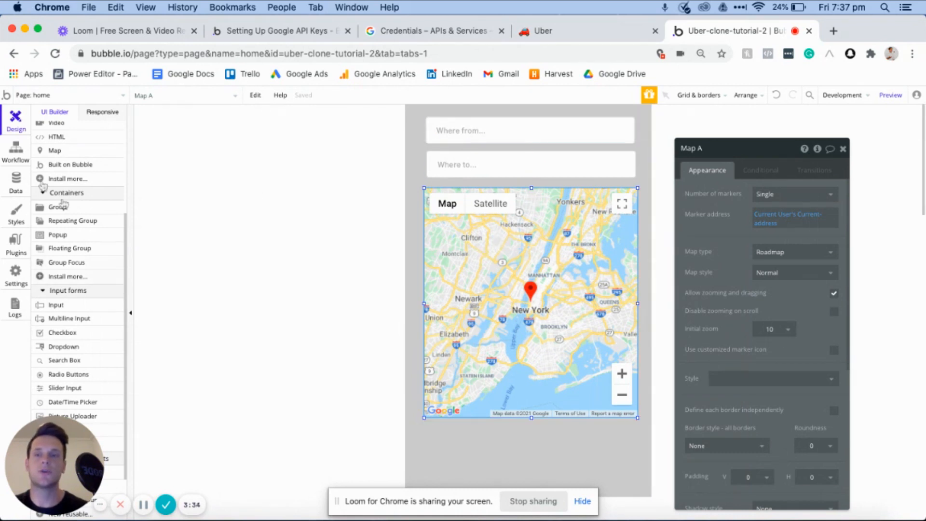
- Create a home page workflow event that runs when the value of SearchBox - Current-address is changed
click(15, 150)
click(86, 165)
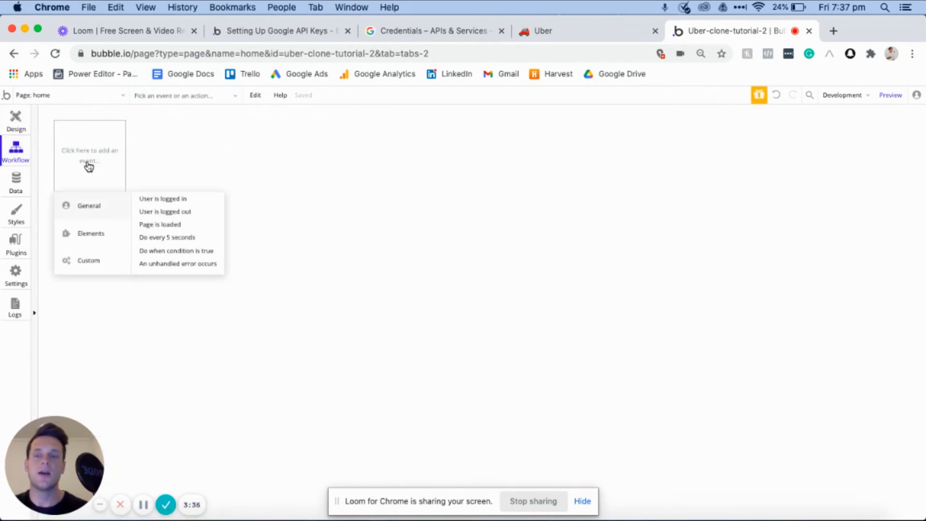
mouse_move(90, 234)
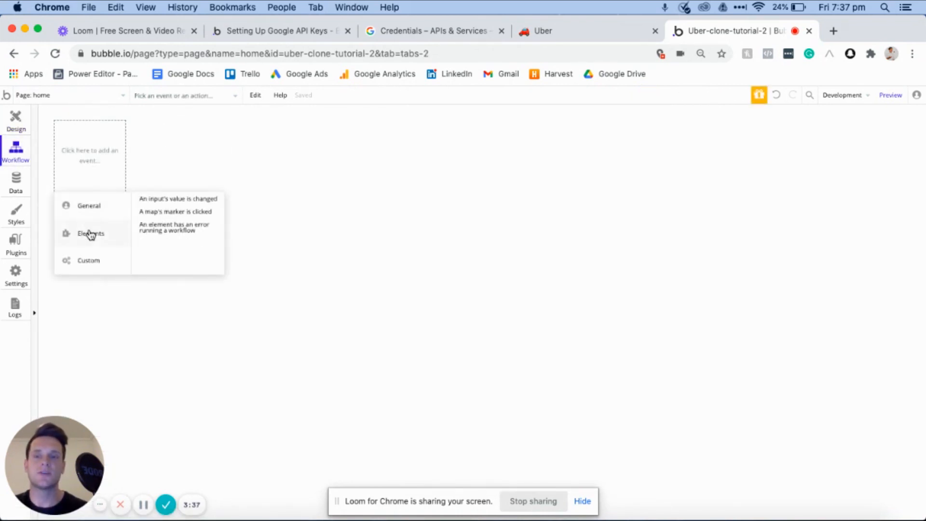
click(162, 203)
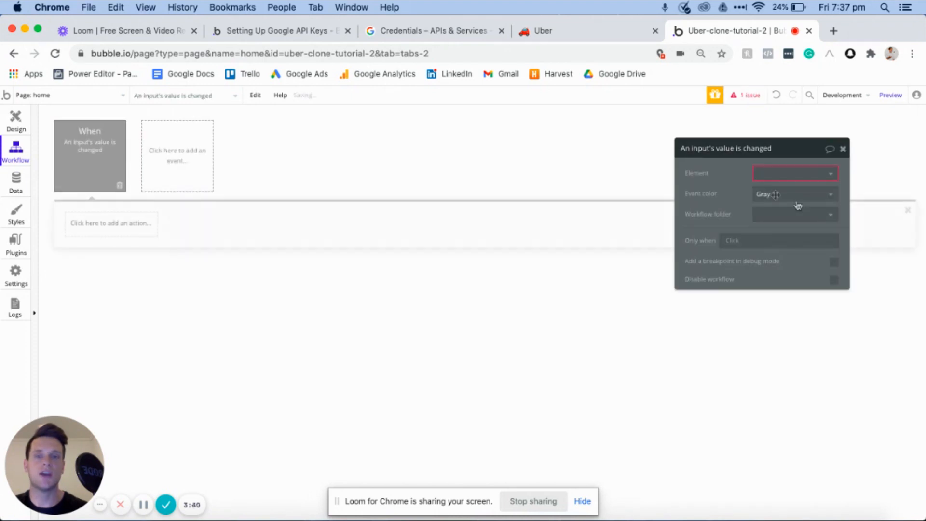
click(757, 173)
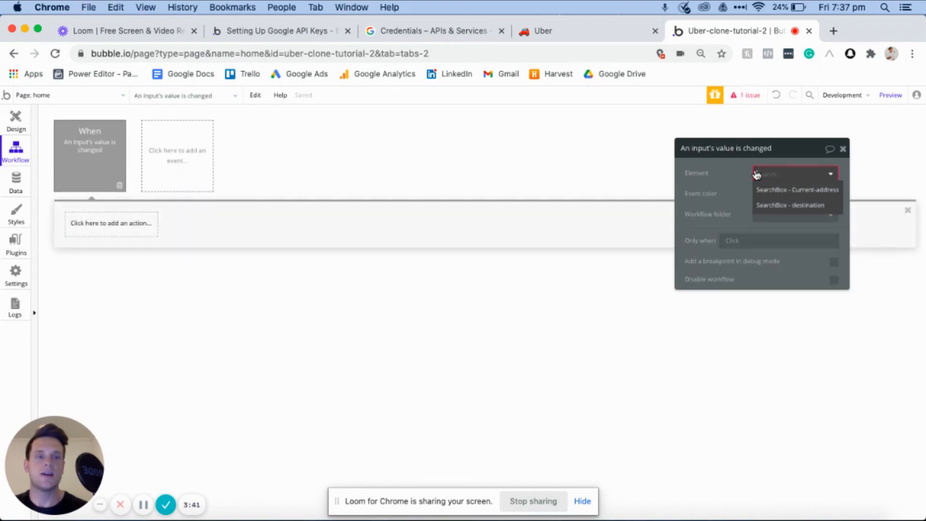
click(780, 191)
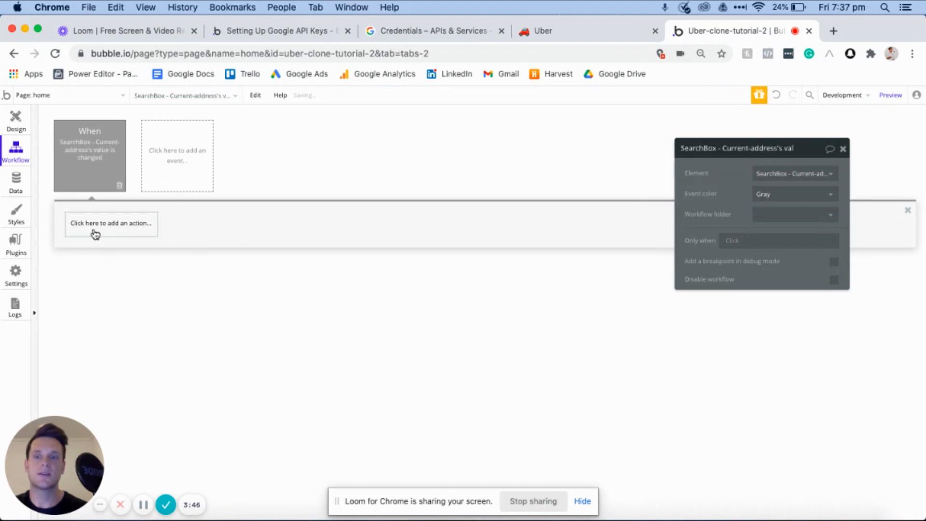
- Add a Make changes to thing action to the Current-address search box event, with Current User as the thing to change
click(81, 238)
mouse_move(93, 297)
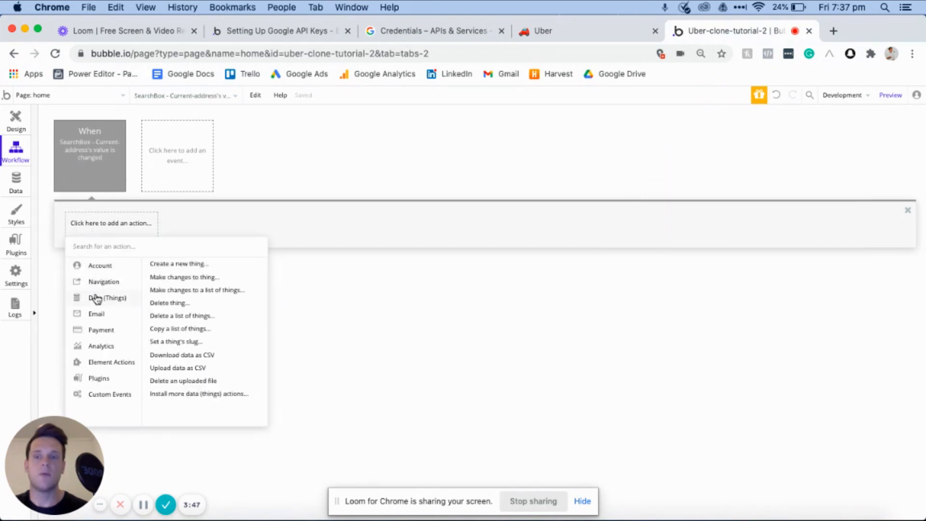
click(190, 278)
click(771, 173)
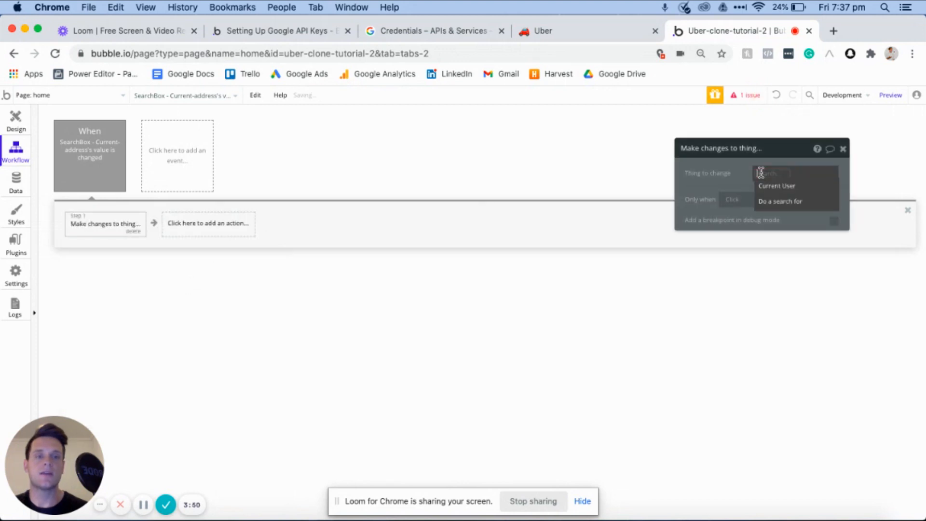
click(769, 187)
- Set the action to change the user's Current-address field to This SearchBox's value
click(743, 202)
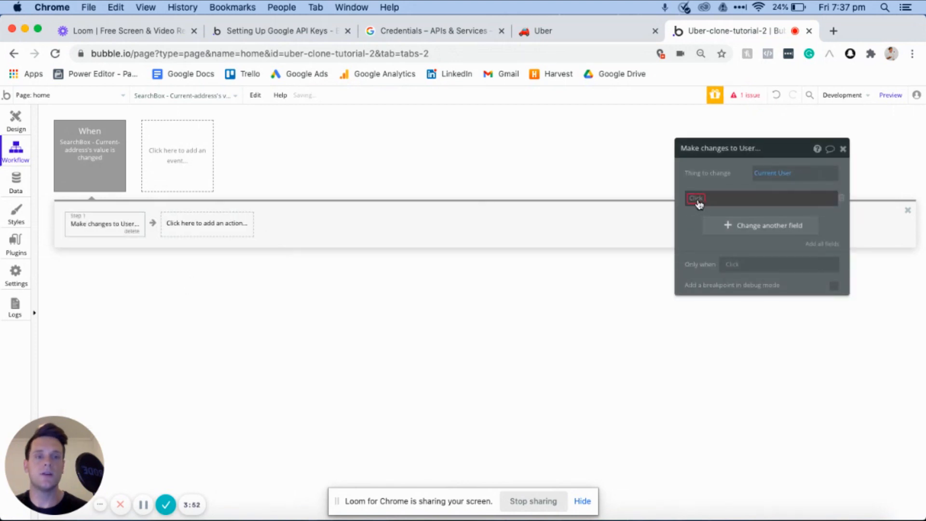
click(709, 209)
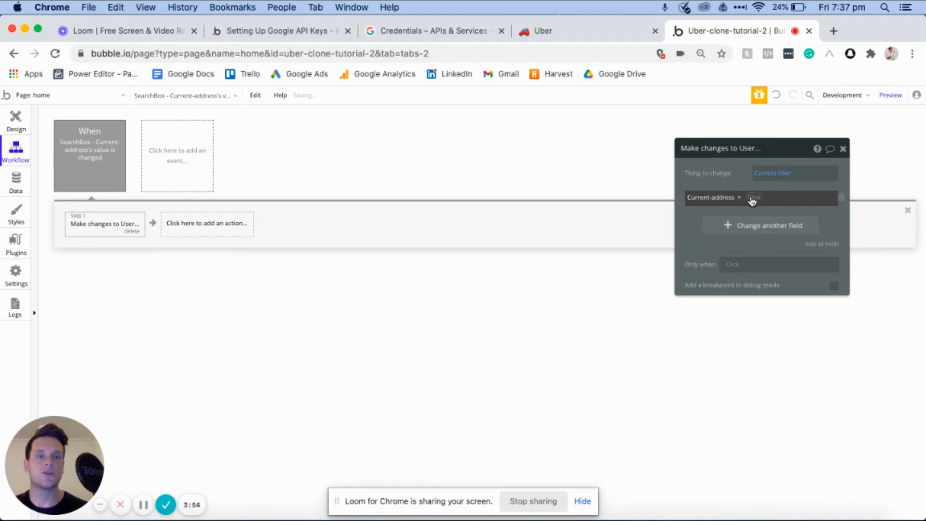
click(752, 200)
click(767, 242)
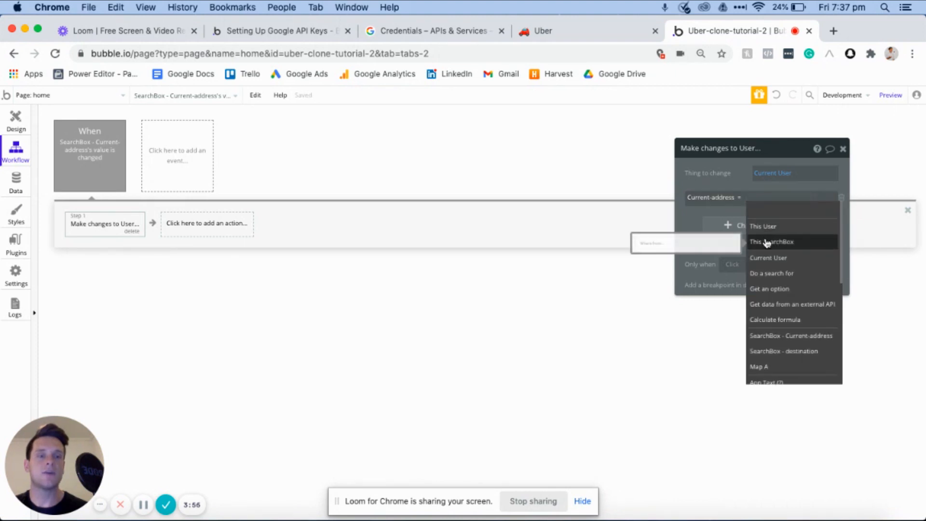
click(806, 211)
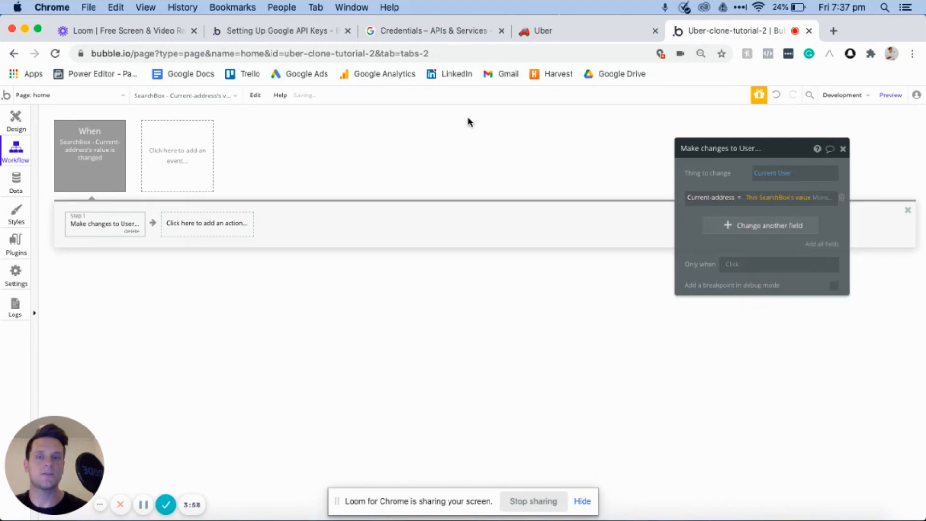
- Create a second home page workflow event that runs when the value of SearchBox - destination is changed
click(16, 120)
click(589, 244)
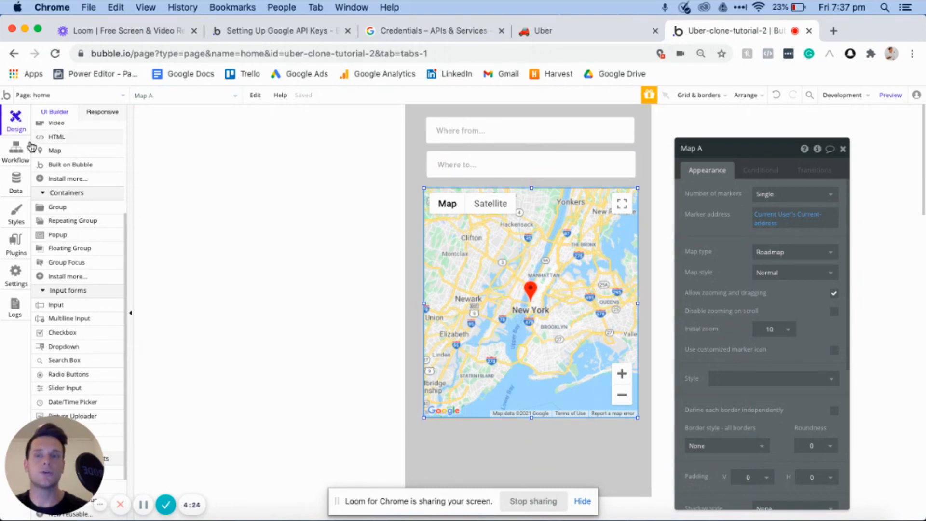
click(16, 151)
click(195, 156)
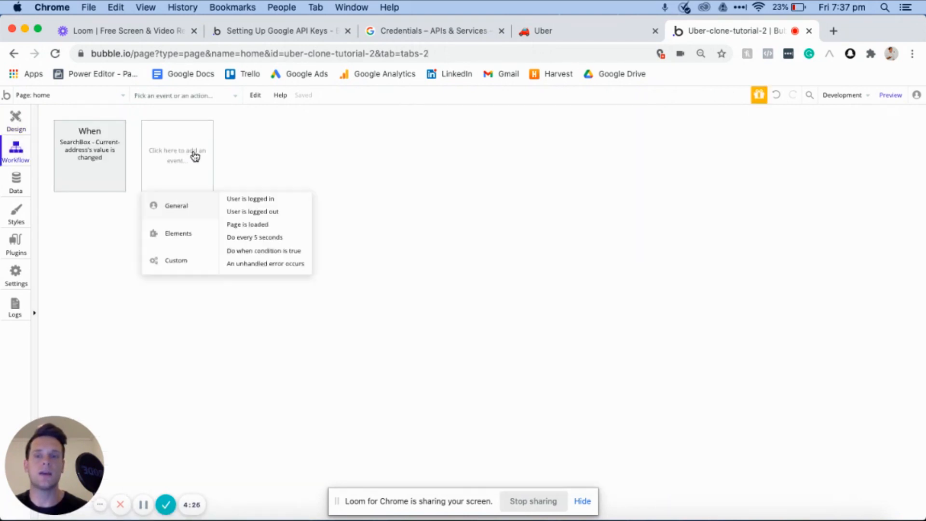
mouse_move(170, 233)
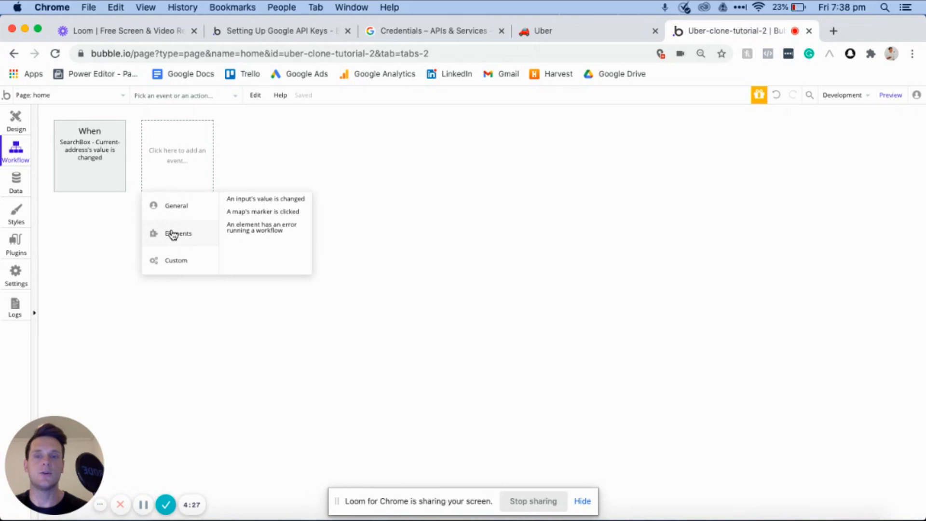
click(259, 200)
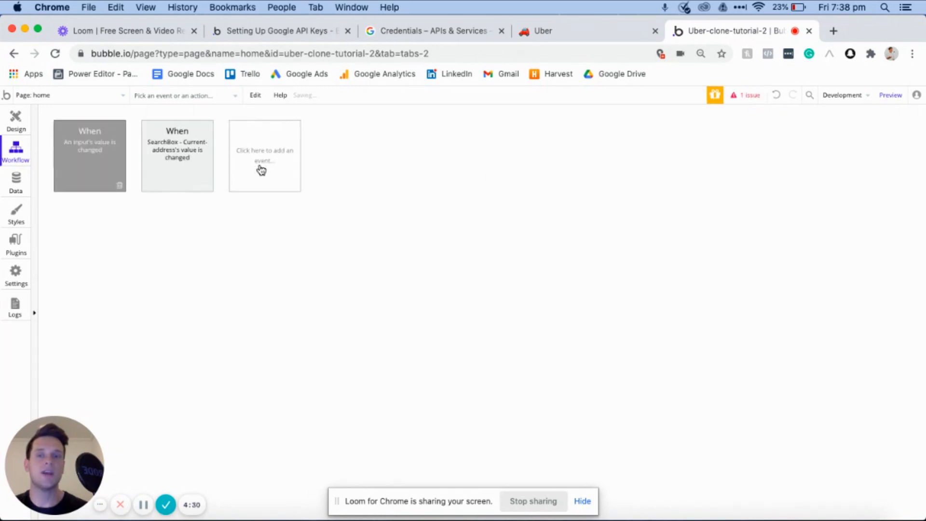
click(786, 176)
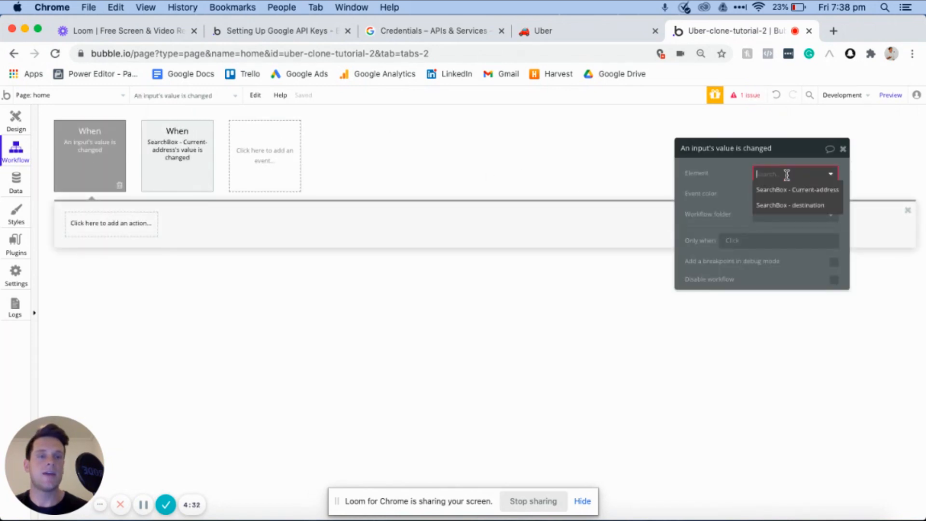
click(783, 205)
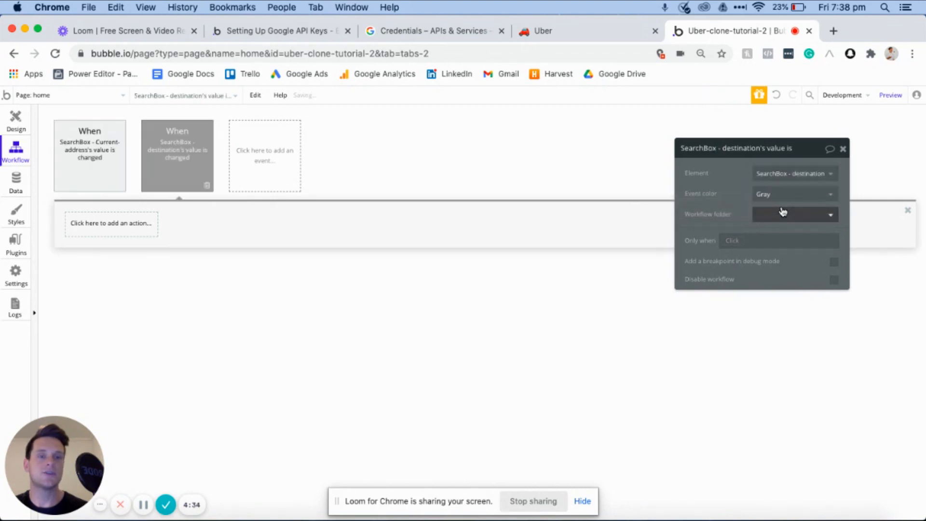
click(783, 213)
- Add a Display markers action on Map A to the destination event, with This SearchBox's value as the marker address
click(90, 225)
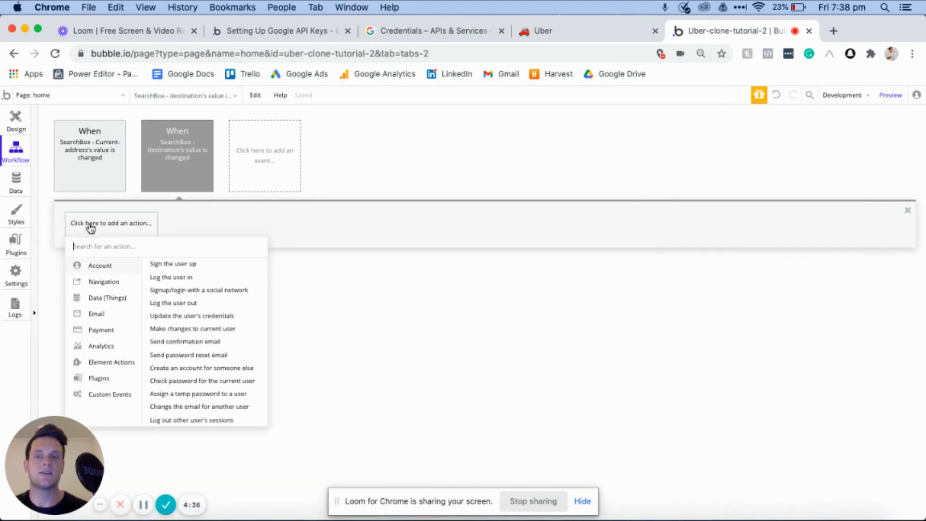
mouse_move(94, 298)
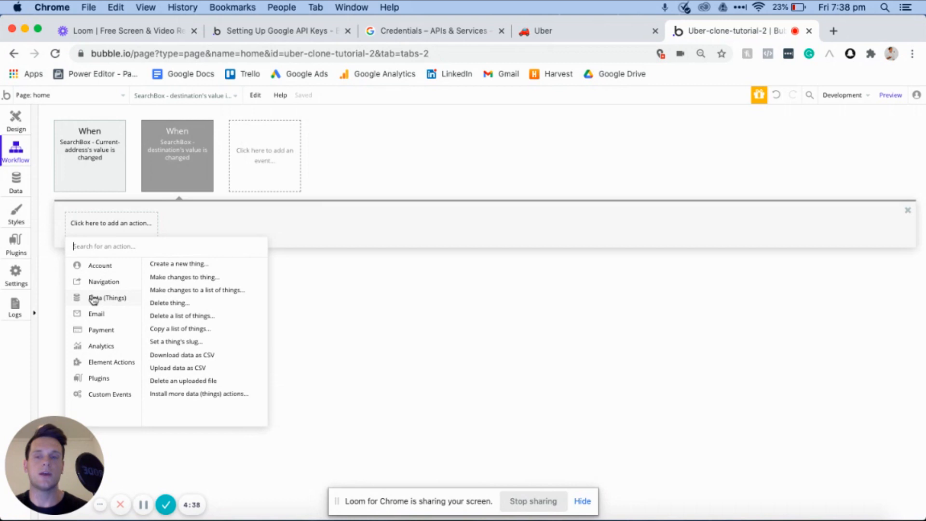
mouse_move(103, 368)
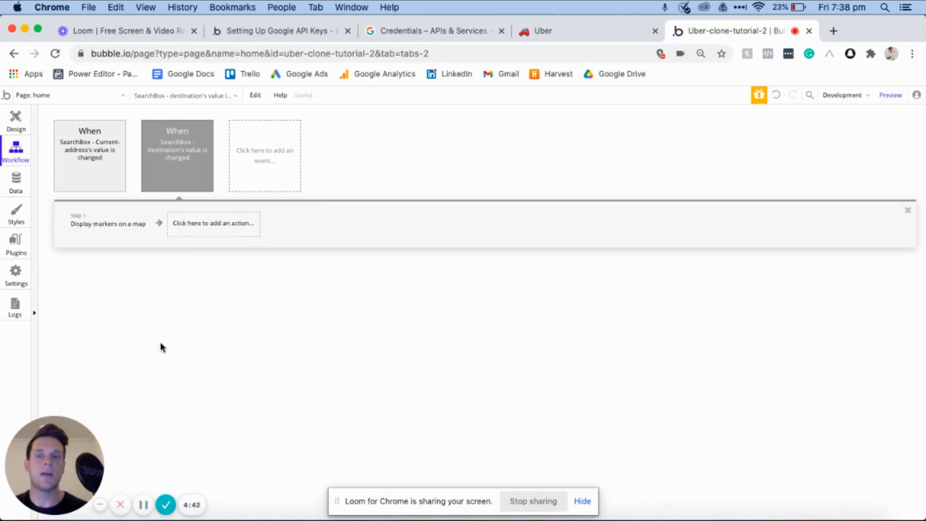
click(162, 345)
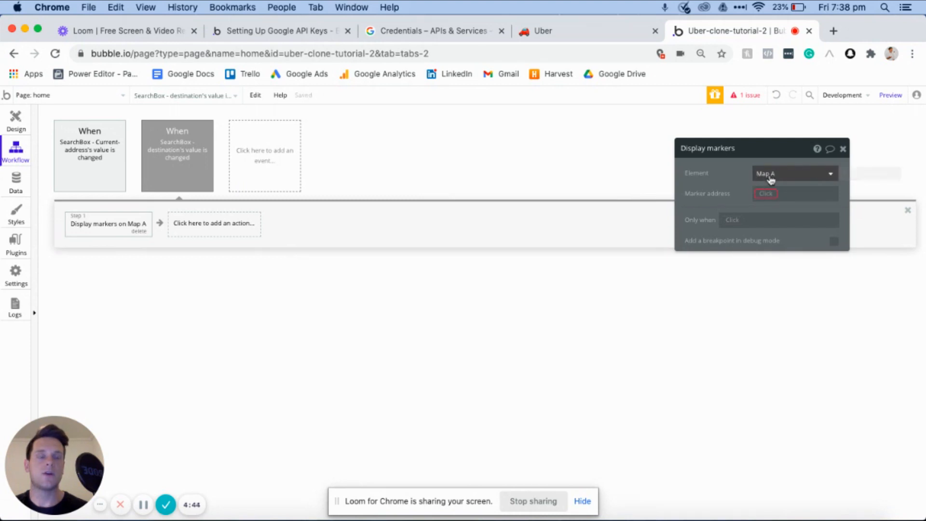
click(761, 195)
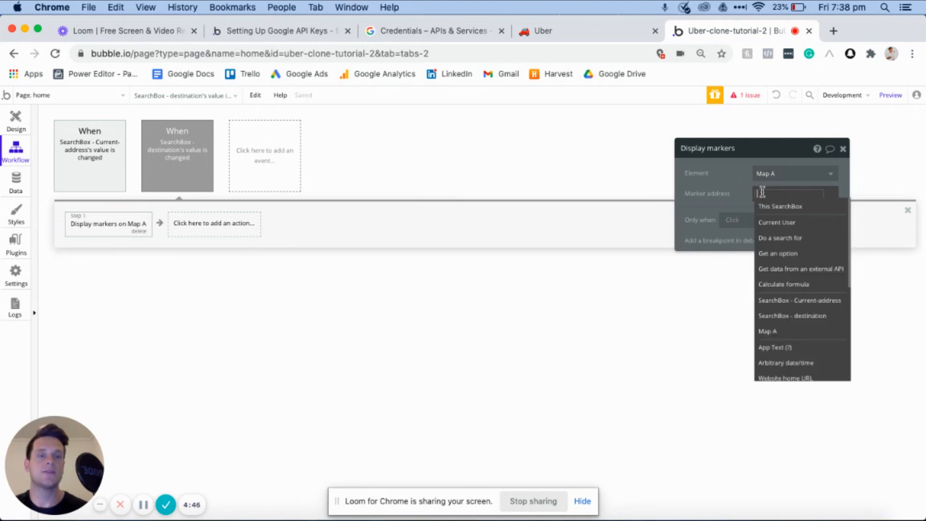
click(774, 211)
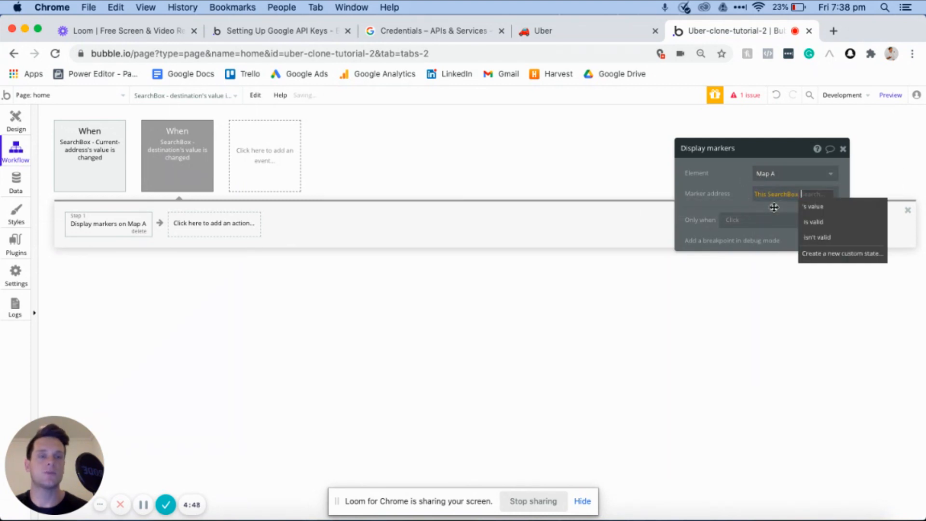
click(812, 207)
- Return to the home page design and extend the page downward below the map to a height of about 847 px
click(13, 123)
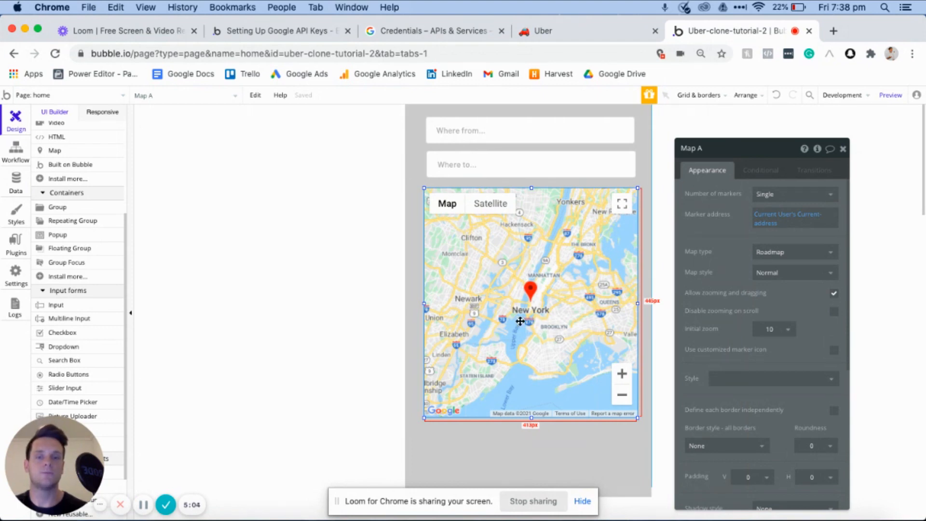
scroll(326, 237, down, 2)
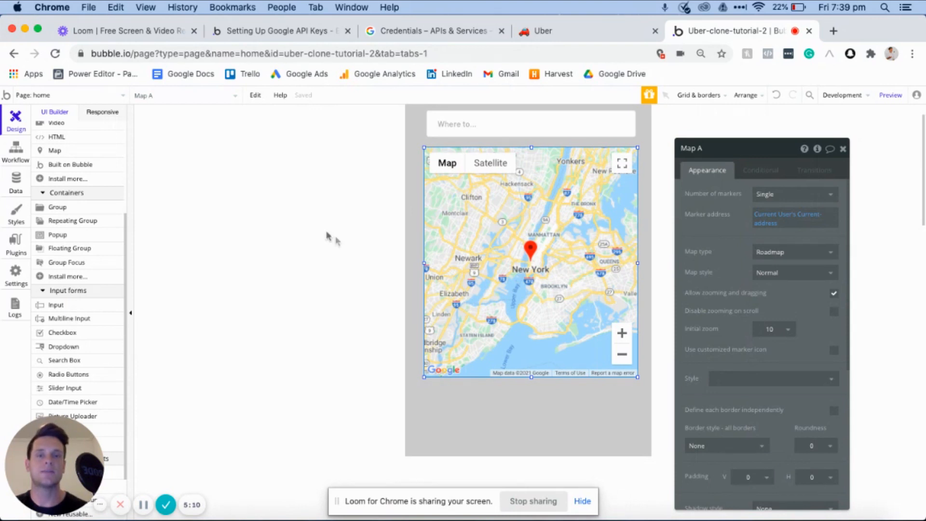
click(502, 438)
click(530, 447)
drag(530, 447, 523, 499)
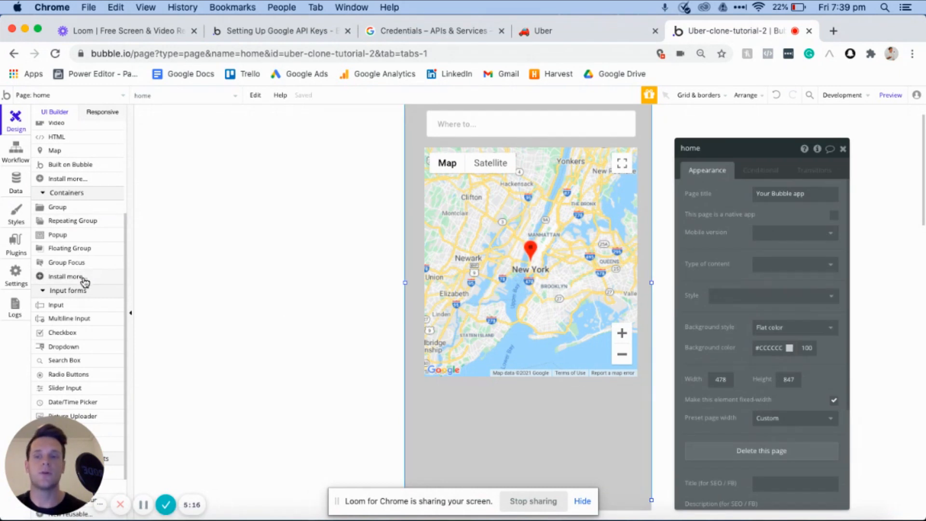
- Draw an Input of about 405 by 51 px below the map and make it not visible on page load
click(53, 305)
drag(425, 388, 634, 414)
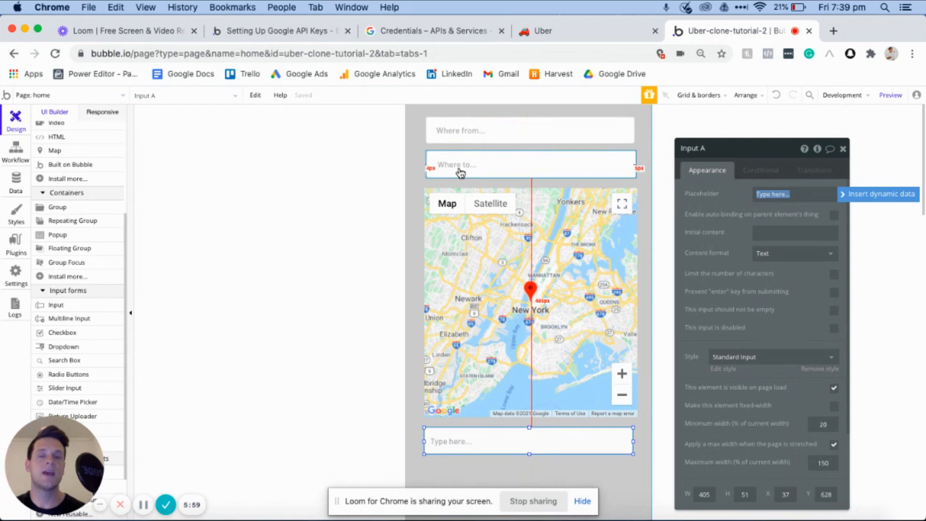
scroll(400, 302, down, 2)
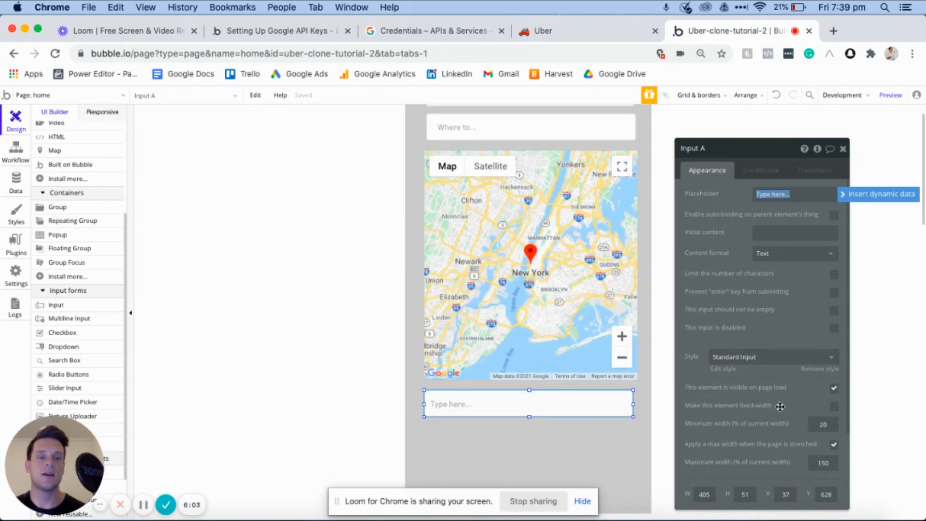
click(835, 389)
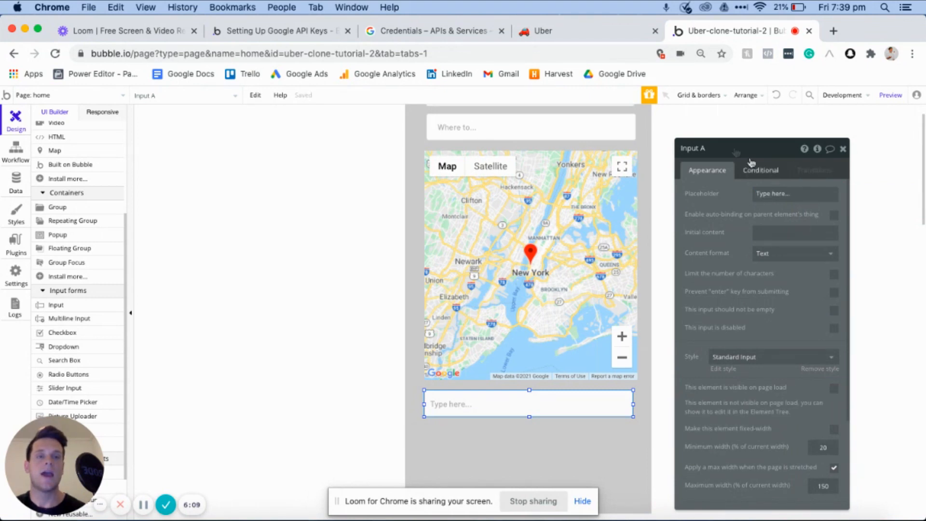
- Rename the new input element to Input - Trip-price
click(731, 149)
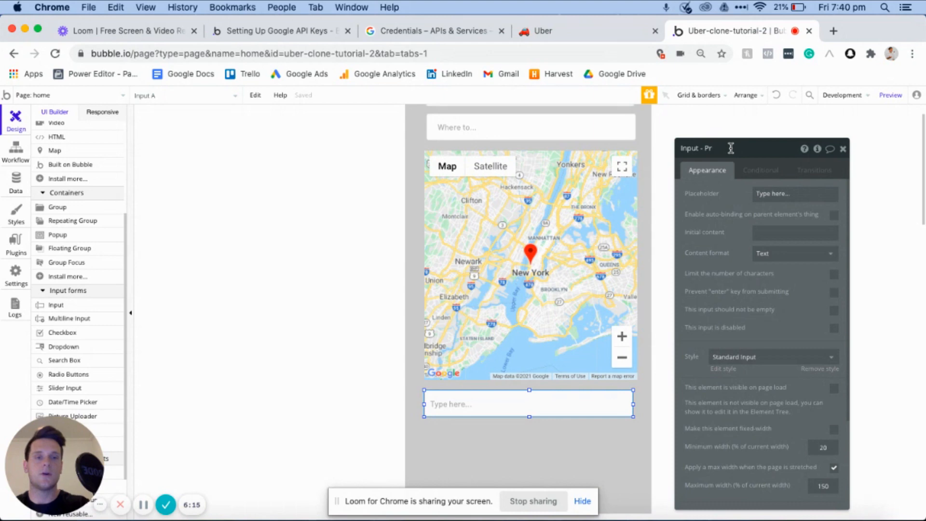
text(- Trip-price)
click(776, 194)
key(ctrl+a)
key(BackSpace)
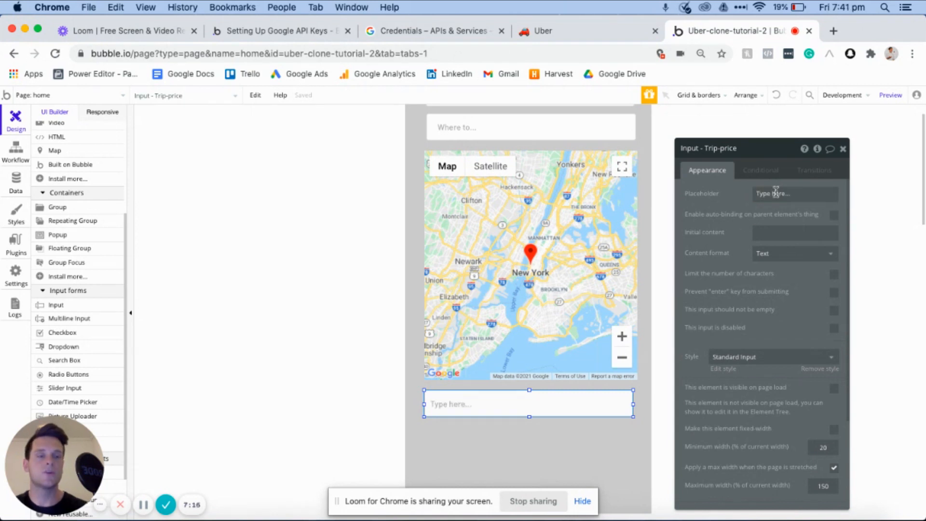
- Set the trip price input's initial content to $ followed by the dynamic expression SearchBox - destination's value distance from
click(758, 232)
text($)
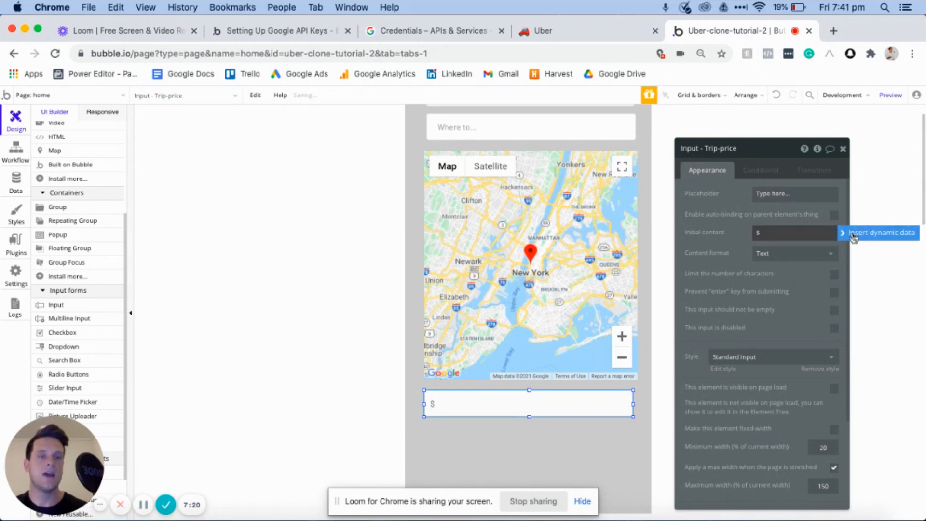
click(856, 234)
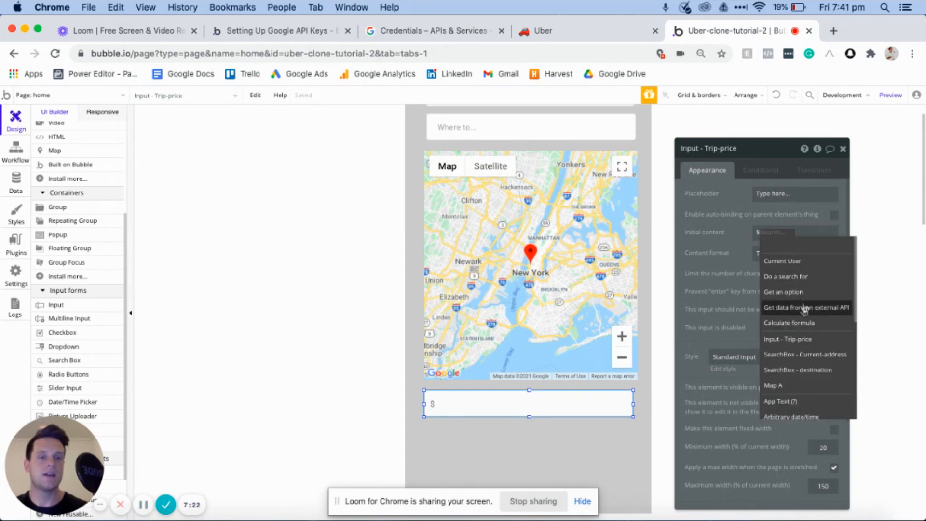
click(795, 370)
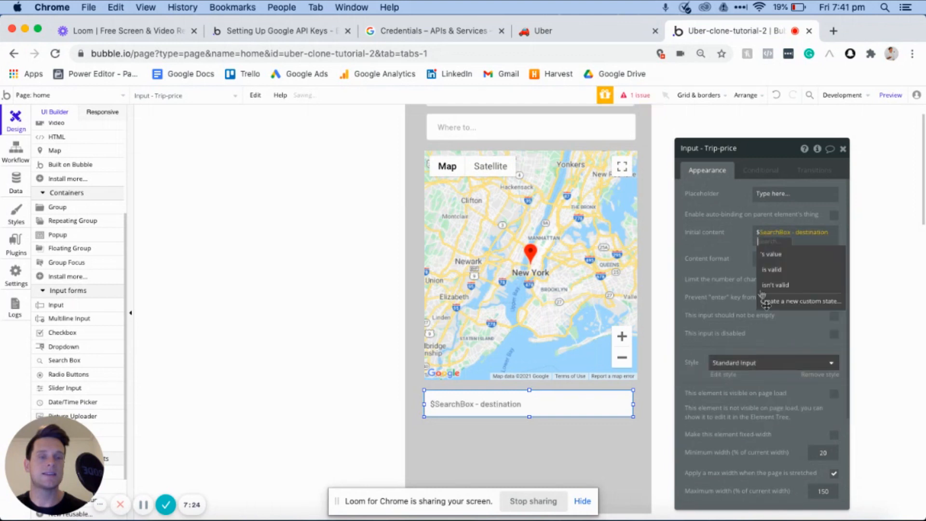
click(771, 260)
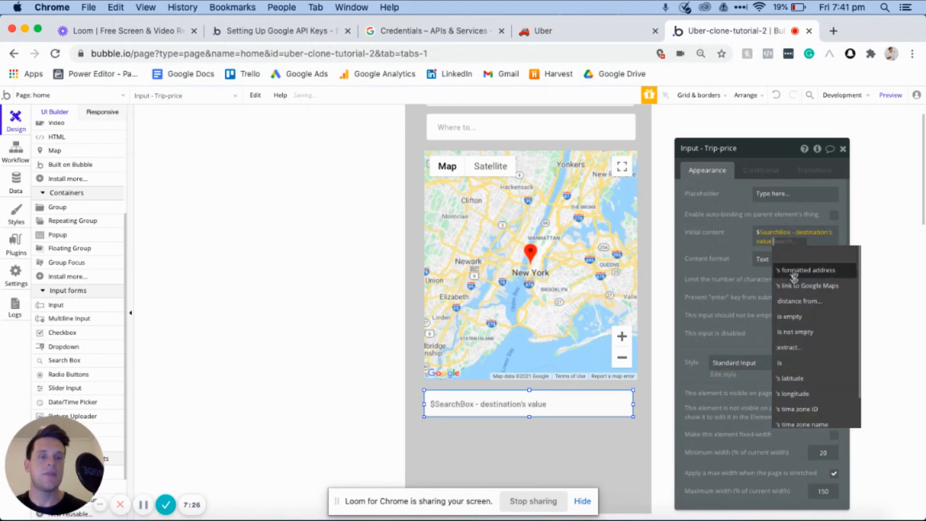
click(791, 301)
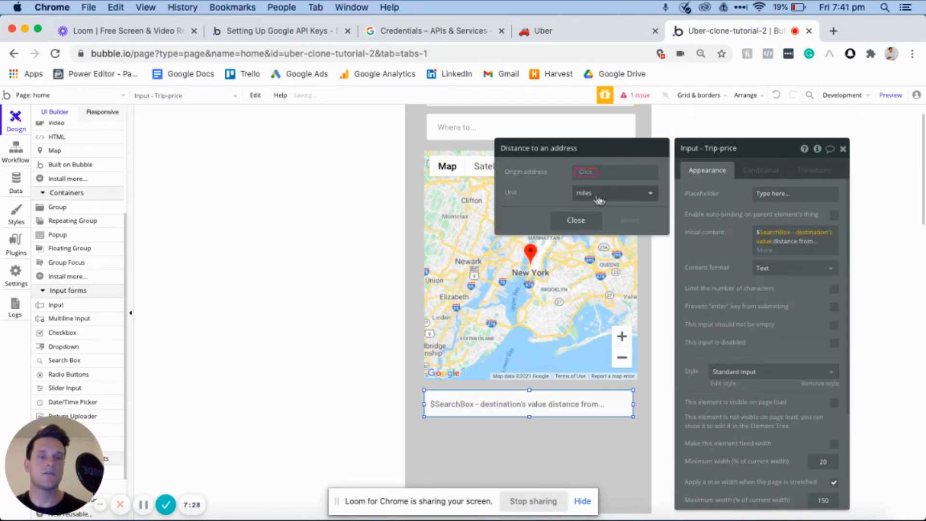
- Set the distance calculation's origin address to SearchBox - Current-address's value and its unit to kms
click(583, 172)
click(609, 278)
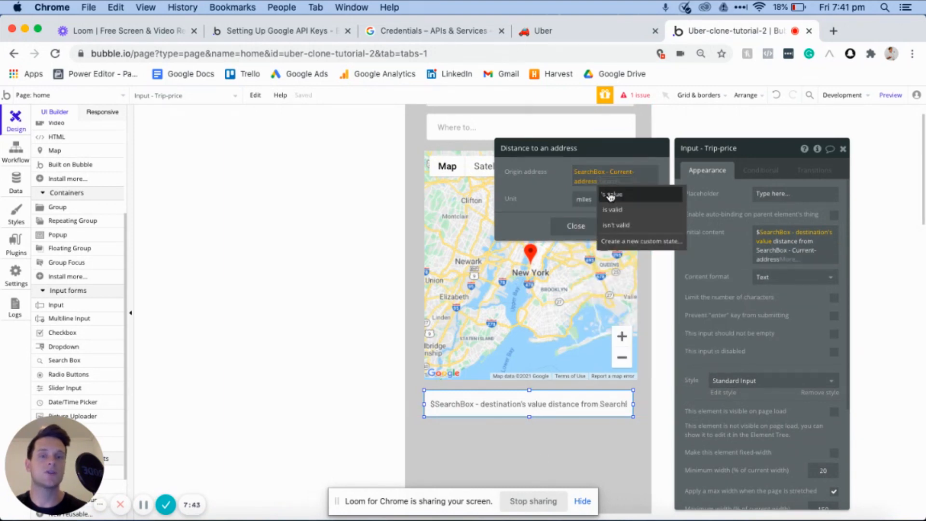
click(610, 194)
click(596, 202)
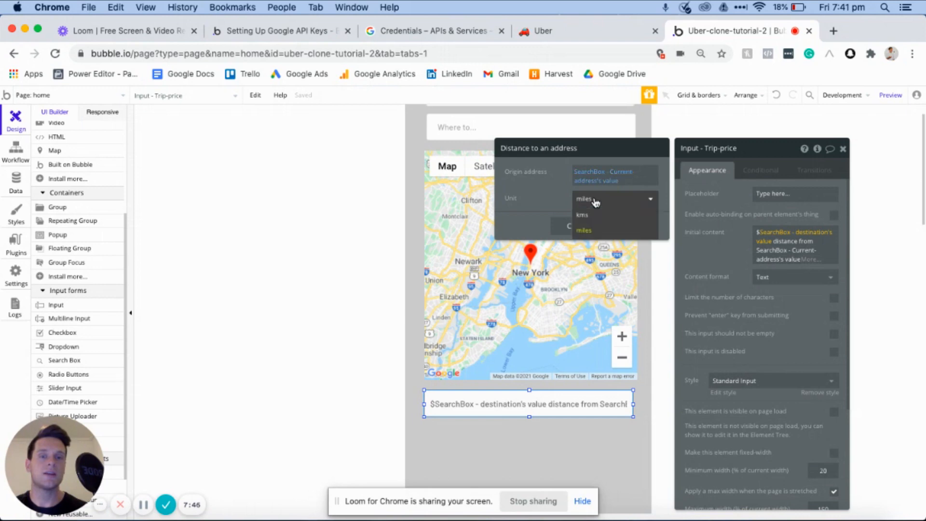
click(586, 219)
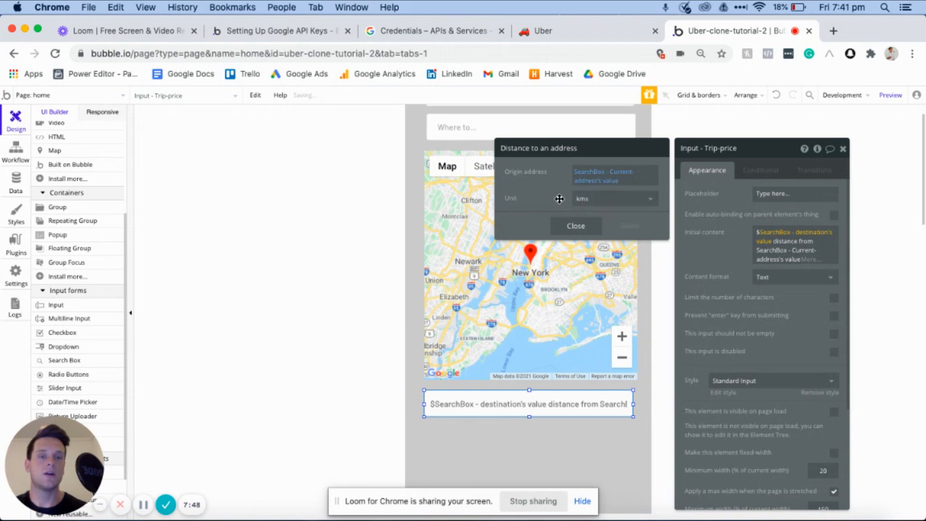
click(748, 248)
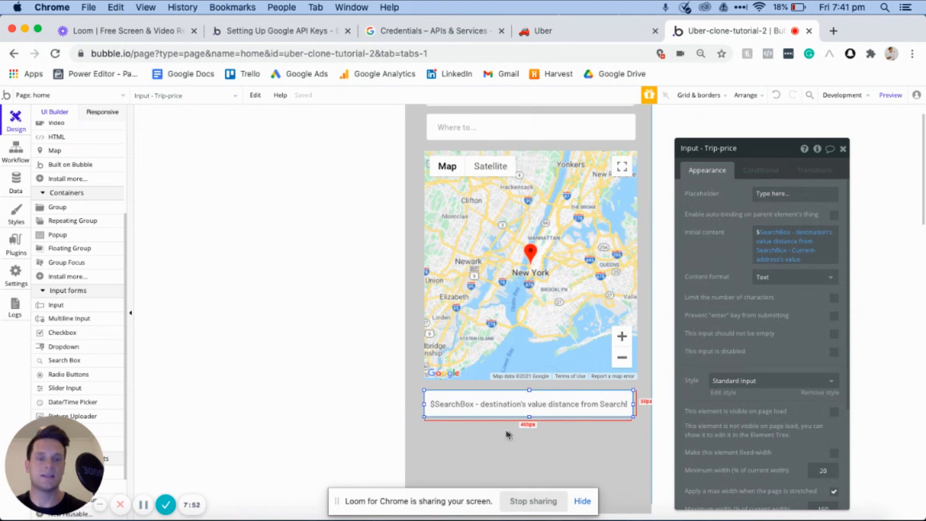
- Multiply the distance expression in the trip price input's initial content by 1.5
mouse_move(805, 260)
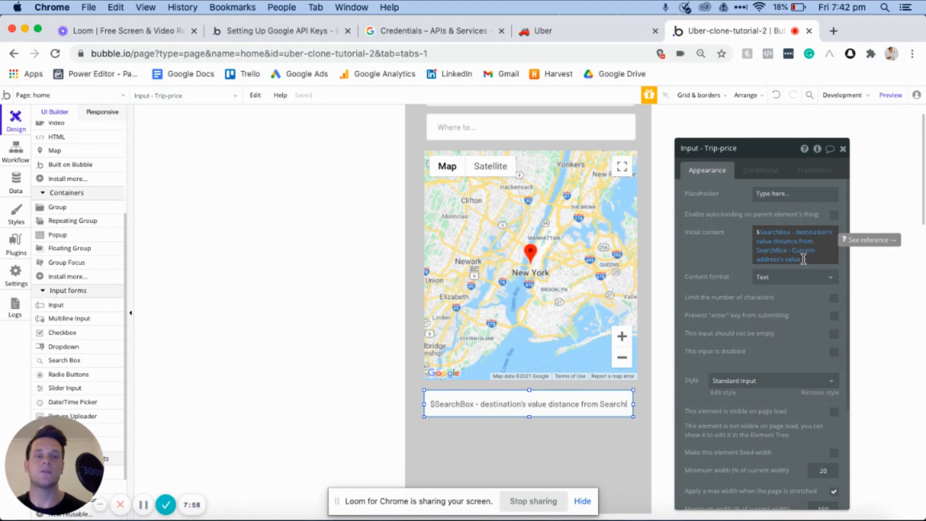
click(805, 260)
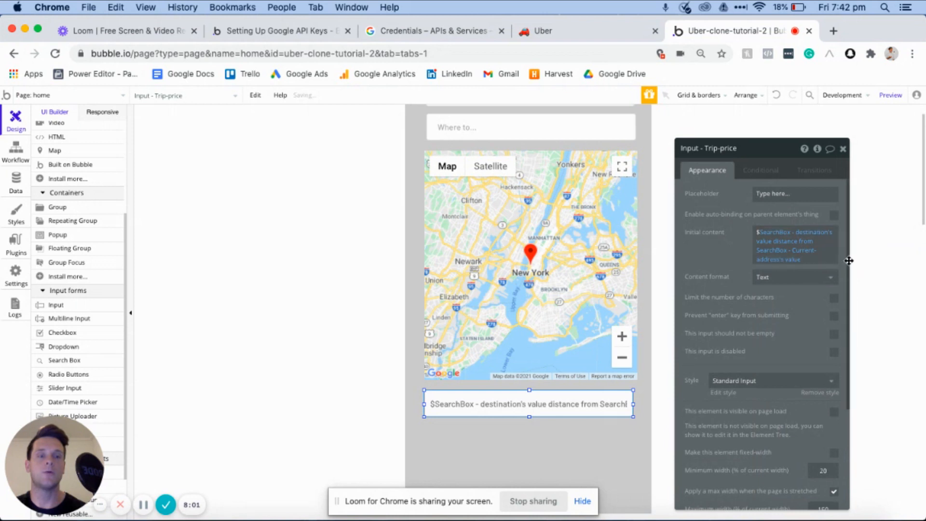
click(801, 258)
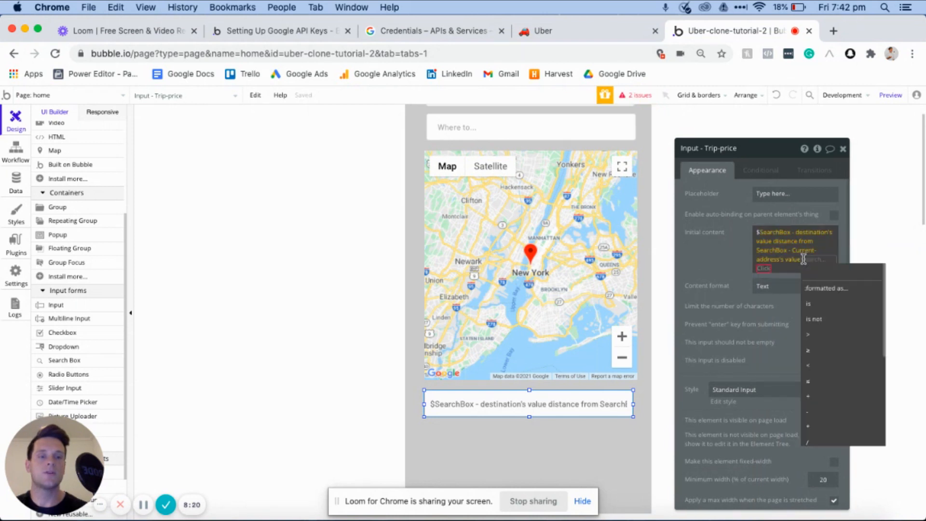
click(811, 429)
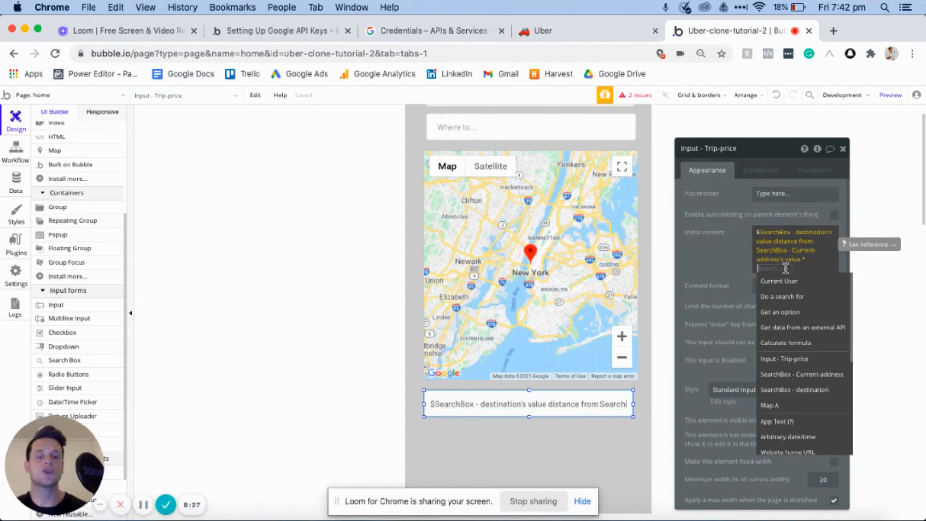
text(1.5)
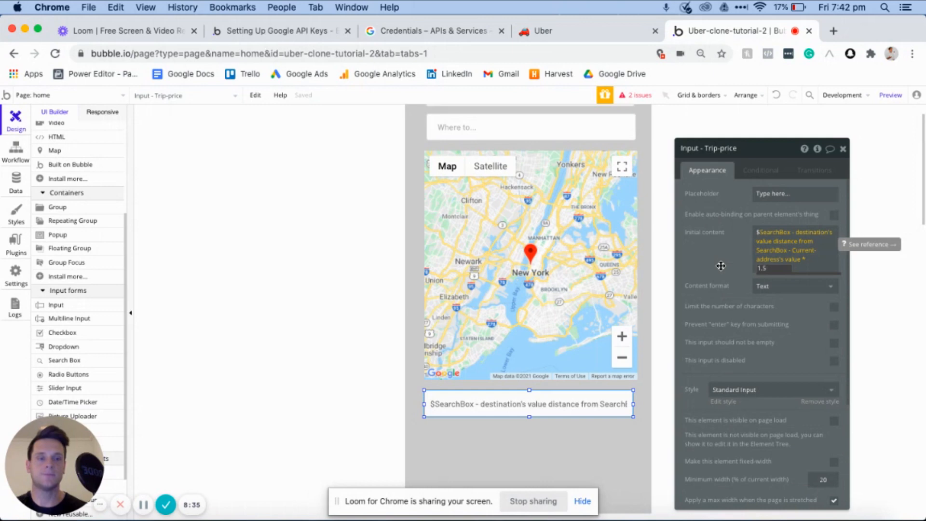
click(767, 157)
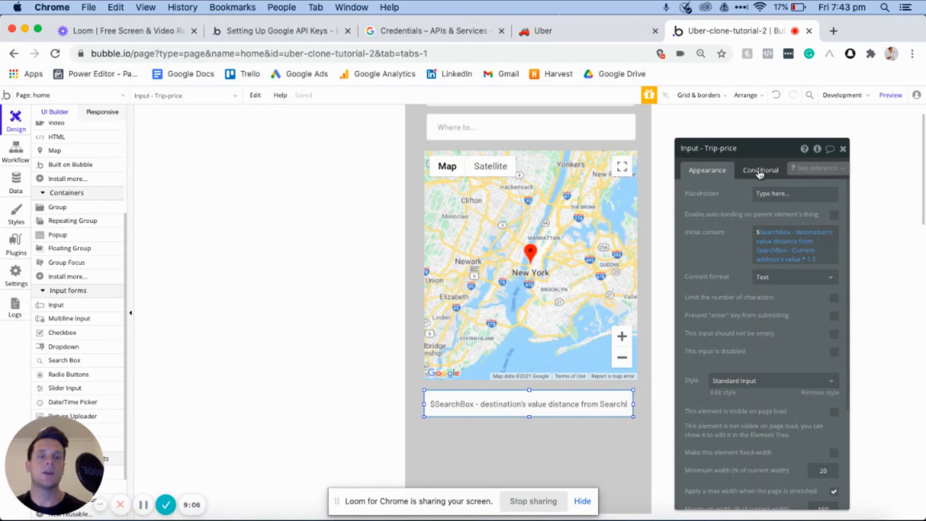
- Define a condition on the trip price input that checks SearchBox - Current-address's value is not empty
click(760, 171)
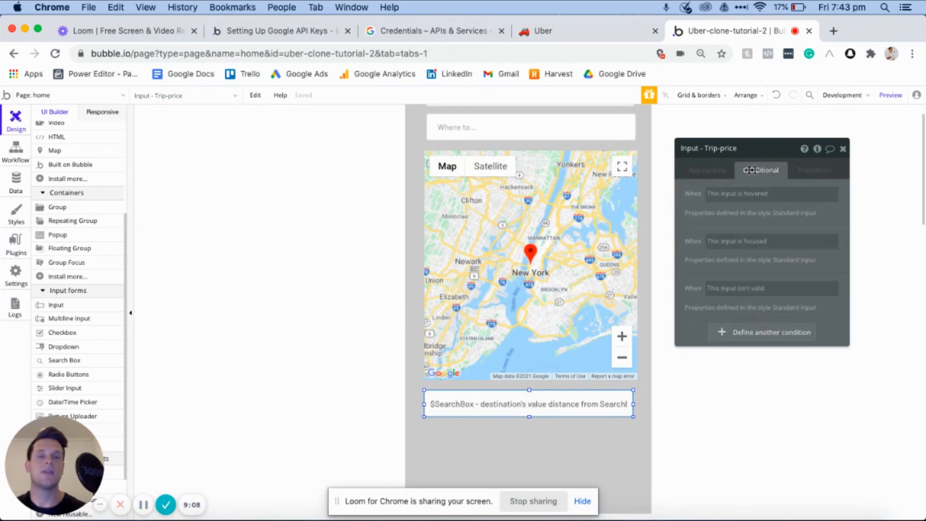
click(711, 171)
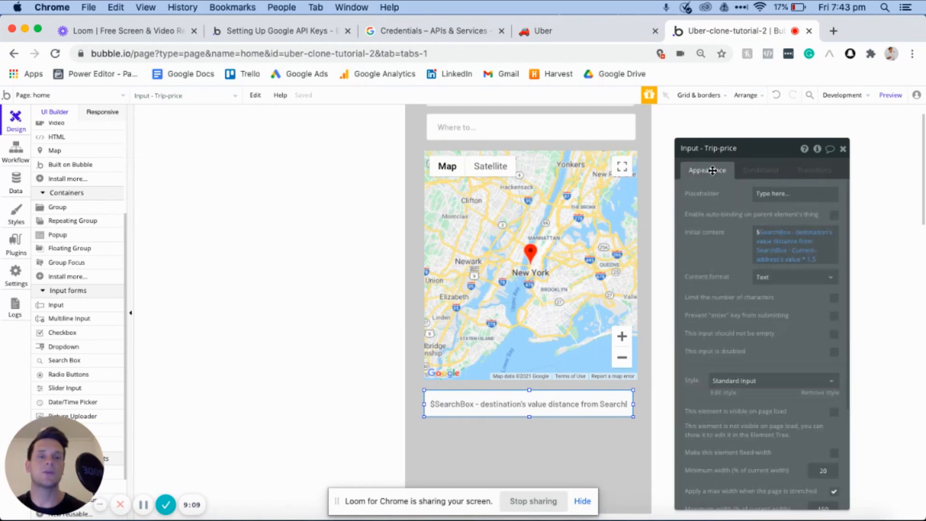
click(753, 172)
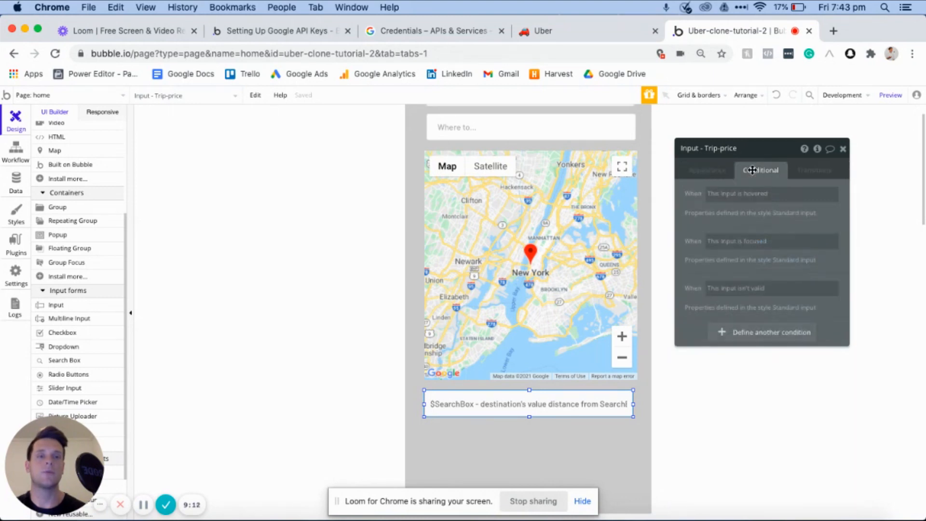
click(742, 333)
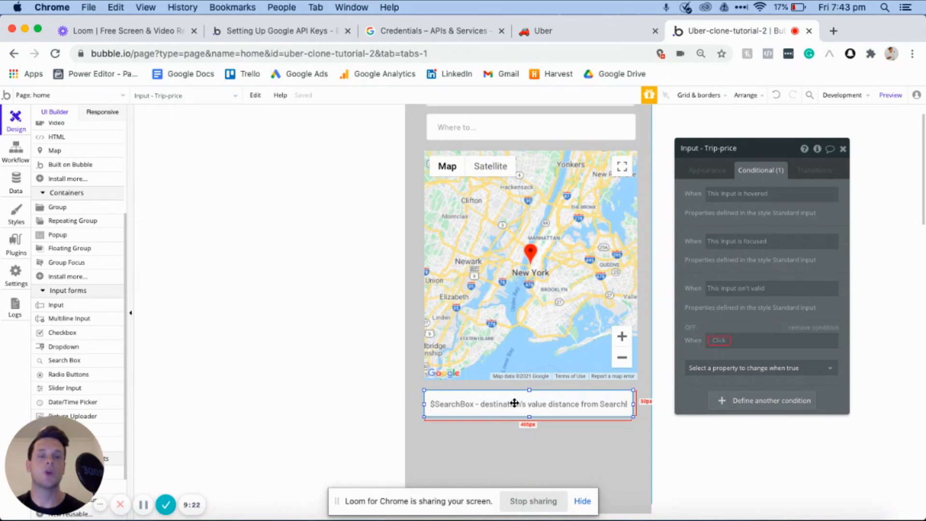
click(715, 340)
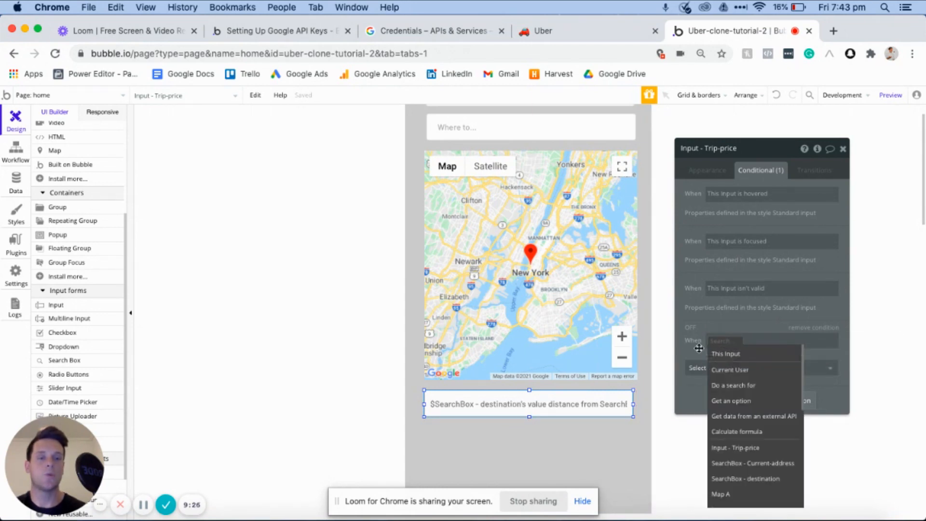
click(753, 466)
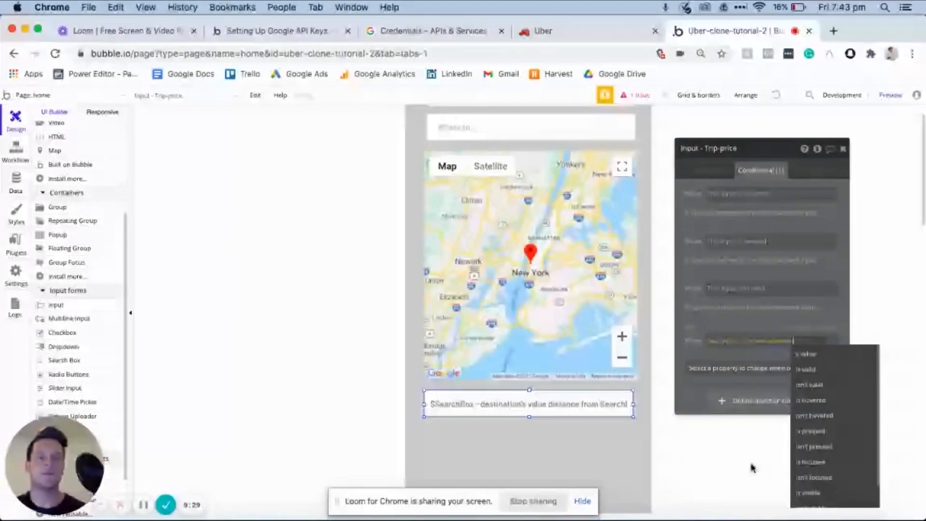
click(812, 355)
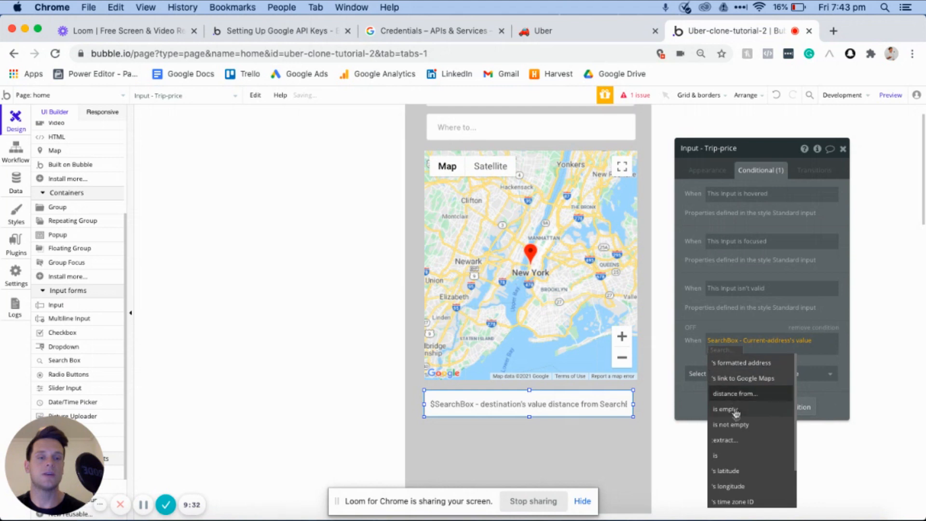
click(733, 426)
- Extend the condition with and SearchBox - destination's value is not empty, and make the element visible when it is true
click(741, 350)
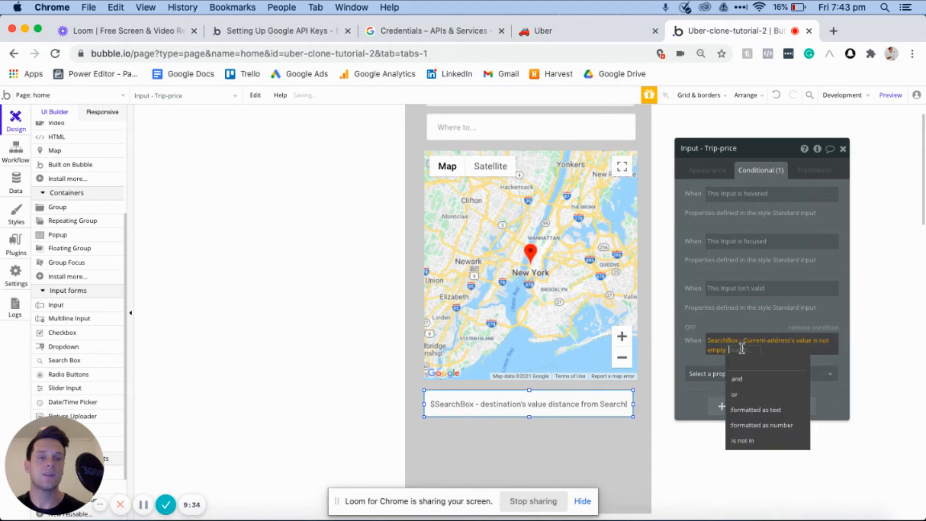
click(739, 381)
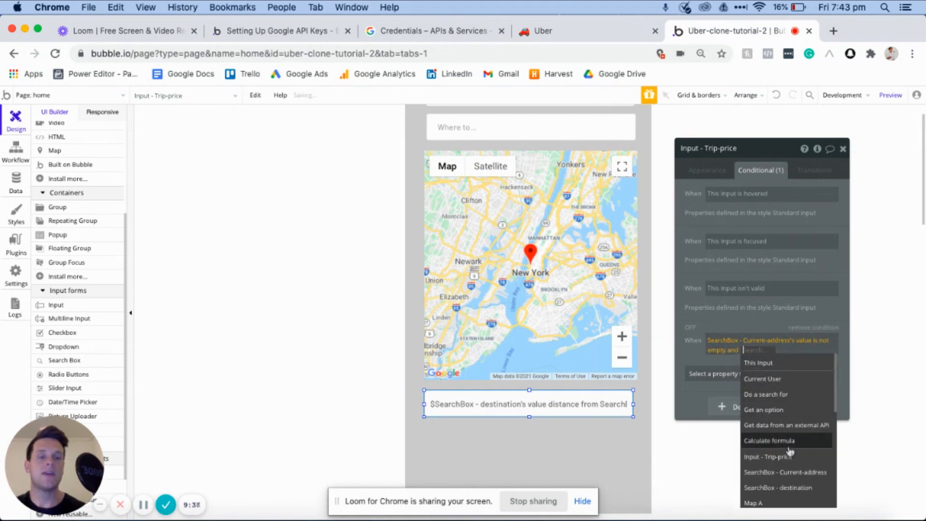
click(789, 489)
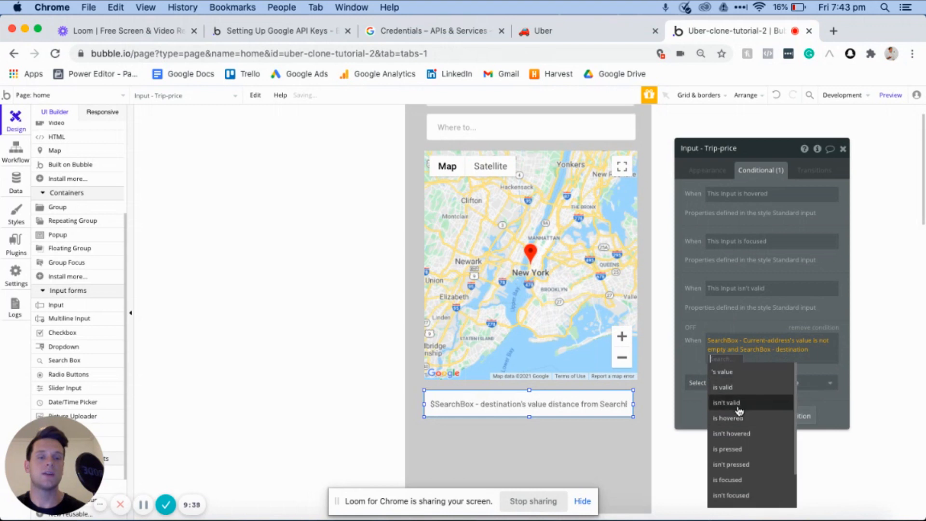
click(734, 371)
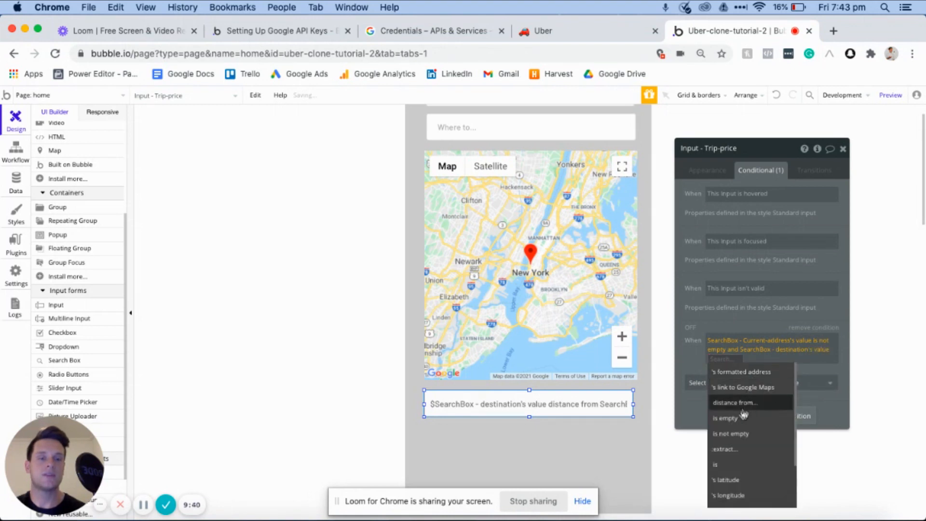
click(737, 434)
click(738, 382)
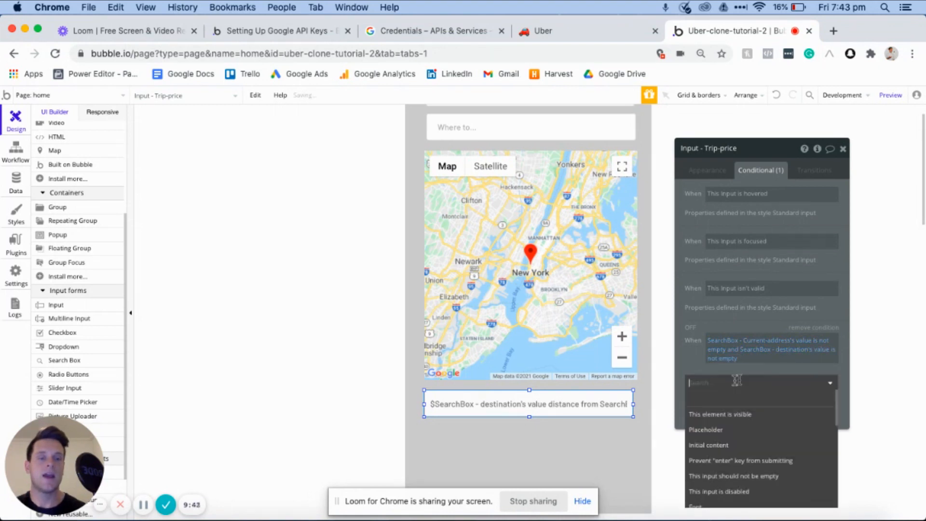
click(713, 415)
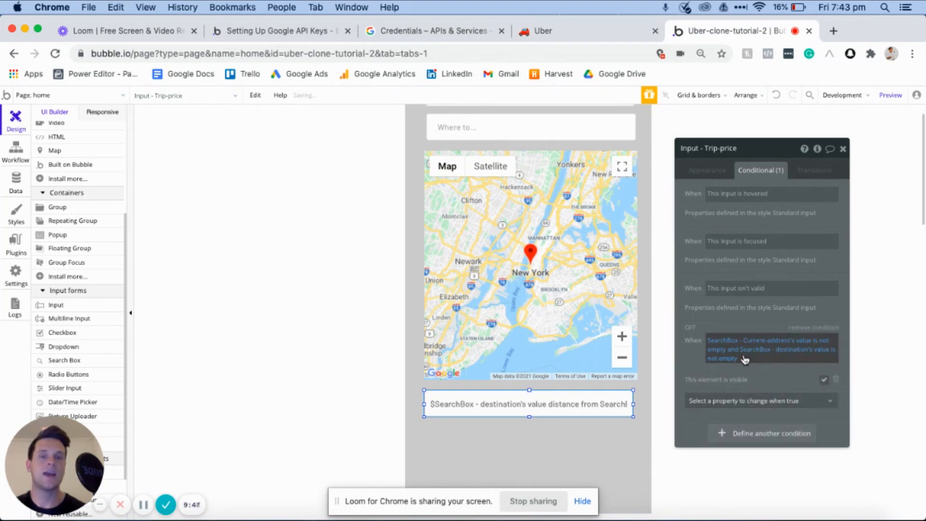
- Define a second condition on the trip price input, starting with SearchBox - destination's value distance from
scroll(612, 352, up, 2)
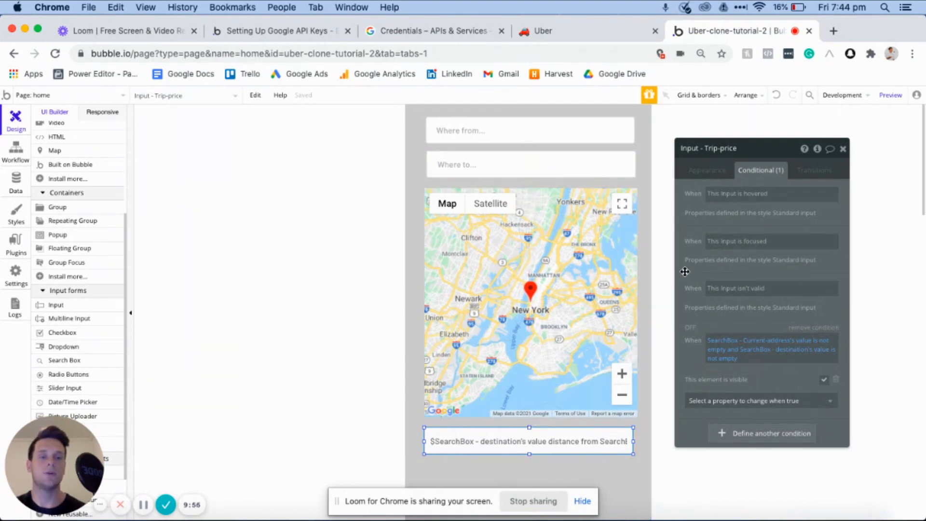
scroll(637, 418, down, 3)
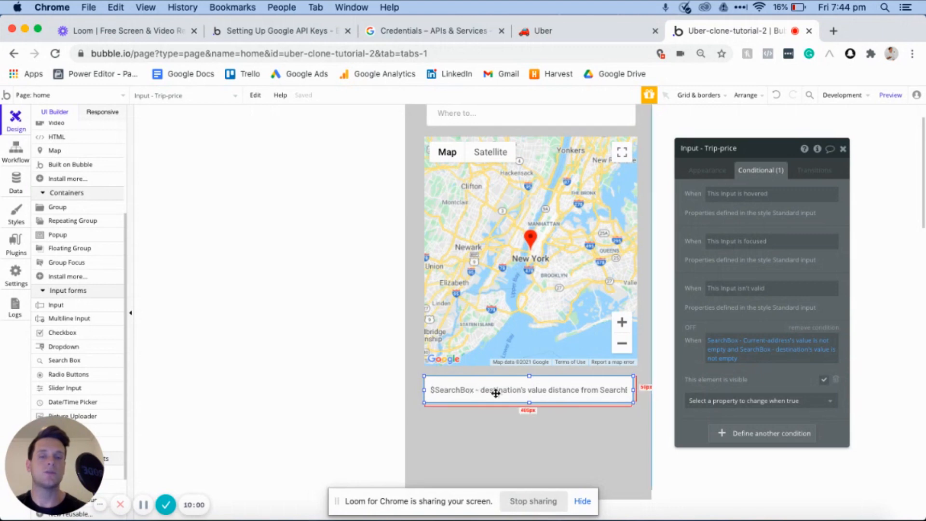
click(744, 435)
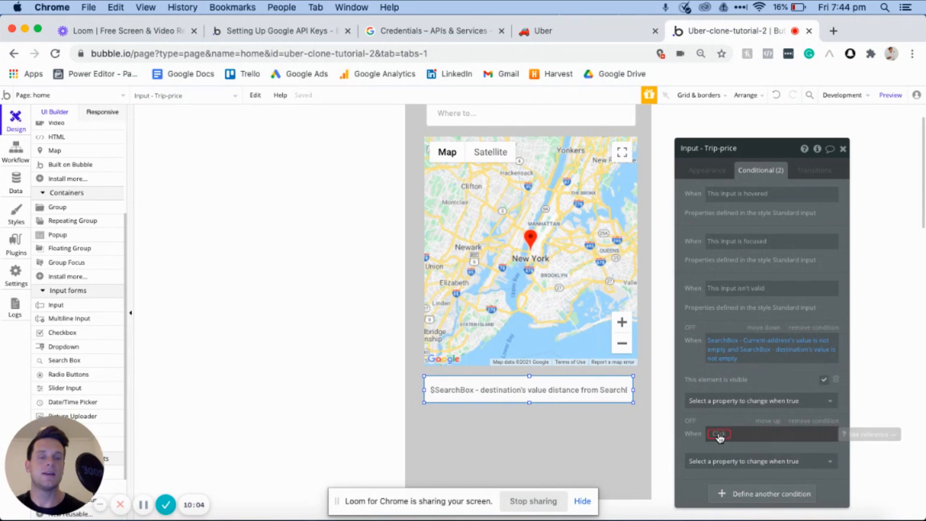
click(718, 436)
scroll(730, 460, down, 1)
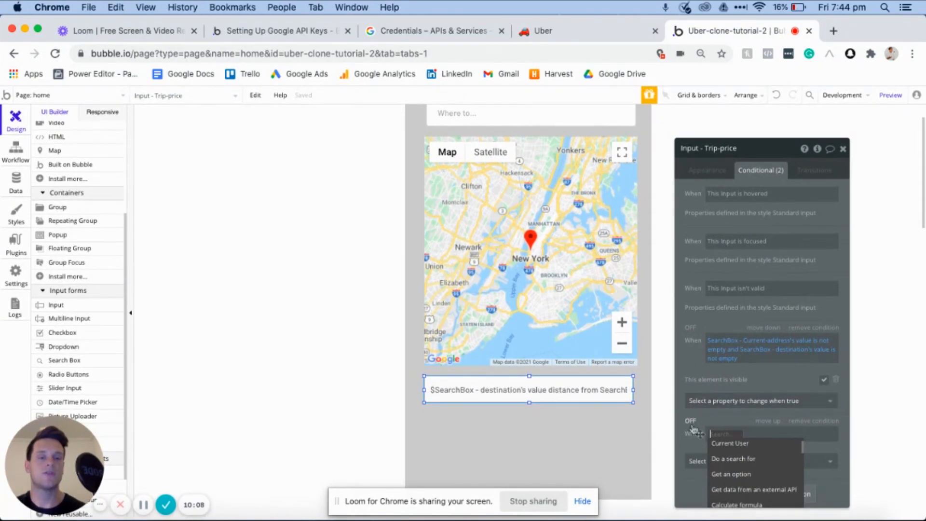
click(718, 433)
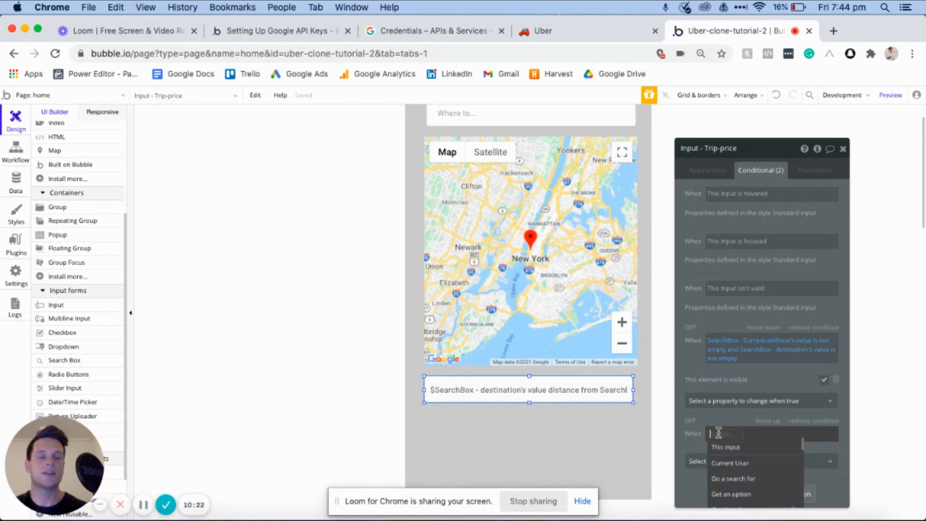
scroll(738, 478, down, 5)
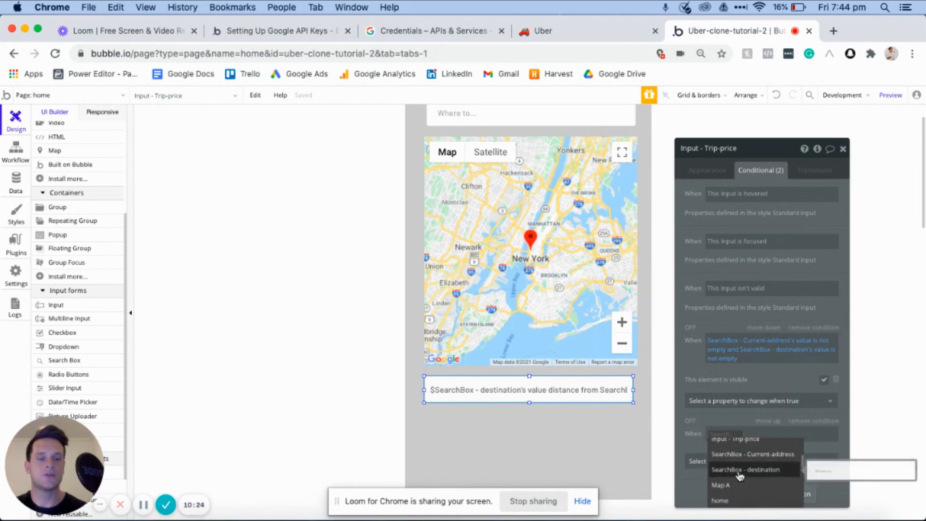
click(743, 478)
click(786, 444)
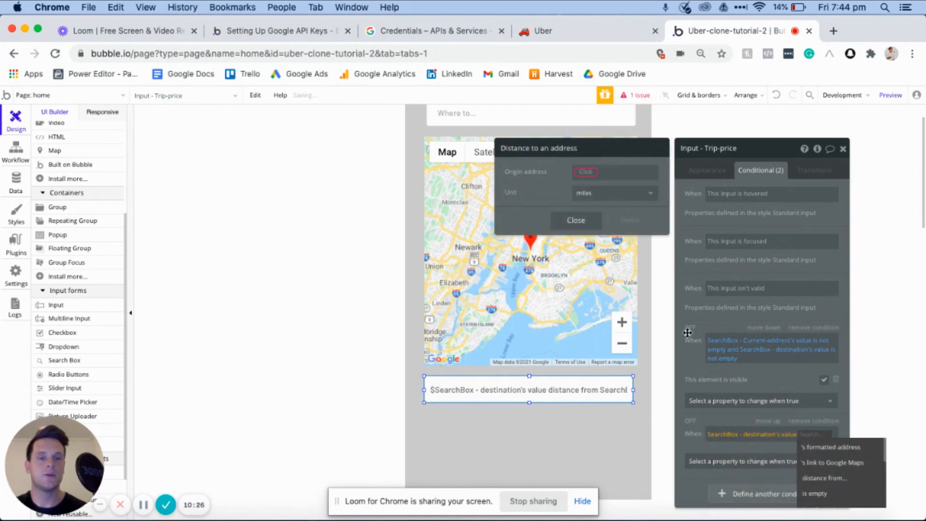
click(821, 482)
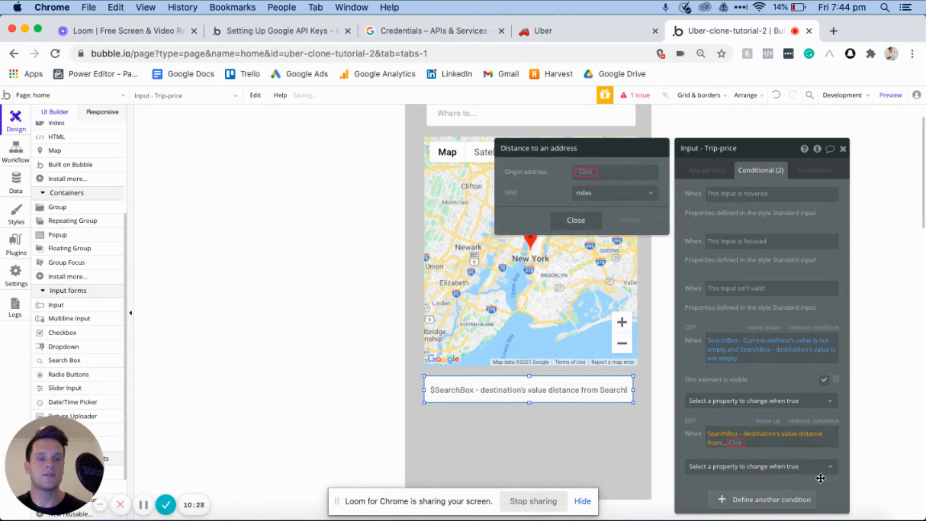
- Set the second condition's distance origin address to SearchBox - Current-address's value and its unit to kms
click(585, 173)
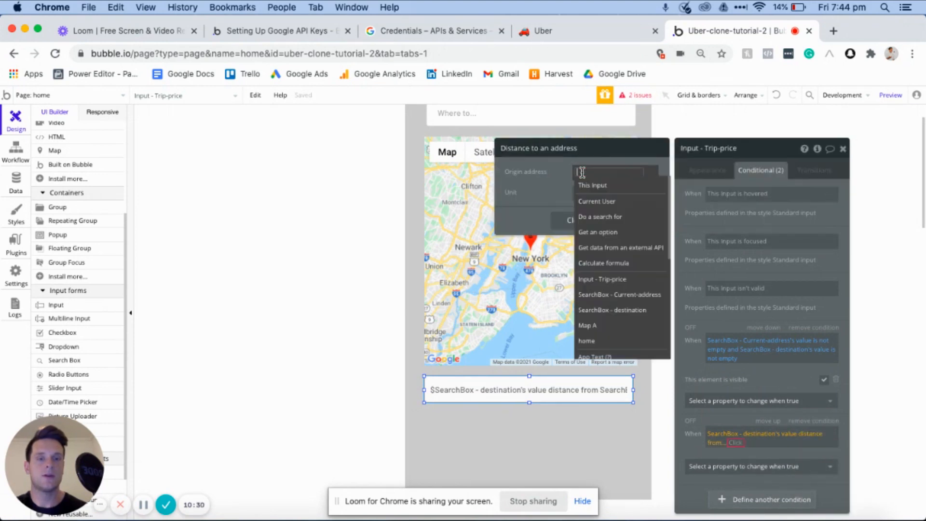
click(616, 294)
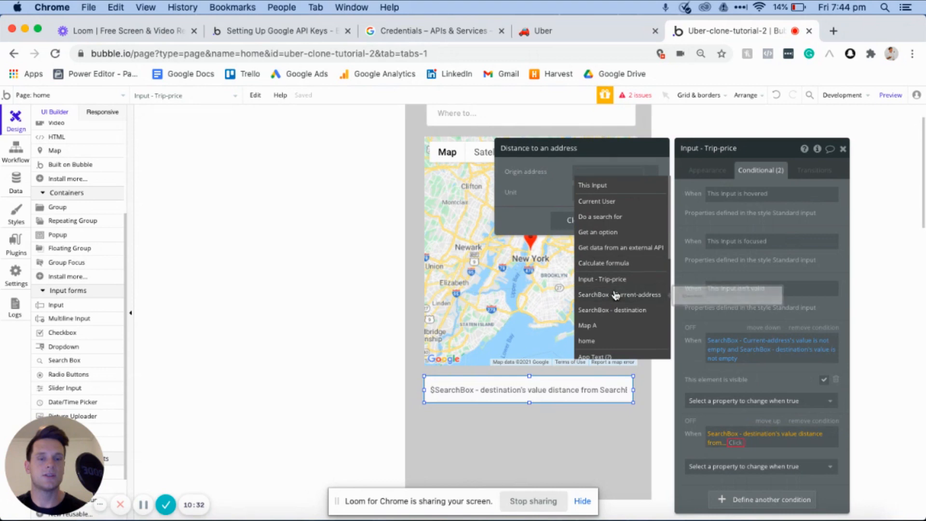
click(614, 198)
click(609, 193)
click(608, 197)
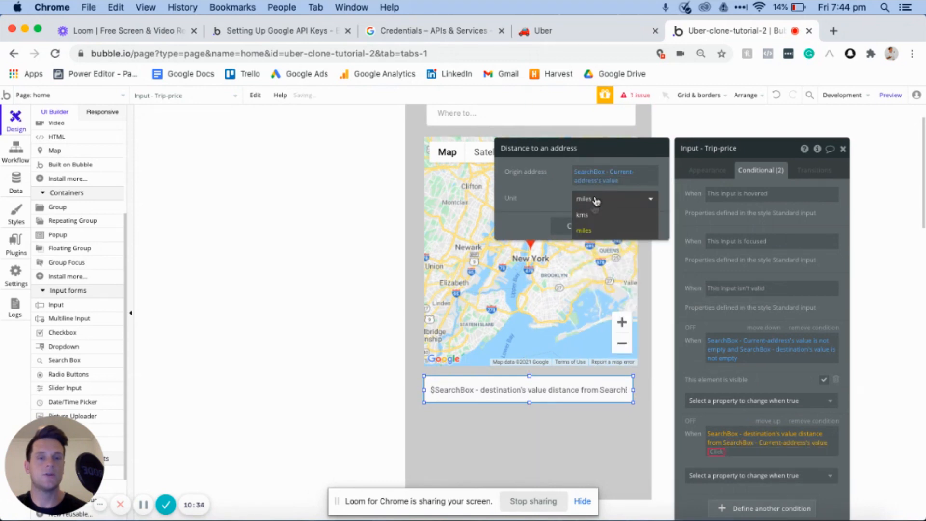
click(588, 215)
- Complete the second condition so that it requires the distance to be < 10
click(719, 452)
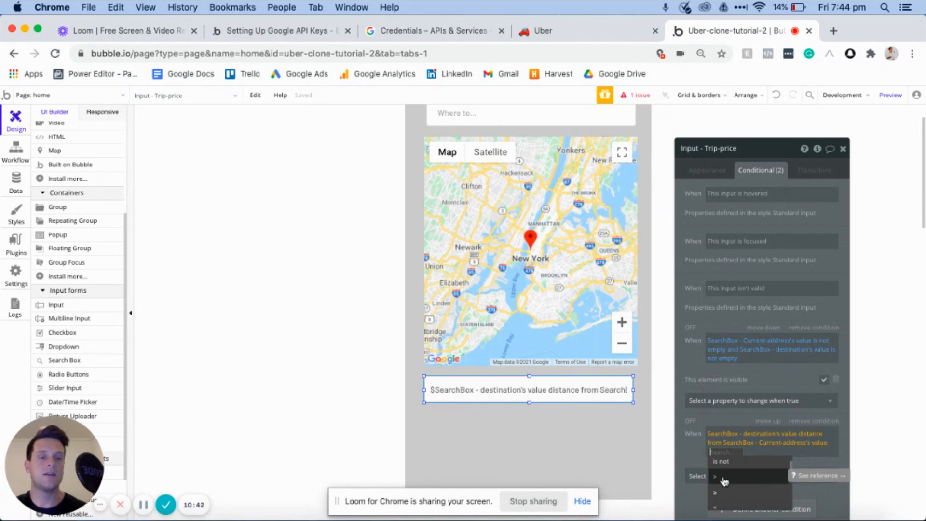
scroll(722, 492, down, 1)
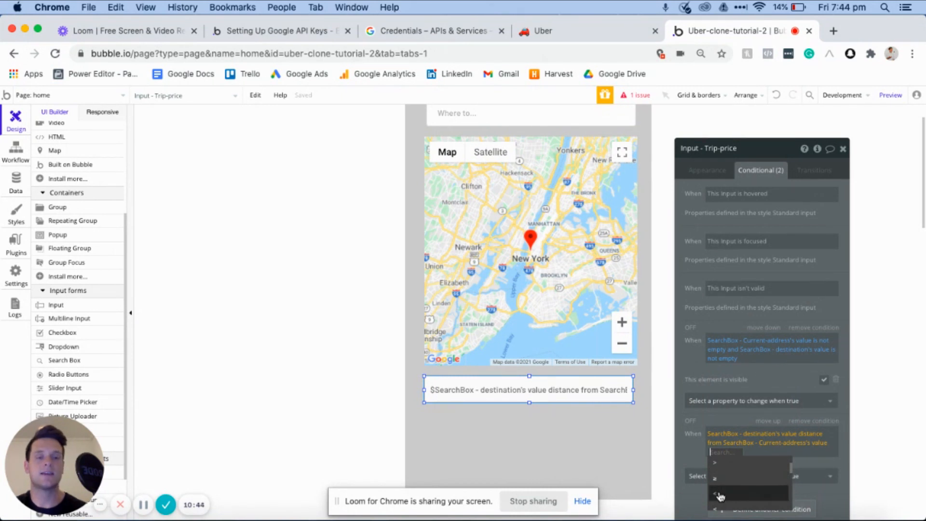
click(720, 496)
text(10)
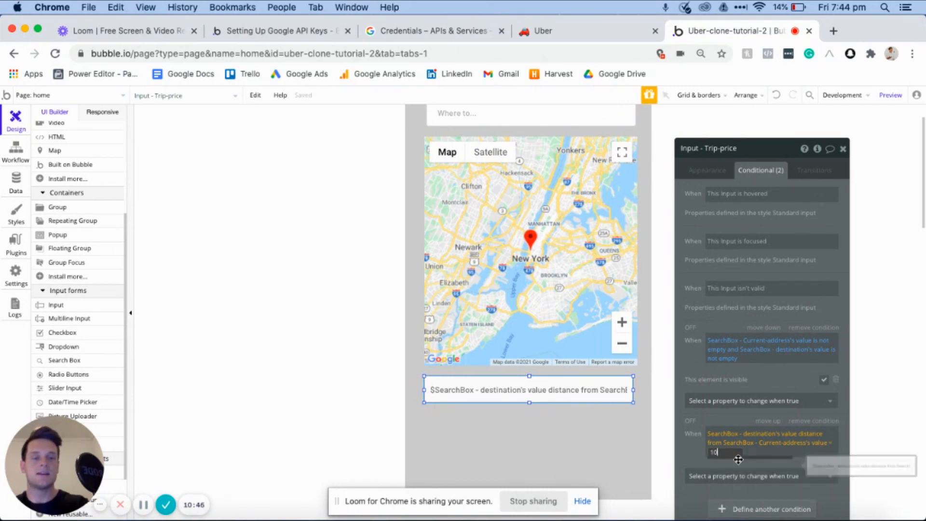
click(688, 444)
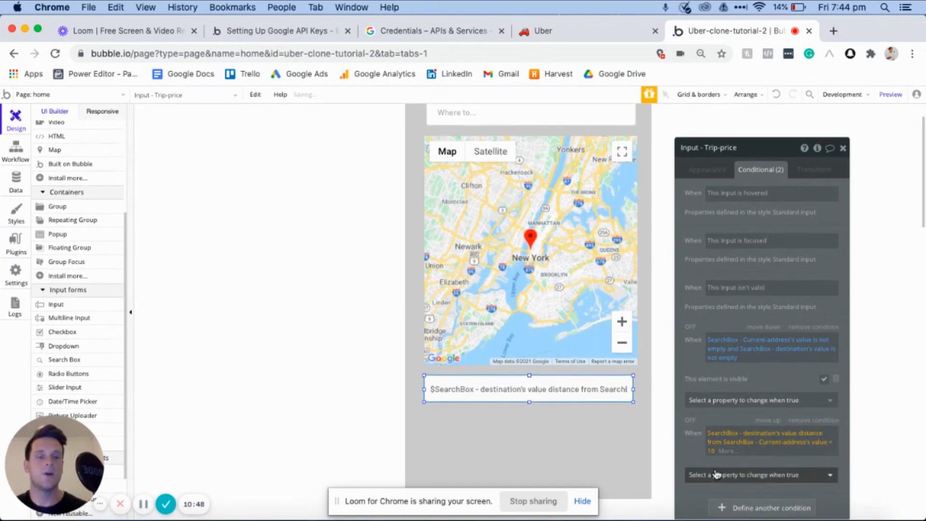
- Make the second condition change the input's initial content to 25 when true
click(716, 475)
scroll(716, 502, up, 2)
click(714, 497)
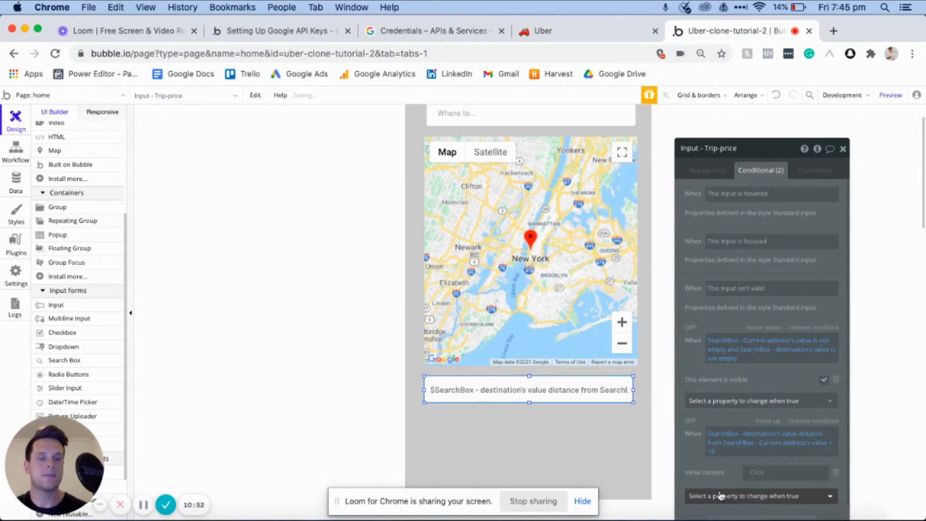
click(761, 476)
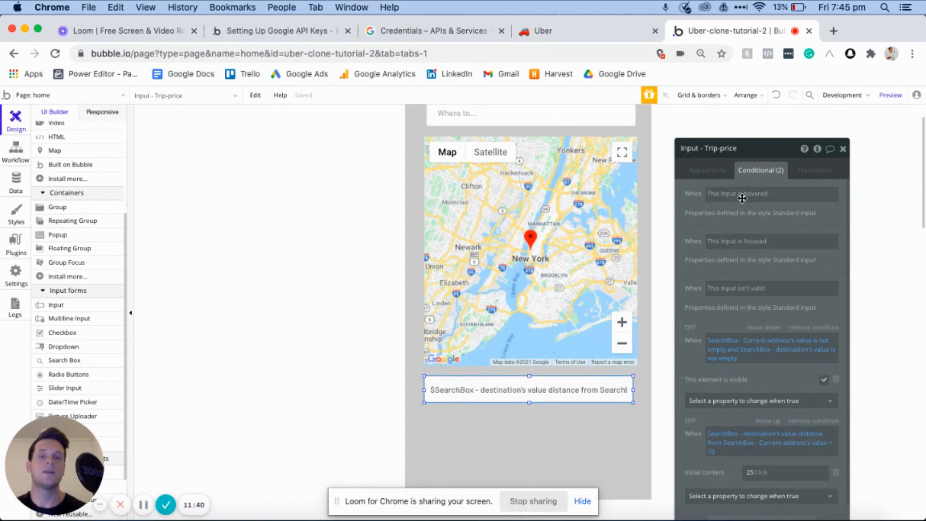
- Preview the home page and set the pickup location to the Queen Street address in Brisbane City QLD
scroll(646, 263, up, 3)
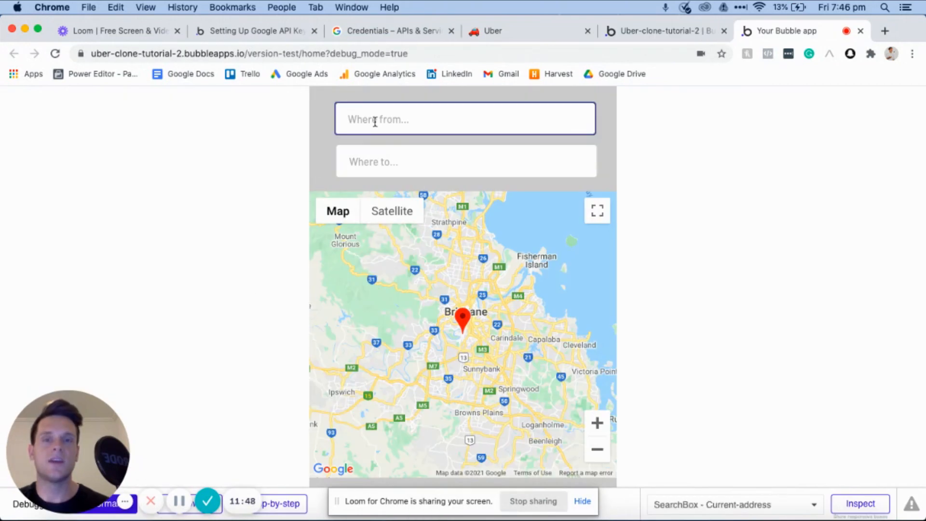
click(445, 118)
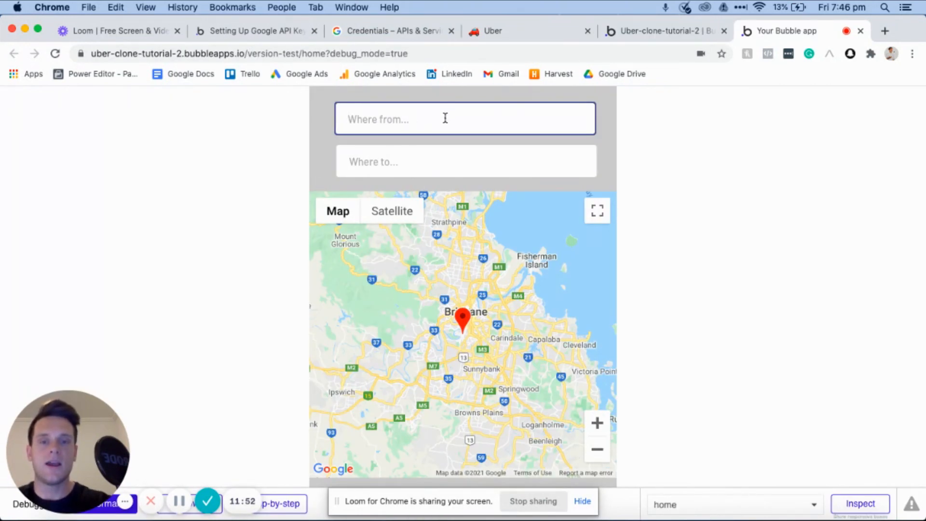
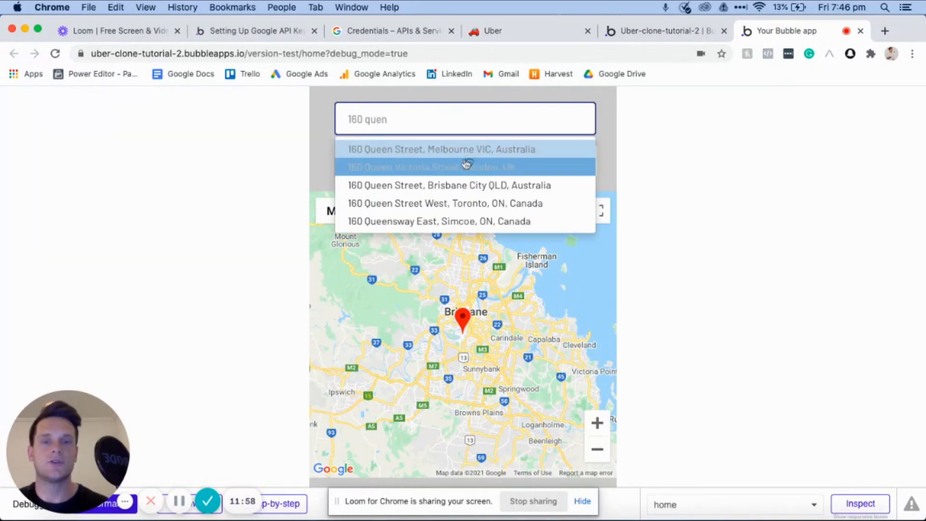
click(453, 185)
- Choose the Queen Street address in Melbourne VIC as the destination and check the trip price for this long trip
click(446, 161)
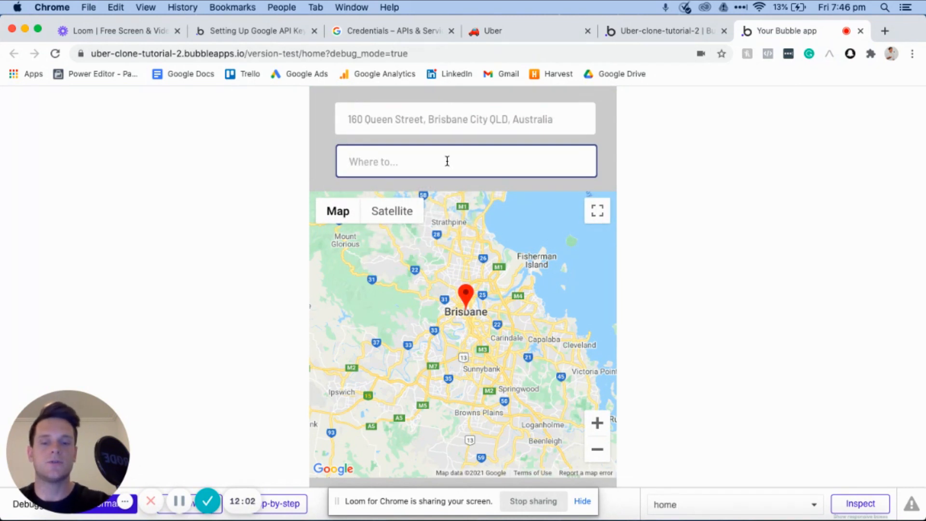
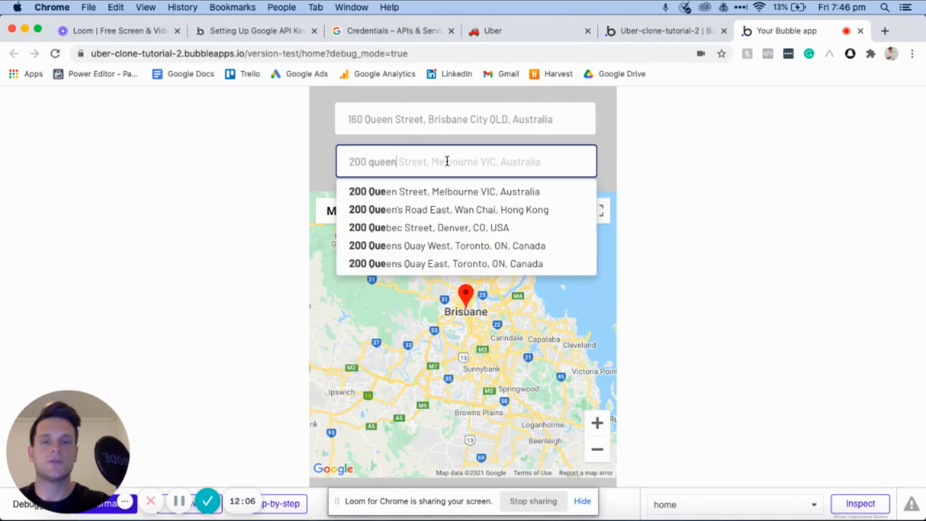
click(444, 192)
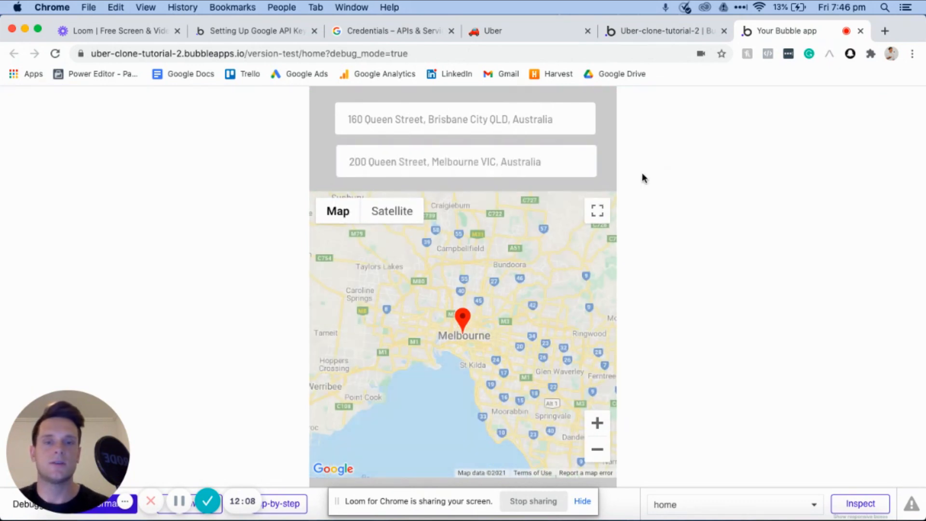
scroll(637, 179, down, 3)
scroll(631, 182, up, 3)
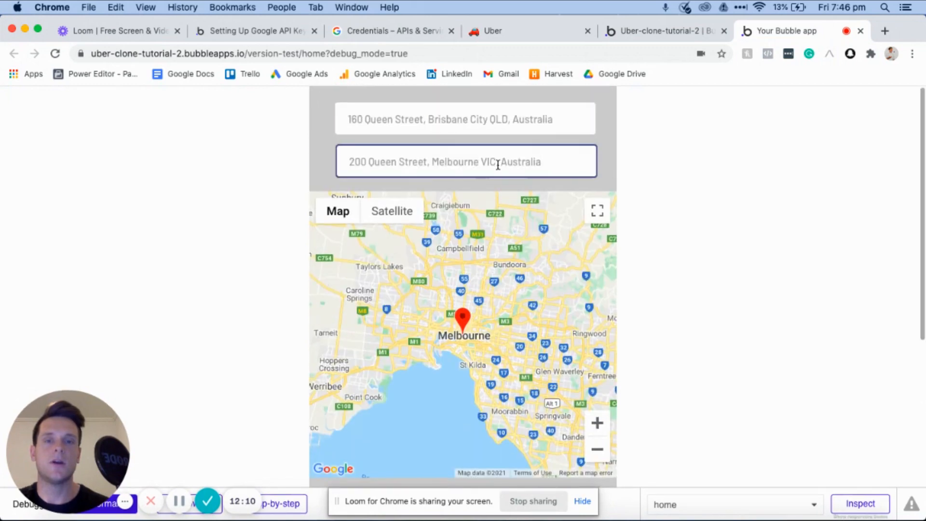
scroll(611, 189, down, 5)
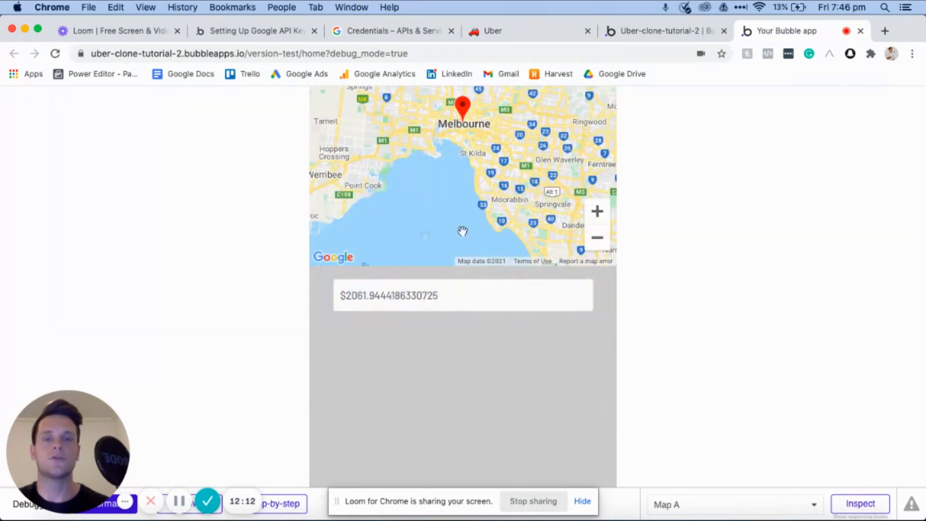
click(342, 299)
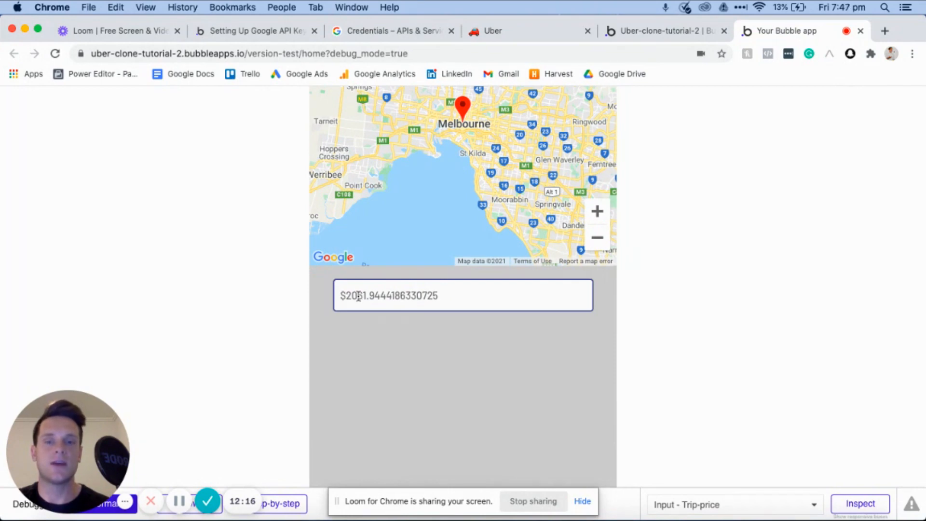
click(546, 346)
scroll(546, 345, up, 5)
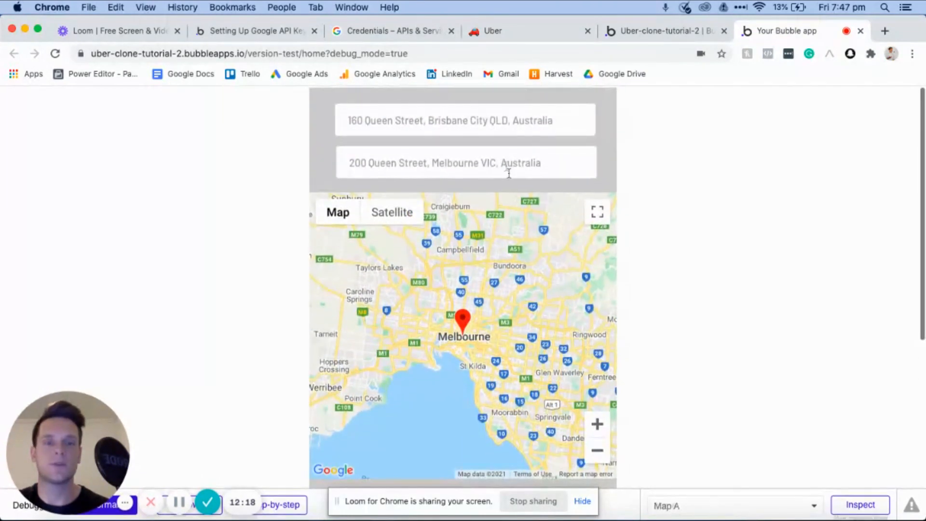
- Replace the destination with the nearby Queen Street address in Brisbane City QLD to test a trip under 10 km
click(506, 166)
triple_click(527, 162)
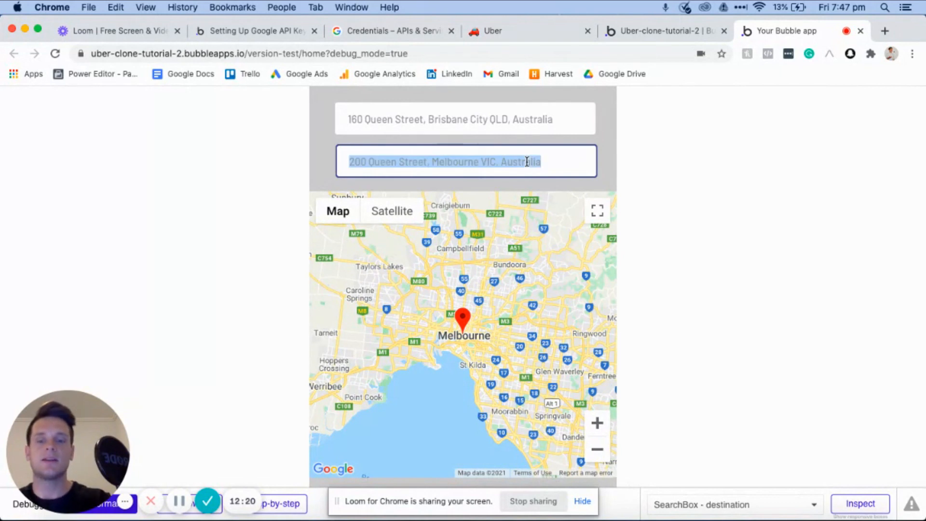
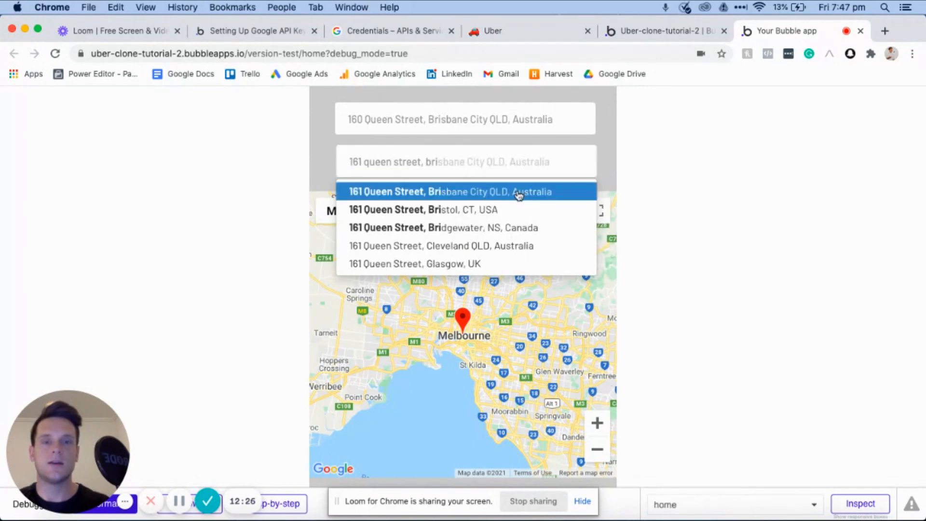
click(520, 193)
- Check the trip price input below the map for the minimum fare on the short trip
scroll(639, 192, down, 3)
scroll(639, 193, up, 1)
click(350, 355)
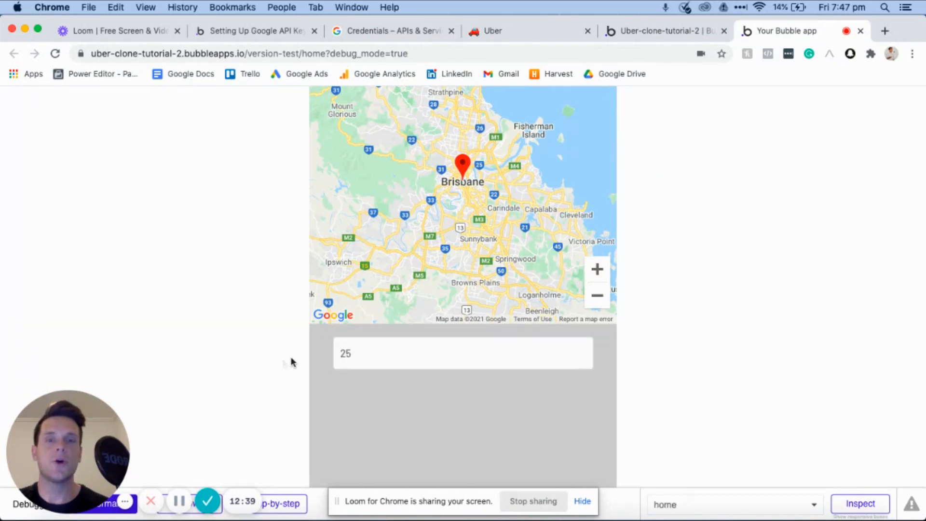
scroll(297, 360, up, 3)
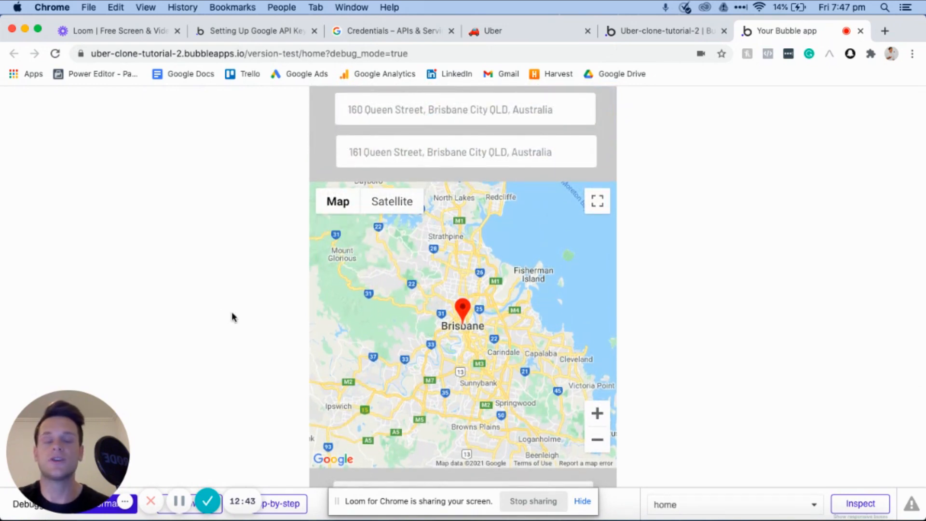
scroll(231, 316, down, 2)
- Switch to the Uber page in Notion and mark Home page, Pickup and drop-off locations, and Calculating prices & displaying preview as done
click(503, 32)
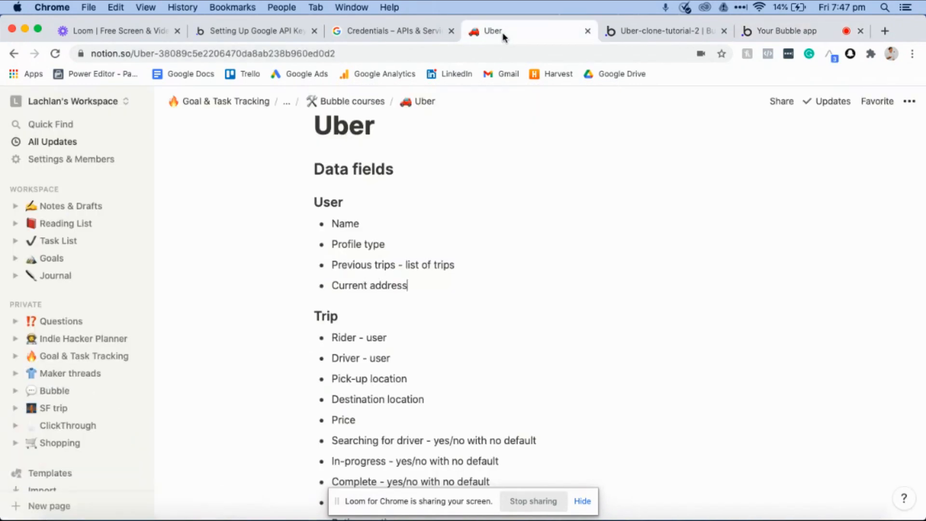
scroll(408, 241, down, 4)
scroll(408, 241, down, 7)
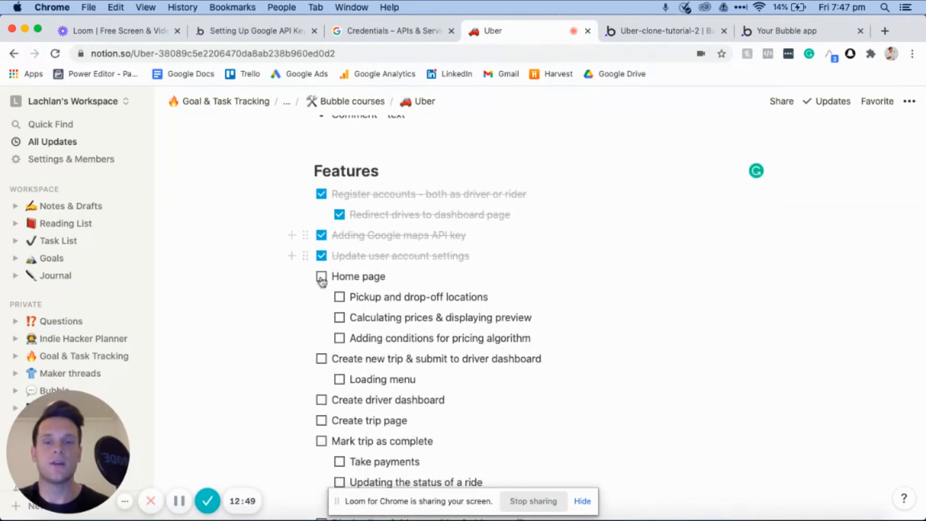
click(321, 277)
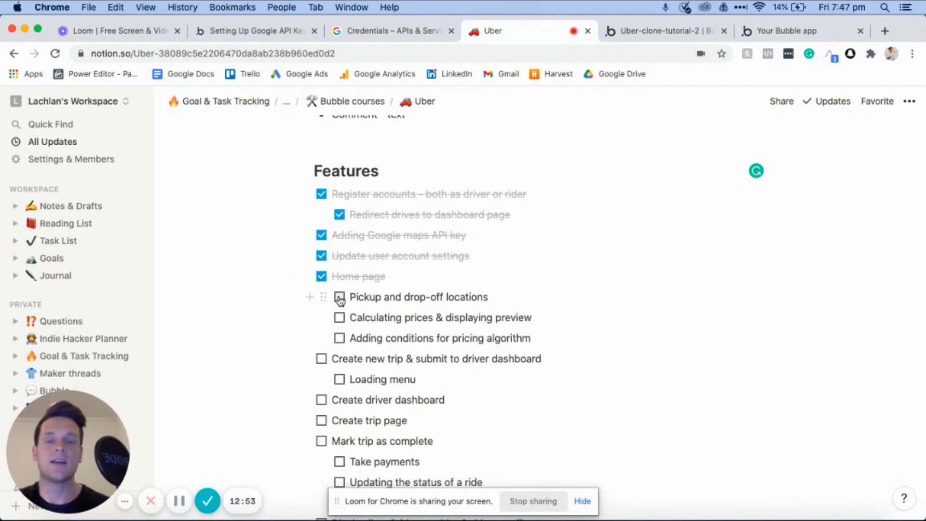
click(339, 298)
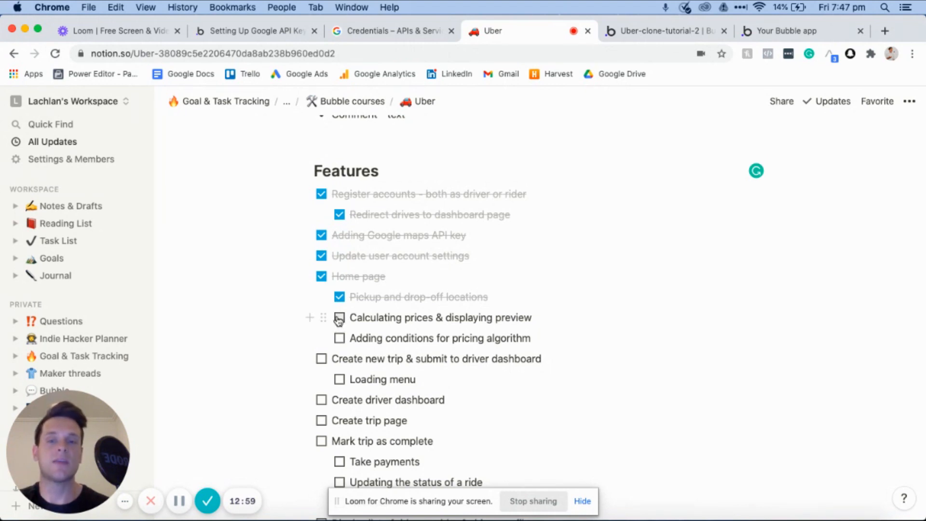
click(339, 319)
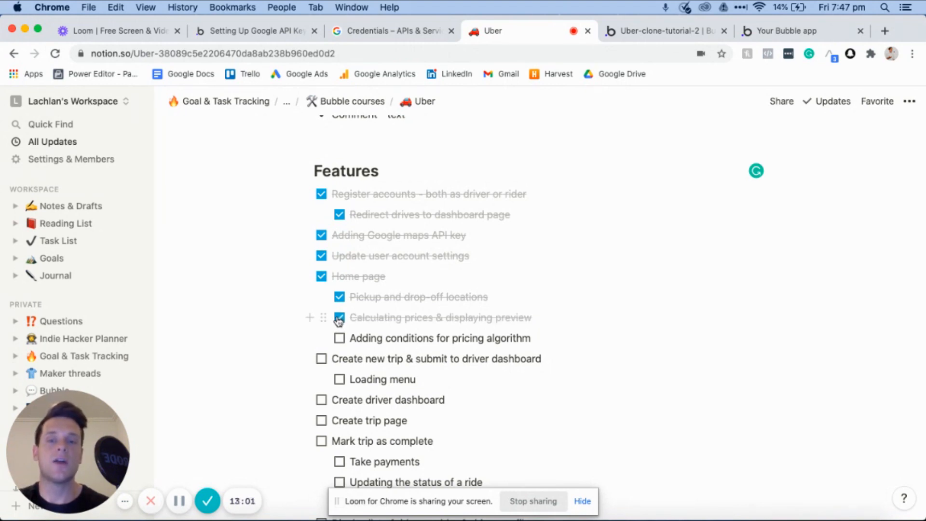